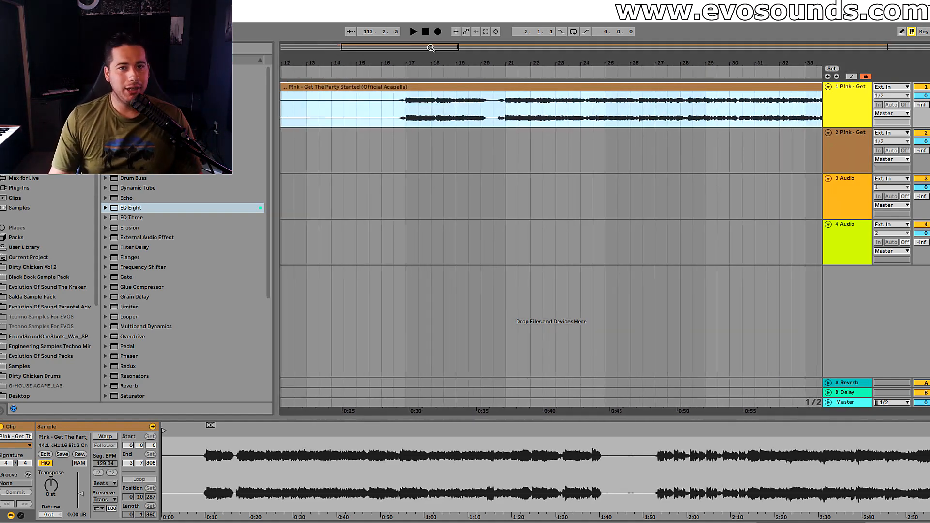
# Play the acapella briefly from just before the vocal entry at bar 17.
pyautogui.moveTo(522, 63)
pyautogui.mouseDown()
pyautogui.moveTo(528, 68)
pyautogui.moveTo(385, 71)
pyautogui.mouseUp()
pyautogui.click(355, 118)
pyautogui.press('space')
pyautogui.press('space')
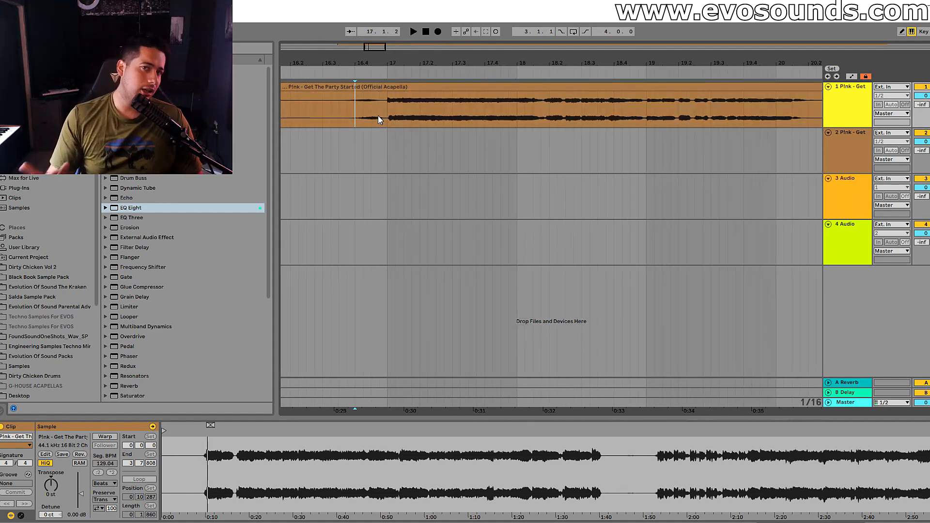
# Turn on warping for the acapella clip on the first track.
pyautogui.moveTo(384, 116); pyautogui.dragTo(509, 118)
pyautogui.doubleClick(376, 110)
pyautogui.click(105, 437)
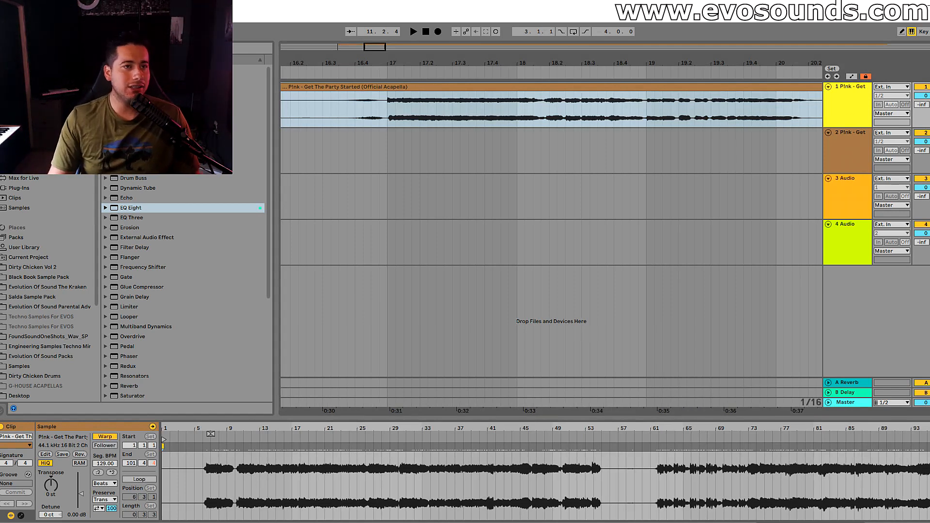
# Audition the warped acapella from bar 16.4 and set its warp mode to Complex Pro.
pyautogui.click(351, 125)
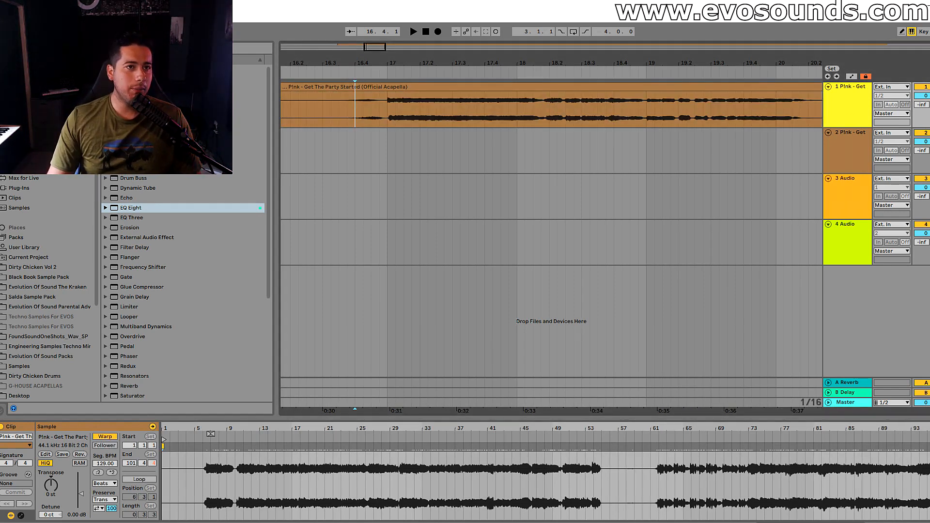
pyautogui.press('space')
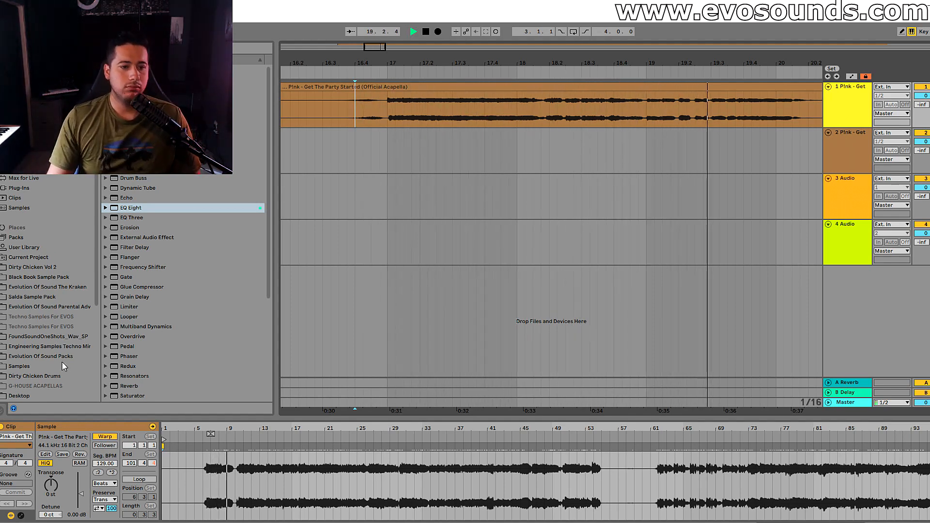
pyautogui.press('space')
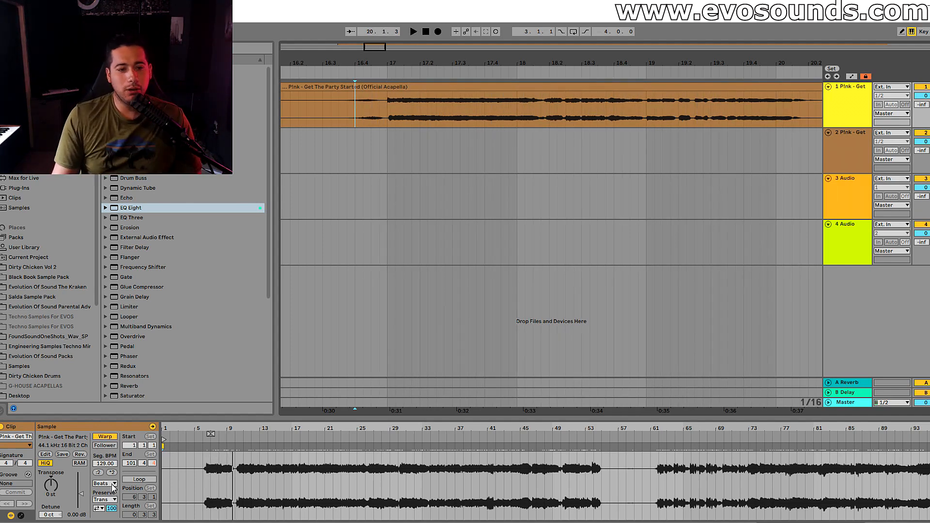
pyautogui.click(113, 484)
pyautogui.click(106, 504)
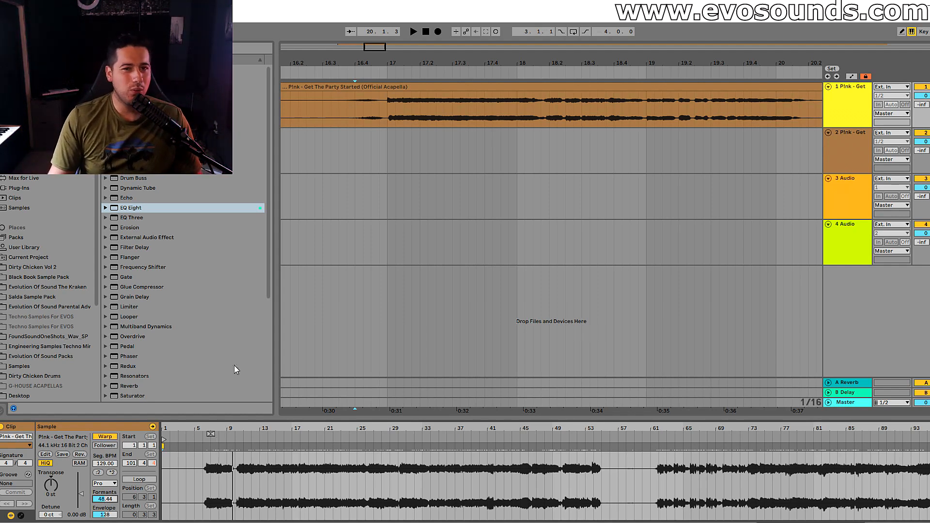
# Play the acapella from just before bar 17 while raising its formants to 61.72.
pyautogui.click(368, 112)
pyautogui.press('space')
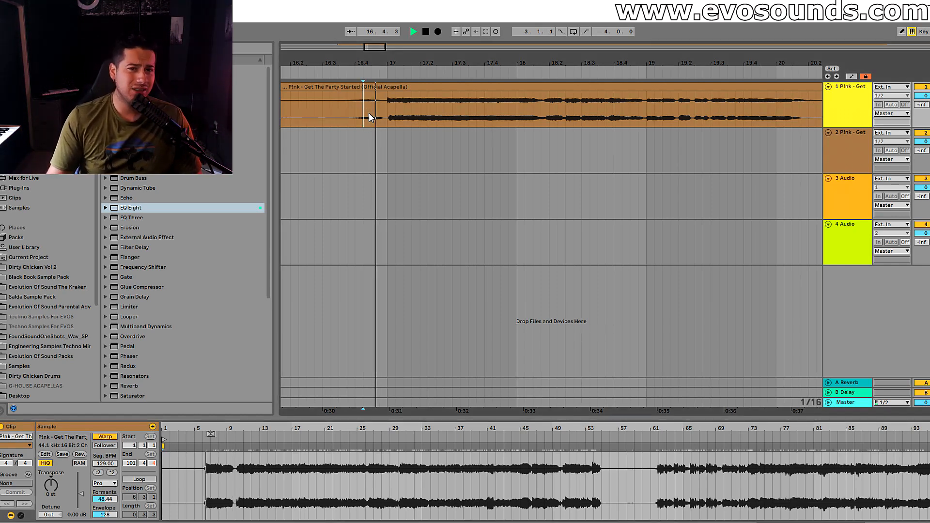
pyautogui.moveTo(105, 498); pyautogui.dragTo(105, 472)
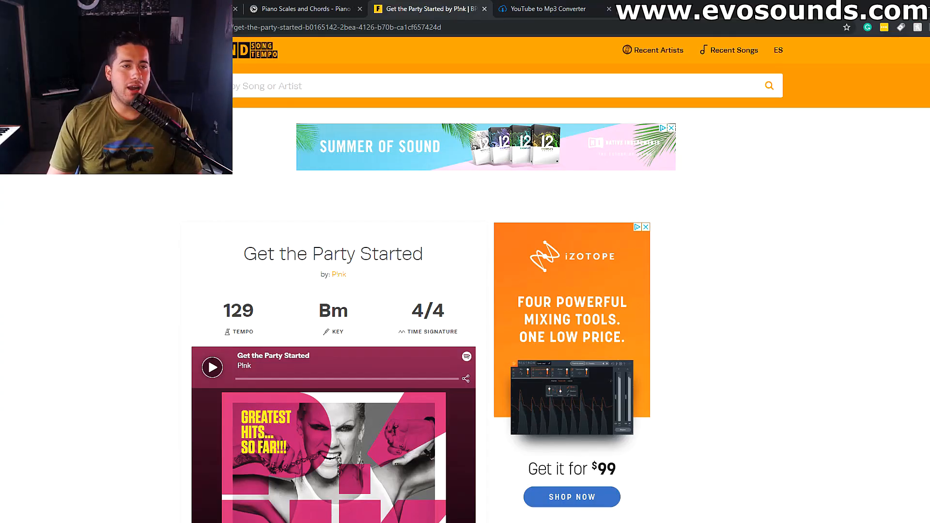
# Check the tempo and key of Get the Party Started in the browser and transpose the acapella clip by -6 semitones.
pyautogui.scroll(-4, 389, 203)
pyautogui.scroll(2, 389, 203)
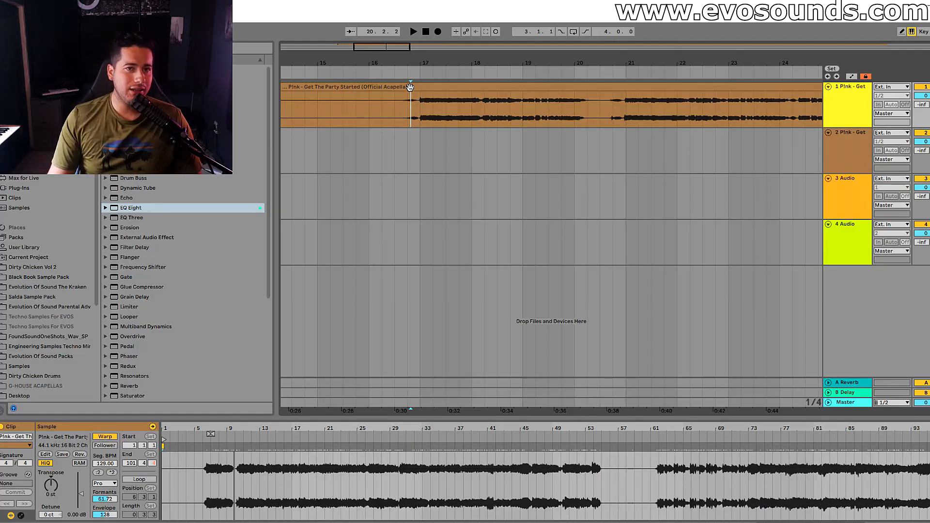
pyautogui.click(410, 87)
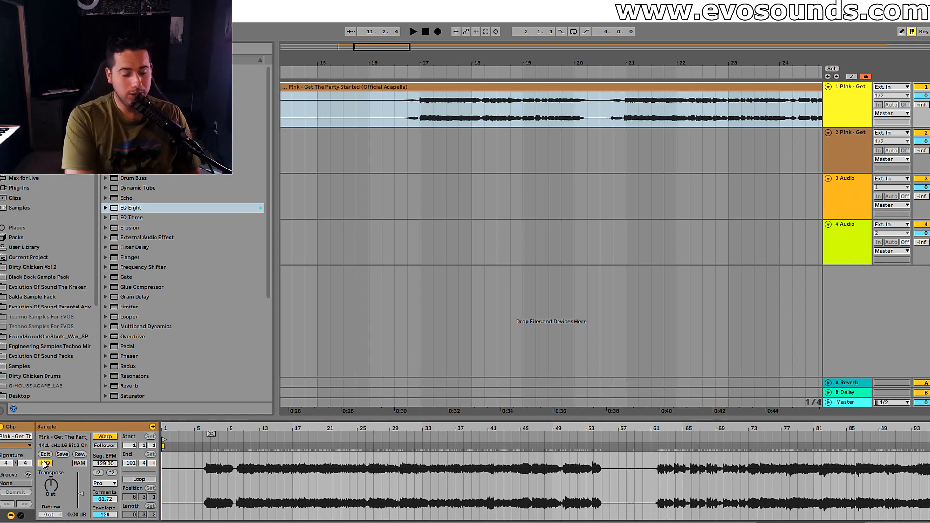
pyautogui.moveTo(51, 485); pyautogui.dragTo(50, 490)
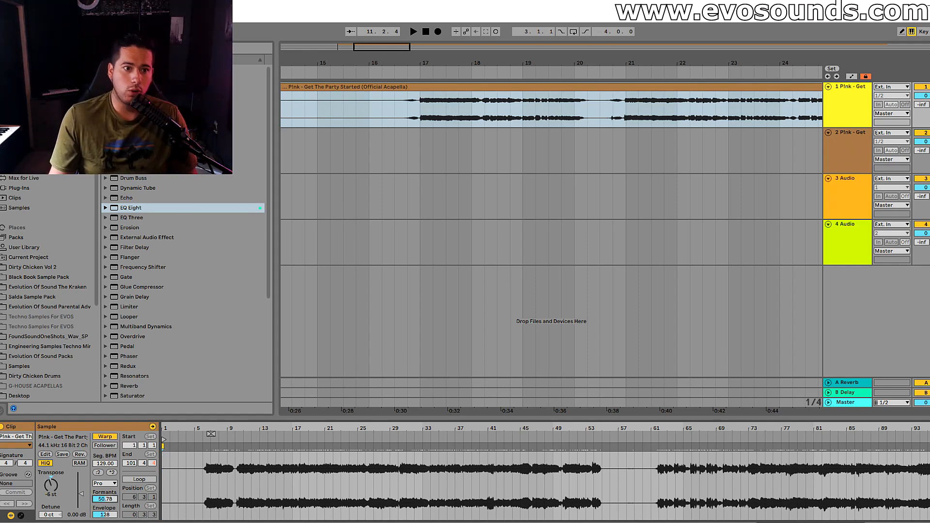
# Play the transposed acapella from just before bar 17 while setting its formants to 48.44.
pyautogui.press('space')
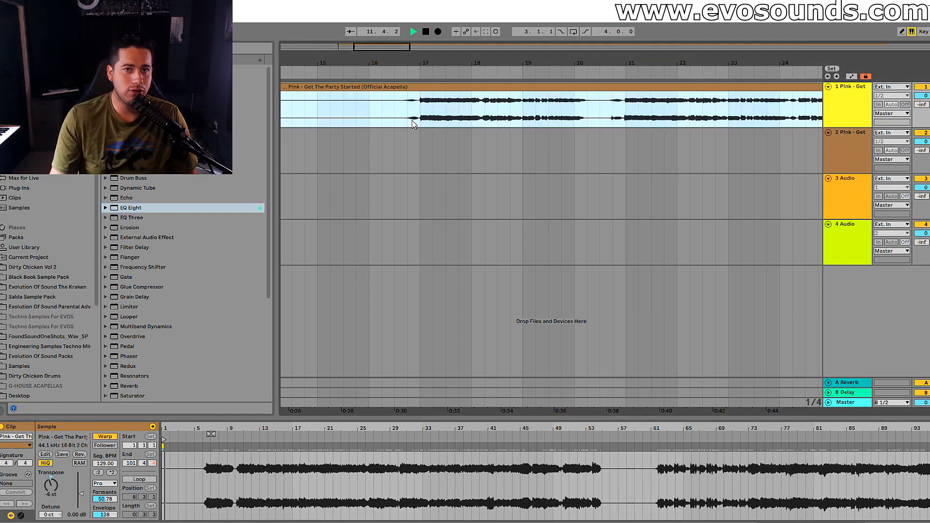
pyautogui.click(410, 119)
pyautogui.press('space')
pyautogui.press('space')
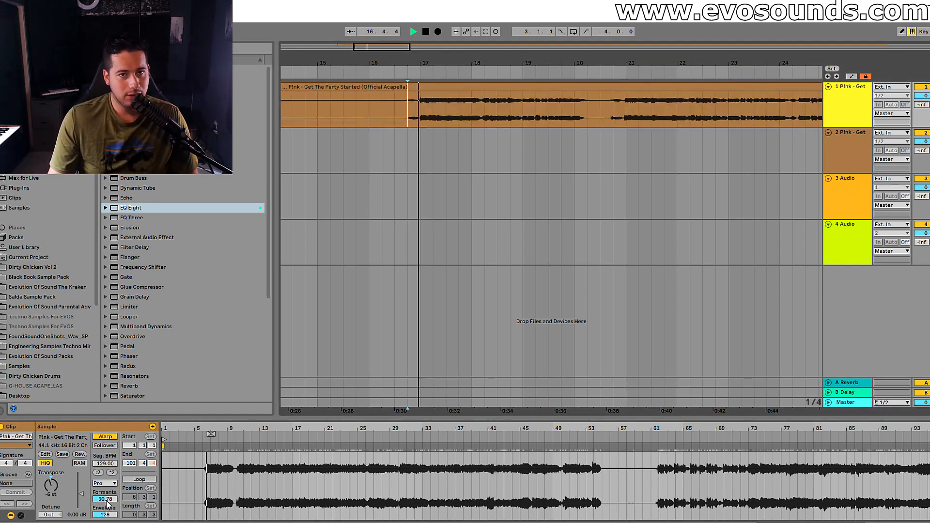
pyautogui.moveTo(106, 499)
pyautogui.mouseDown()
pyautogui.moveTo(105, 513)
pyautogui.moveTo(106, 500)
pyautogui.mouseUp()
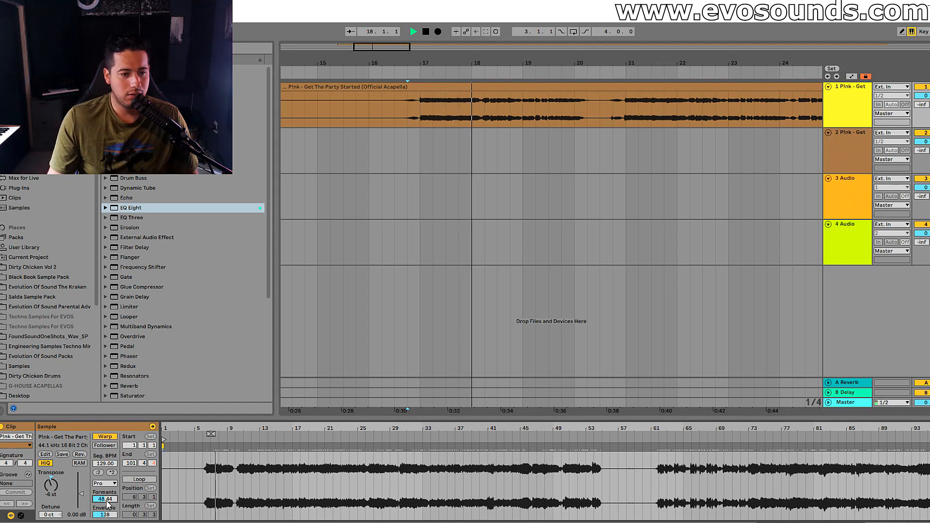
pyautogui.moveTo(379, 47); pyautogui.dragTo(378, 39)
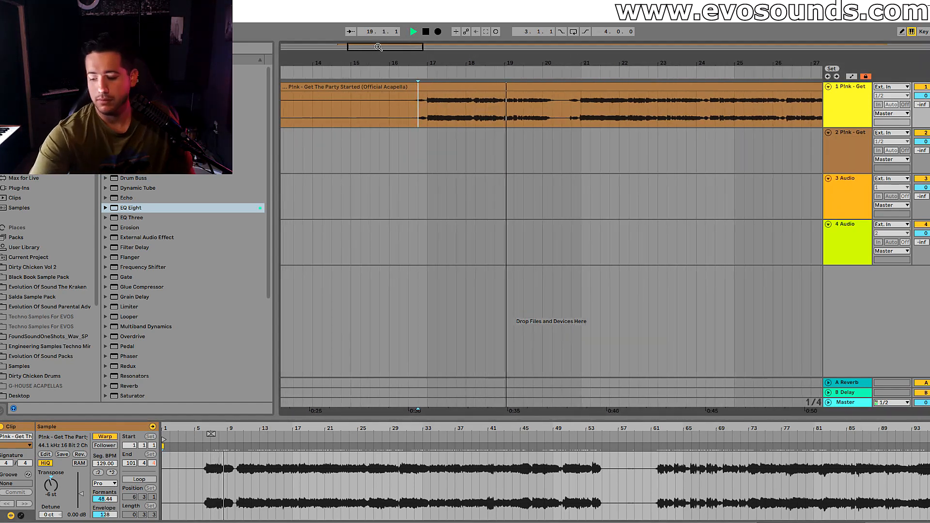
pyautogui.press('space')
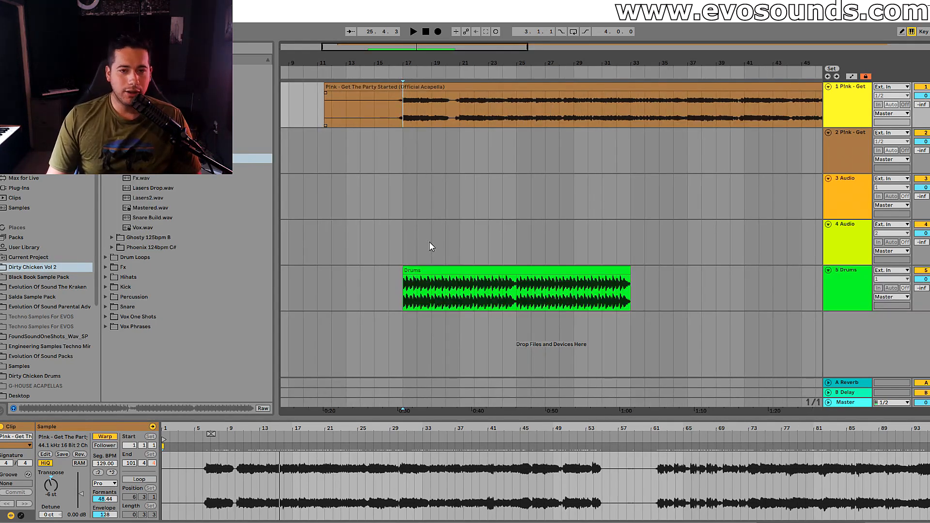
# Preview samples from Dirty Chicken Vol 2 and place Fx 2.wav on a new track below Drums, starting at bar 9.
pyautogui.click(441, 275)
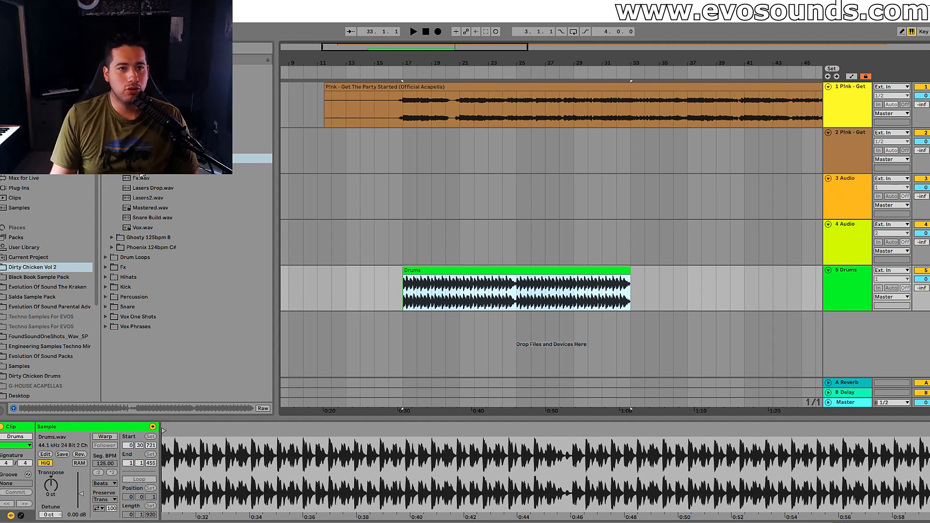
pyautogui.click(159, 208)
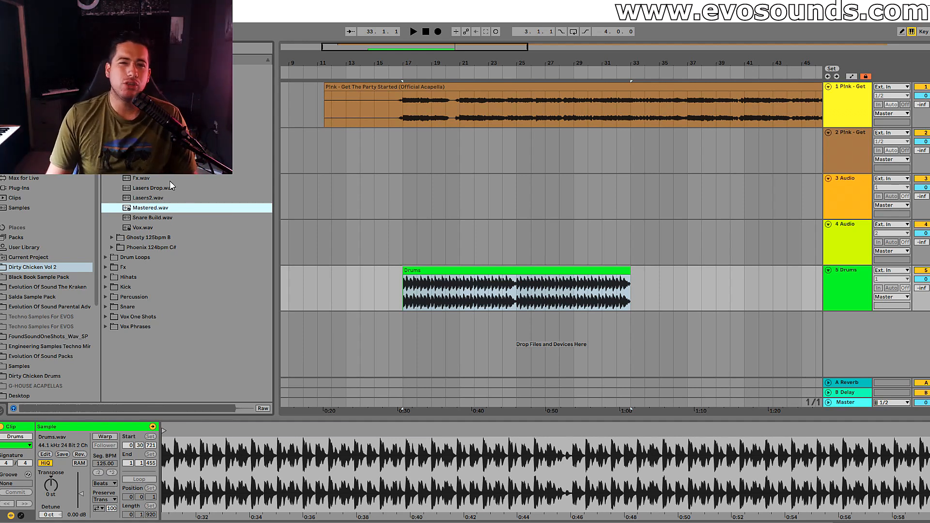
pyautogui.click(153, 169)
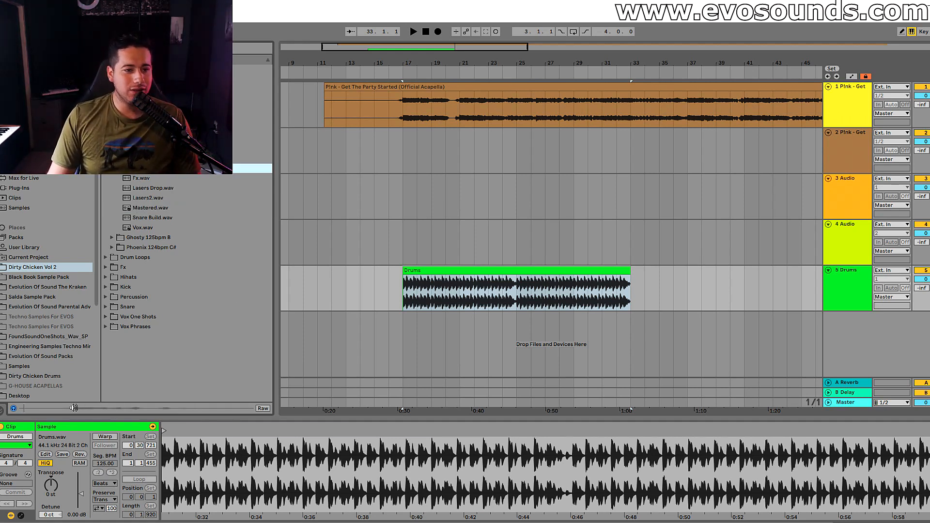
pyautogui.moveTo(146, 177); pyautogui.dragTo(350, 331)
pyautogui.moveTo(408, 316); pyautogui.dragTo(352, 316)
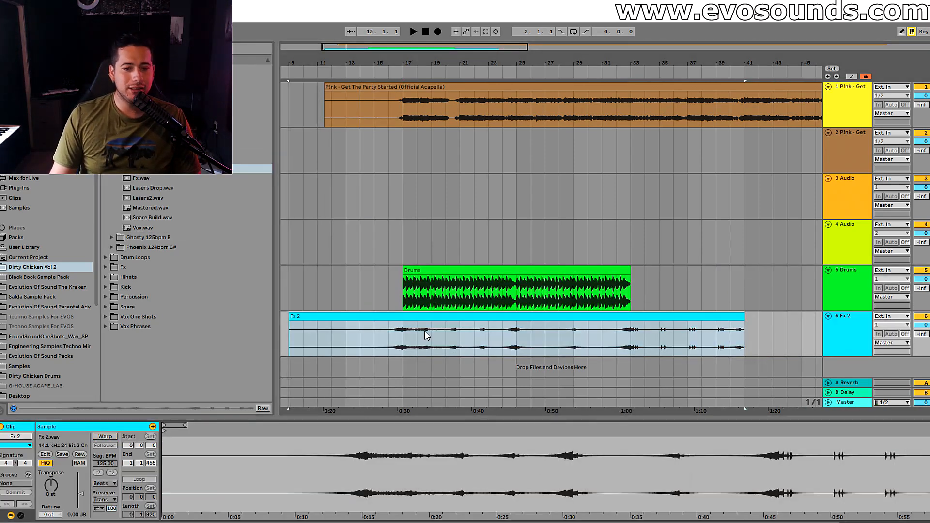
# Play the arrangement from just before bar 17 and look over the Drums, Fx, AtmosSynth, Snare Build and Lasers2 tracks.
pyautogui.click(394, 303)
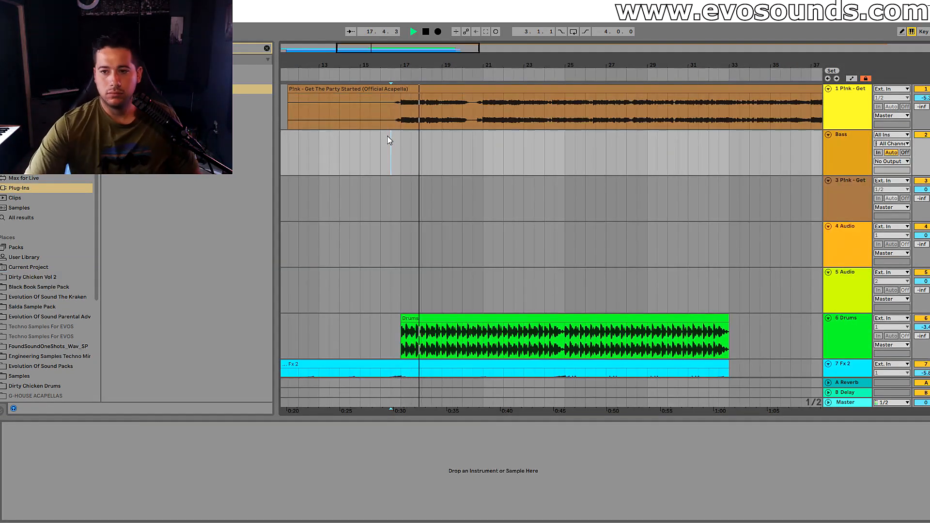
pyautogui.scroll(-2, 735, 260)
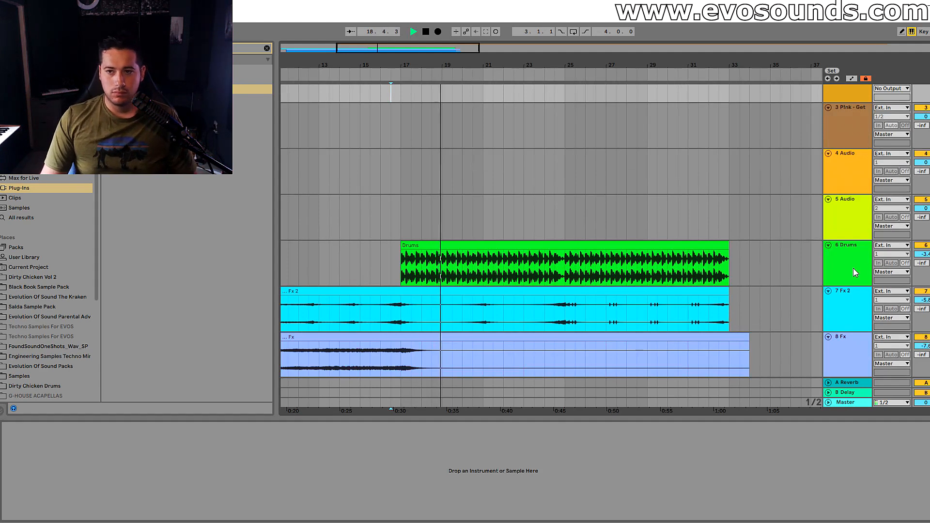
pyautogui.click(851, 269)
pyautogui.scroll(2, 617, 208)
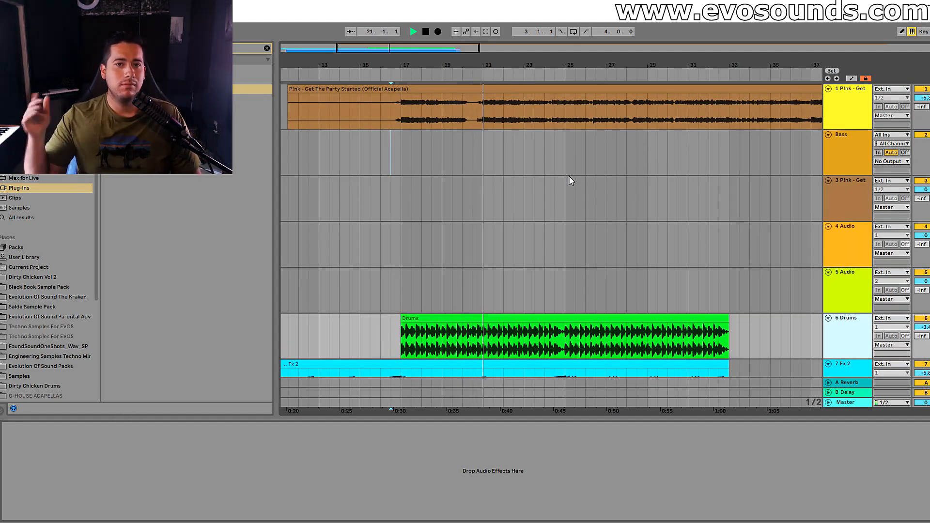
pyautogui.scroll(-4, 570, 180)
pyautogui.scroll(-2, 570, 187)
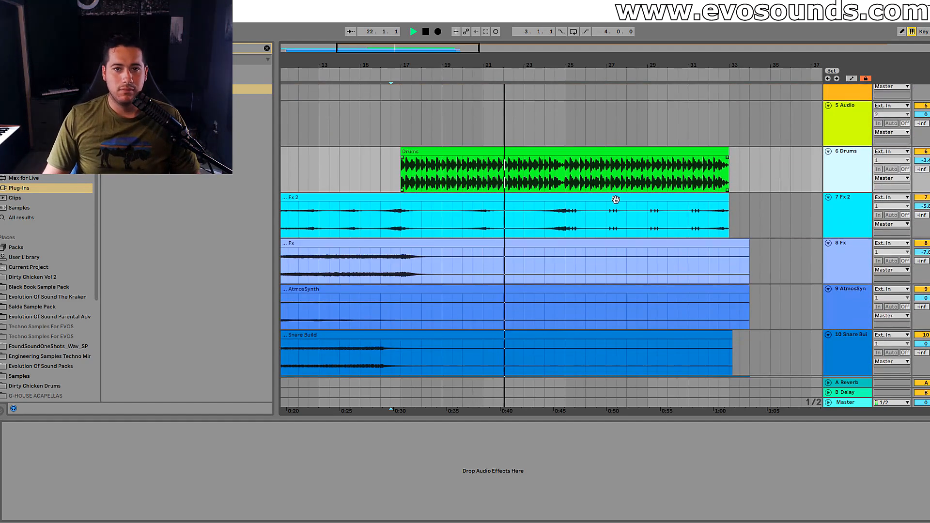
pyautogui.scroll(-2, 658, 210)
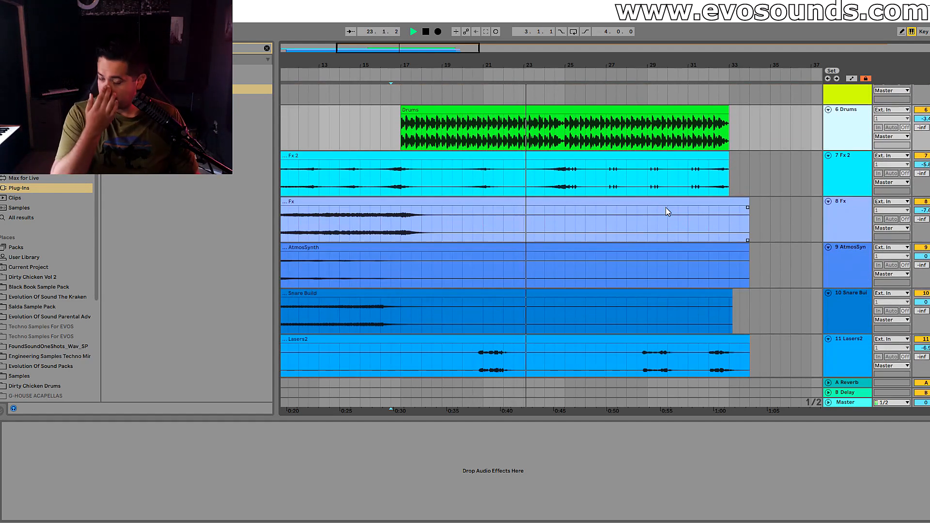
pyautogui.scroll(4, 666, 207)
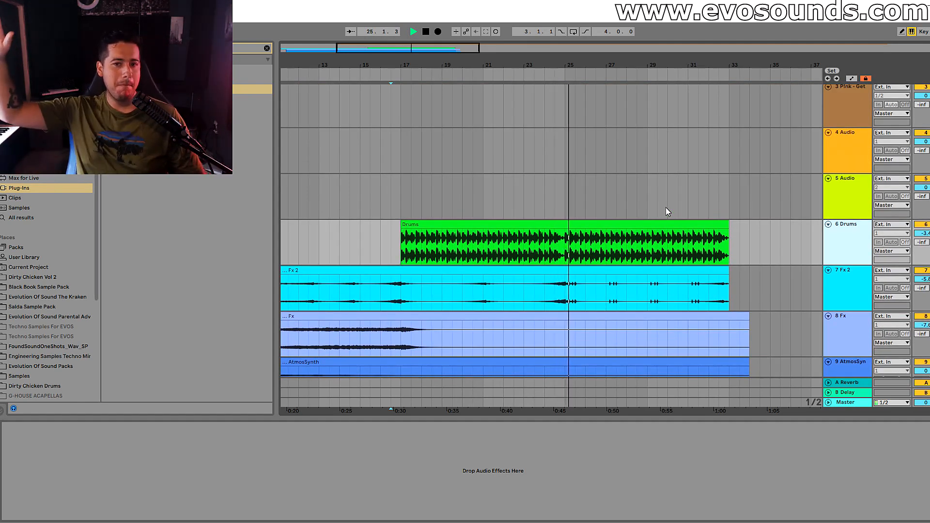
pyautogui.press('space')
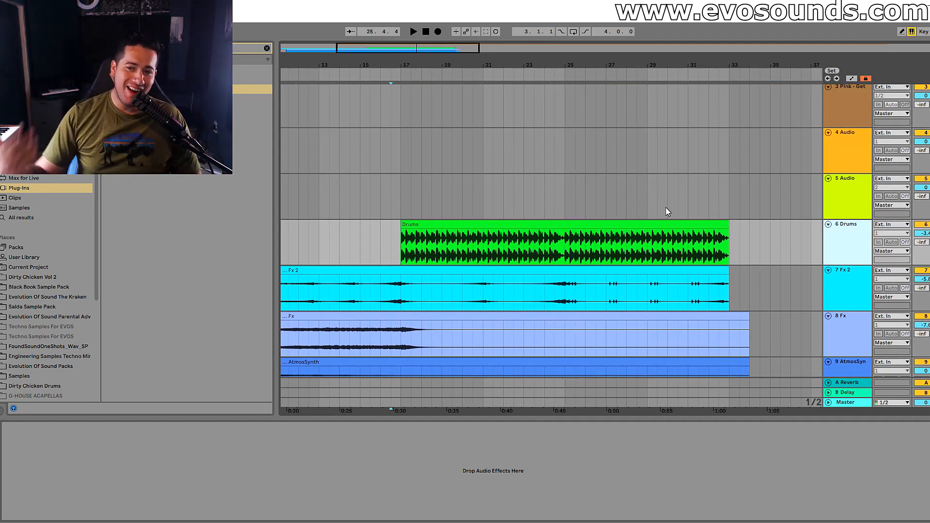
pyautogui.scroll(3, 598, 199)
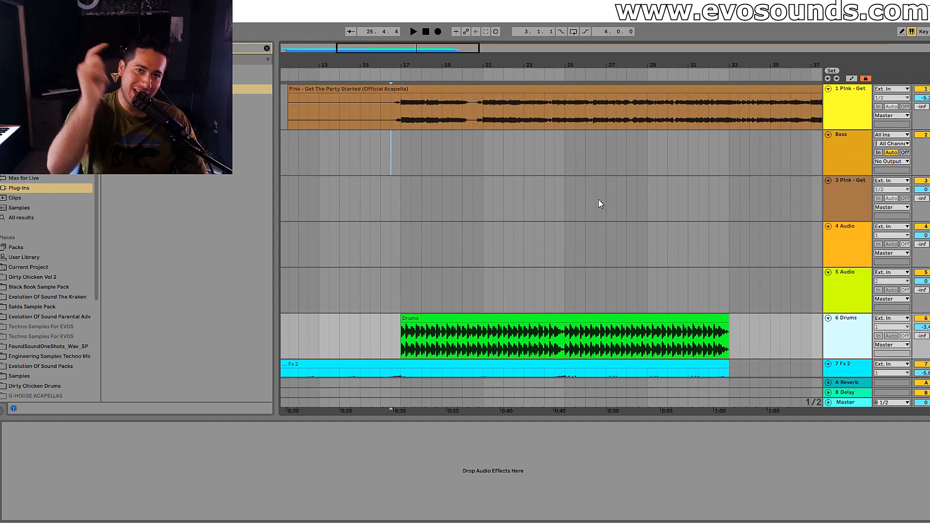
# Audition the Evolution Of Sound bass samples 12 to 16 in the Black Book Sample Pack.
pyautogui.click(38, 287)
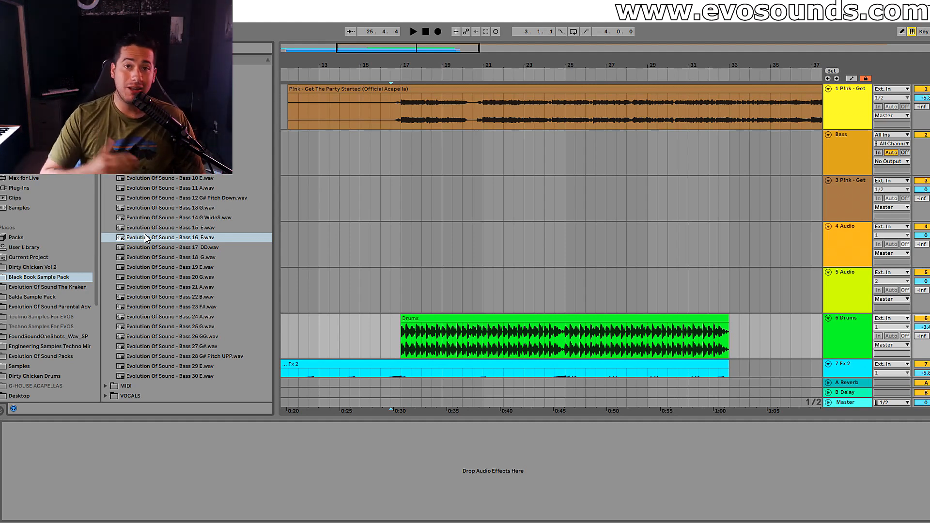
pyautogui.click(208, 238)
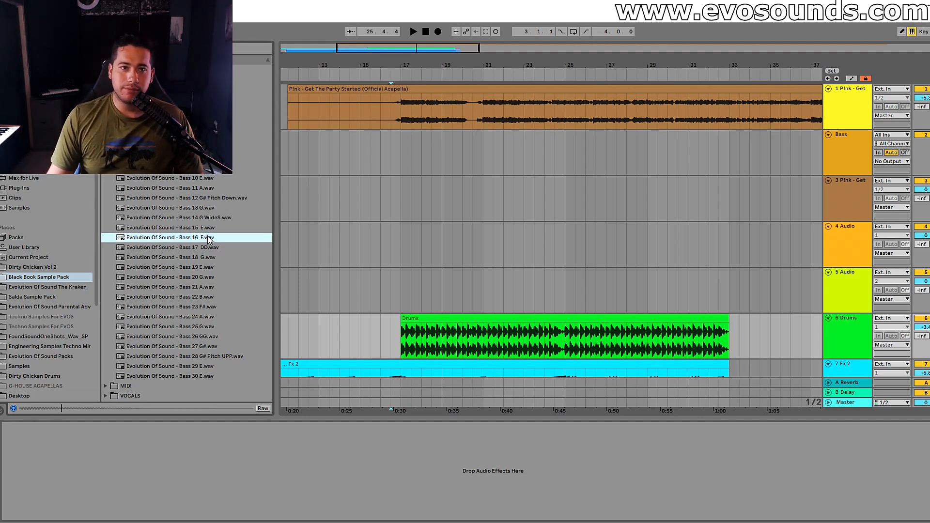
pyautogui.press('Up')
pyautogui.press('Up')
pyautogui.press('Up')
pyautogui.press('Up')
pyautogui.press('Down')
pyautogui.press('Down')
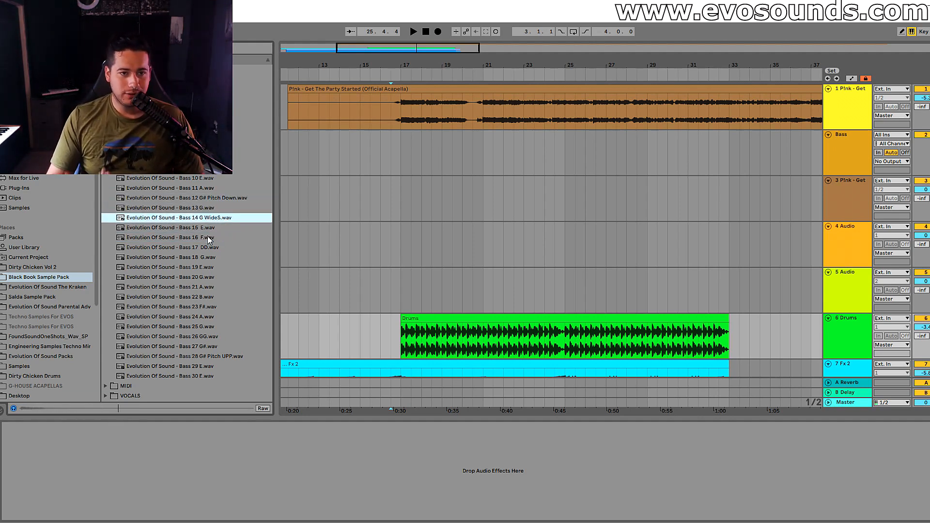
pyautogui.press('Down')
pyautogui.press('Down')
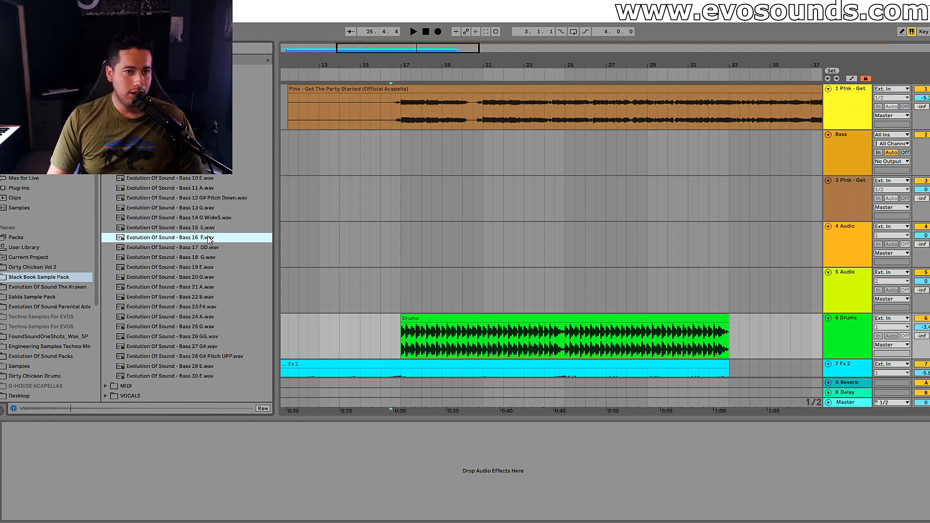
# Load an empty Sampler onto the Bass track and open the Dirty Chicken Vol 2 folder in the browser.
pyautogui.click(847, 153)
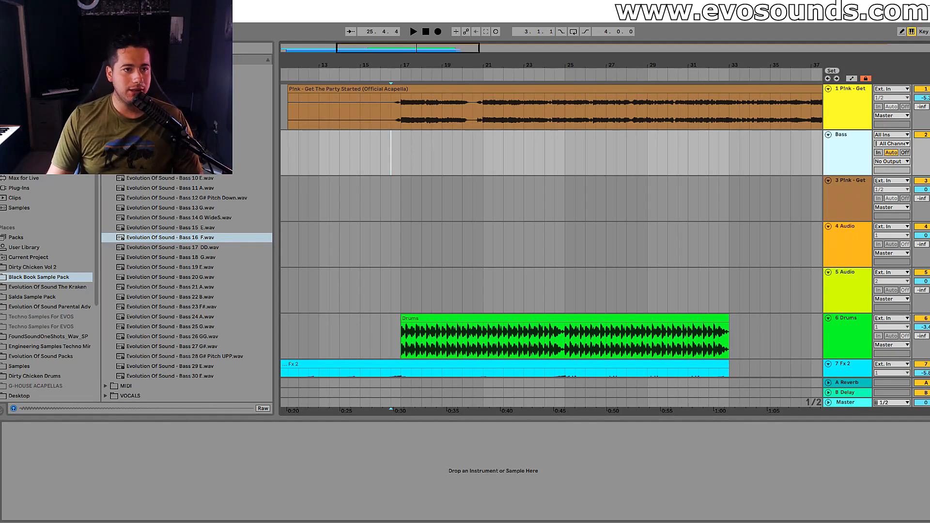
pyautogui.click(23, 148)
pyautogui.moveTo(136, 148); pyautogui.dragTo(644, 150)
pyautogui.moveTo(841, 152); pyautogui.dragTo(841, 152)
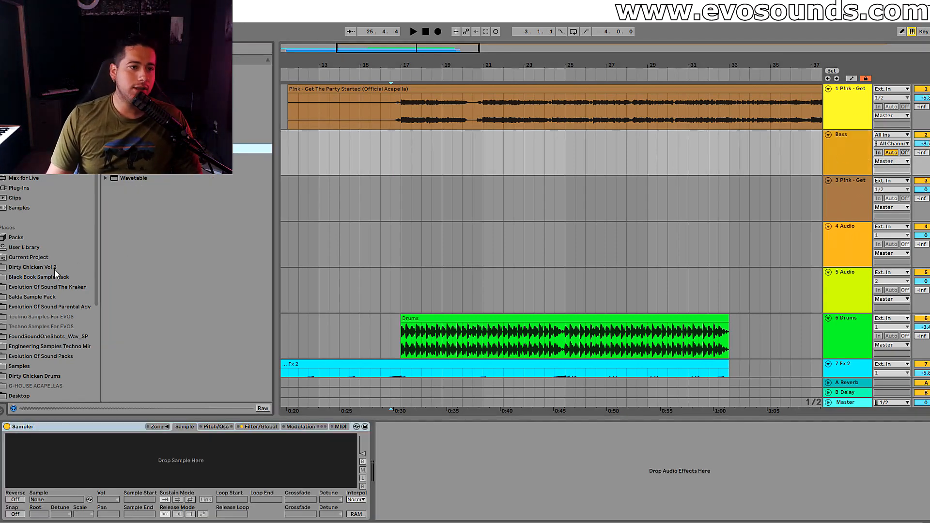
pyautogui.click(39, 267)
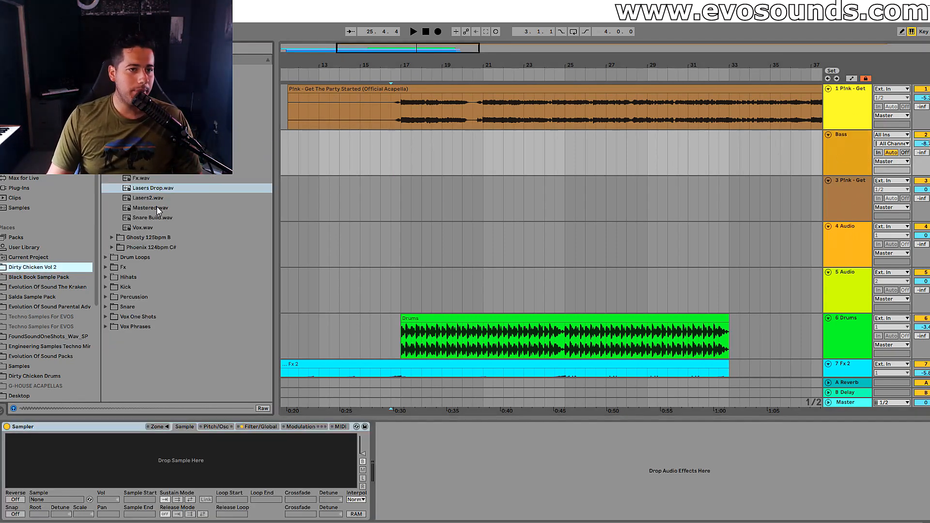
# Load Evolution Of Sound - Bass 16 F.wav from the Black Book Sample Pack into the Sampler and set its volume to 2.81 dB.
pyautogui.click(48, 277)
pyautogui.moveTo(144, 237); pyautogui.dragTo(201, 457)
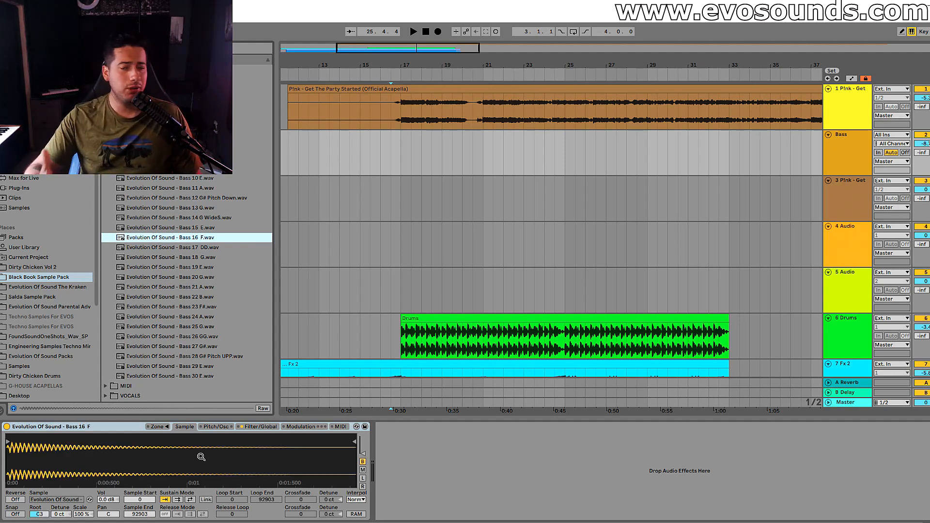
pyautogui.press('a')
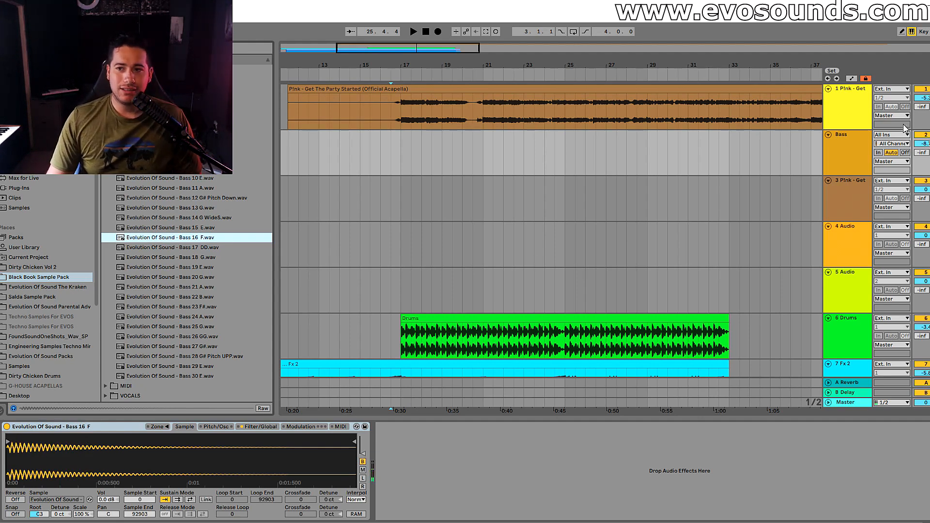
pyautogui.click(261, 427)
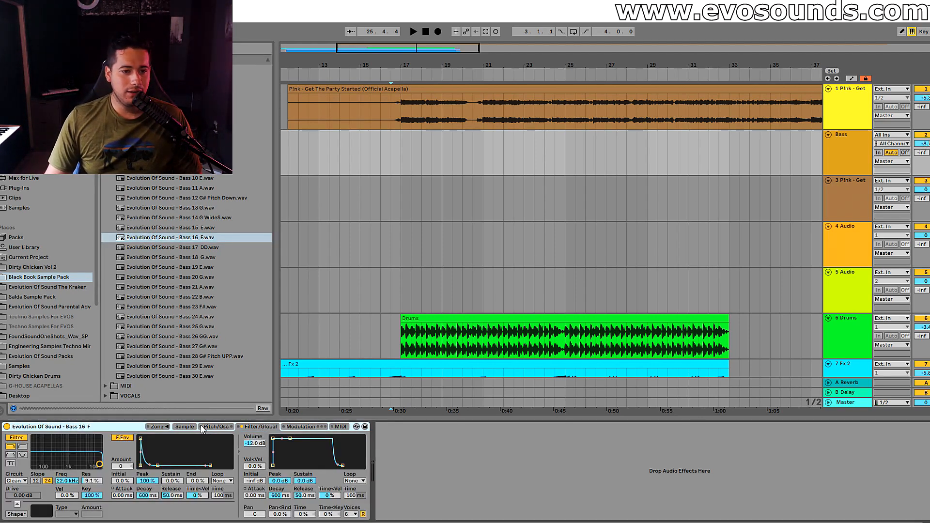
pyautogui.moveTo(254, 446); pyautogui.dragTo(255, 426)
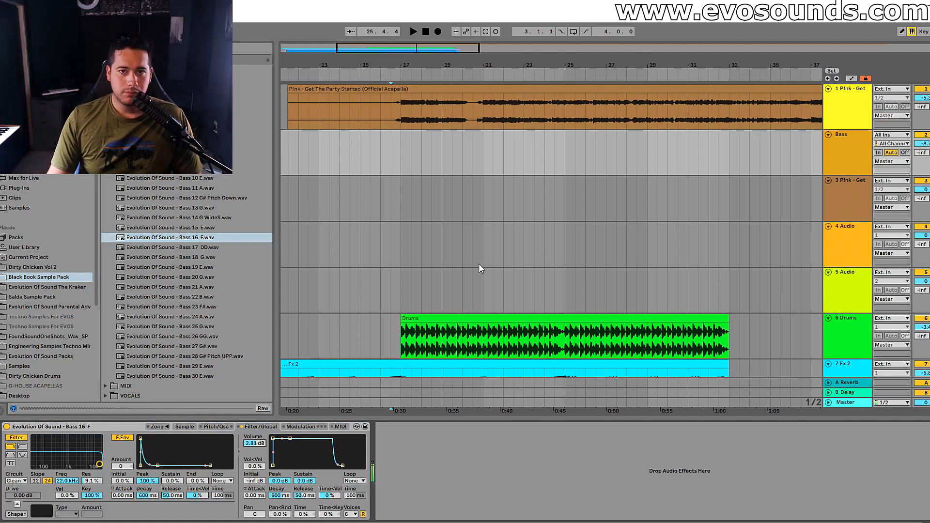
# Insert an empty four-bar MIDI clip on the Bass track from bar 17 to bar 21.
pyautogui.click(384, 160)
pyautogui.moveTo(400, 155); pyautogui.dragTo(494, 160)
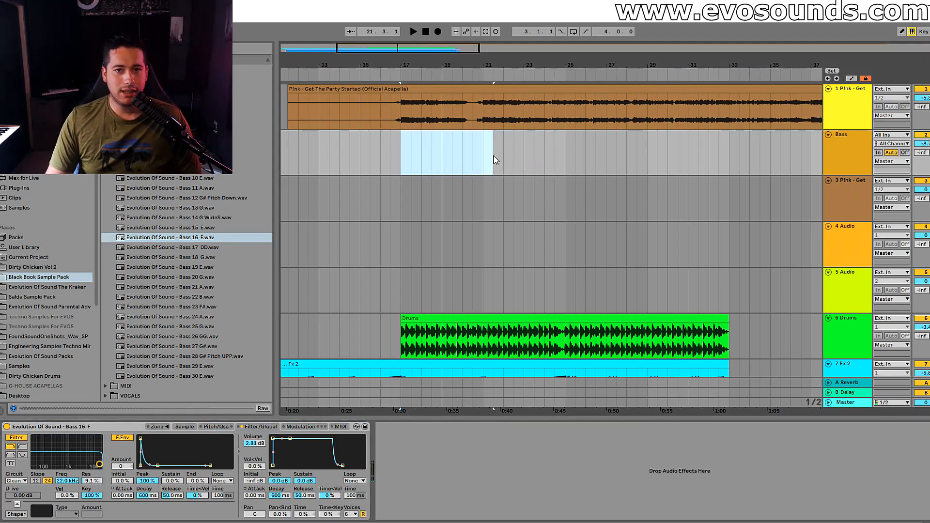
pyautogui.hotkey('ctrl', 'shift', 'm')
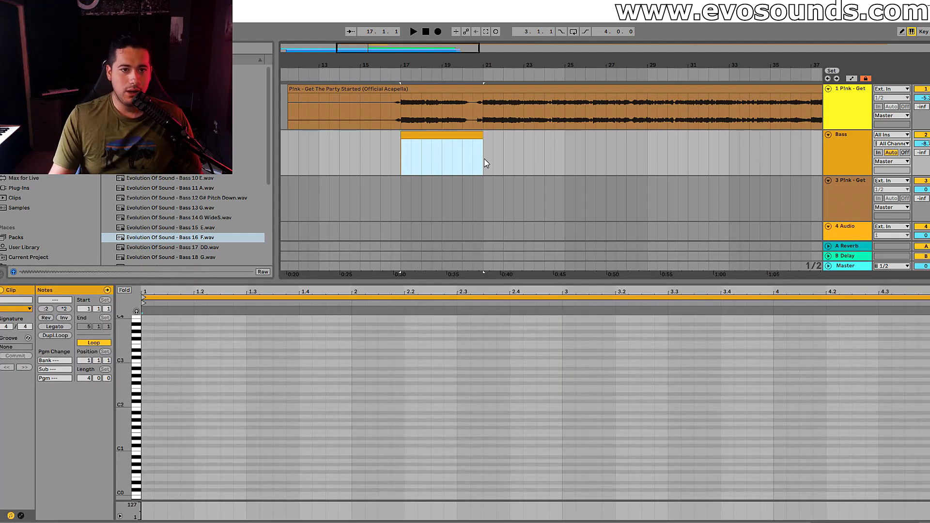
# Add EQ Eight and LFOTool_x64 to the Bass track, shaping the LFO curve to rise from zero to full level by mid-cycle.
pyautogui.click(23, 158)
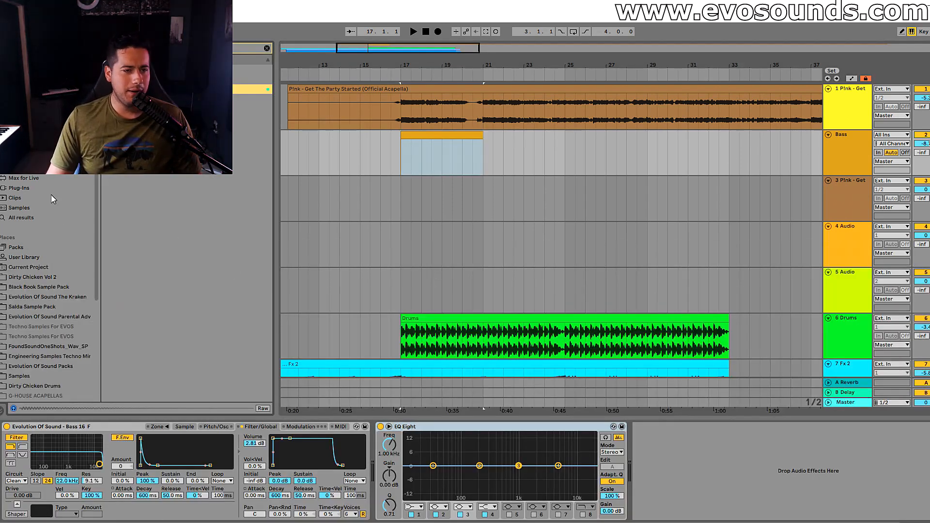
pyautogui.click(61, 188)
pyautogui.click(266, 48)
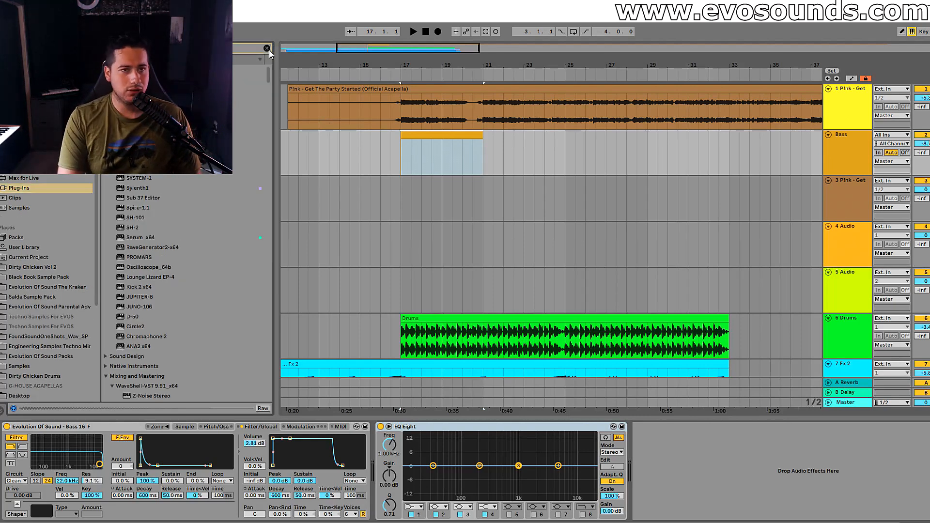
pyautogui.write('serum')
pyautogui.moveTo(159, 78); pyautogui.dragTo(344, 192)
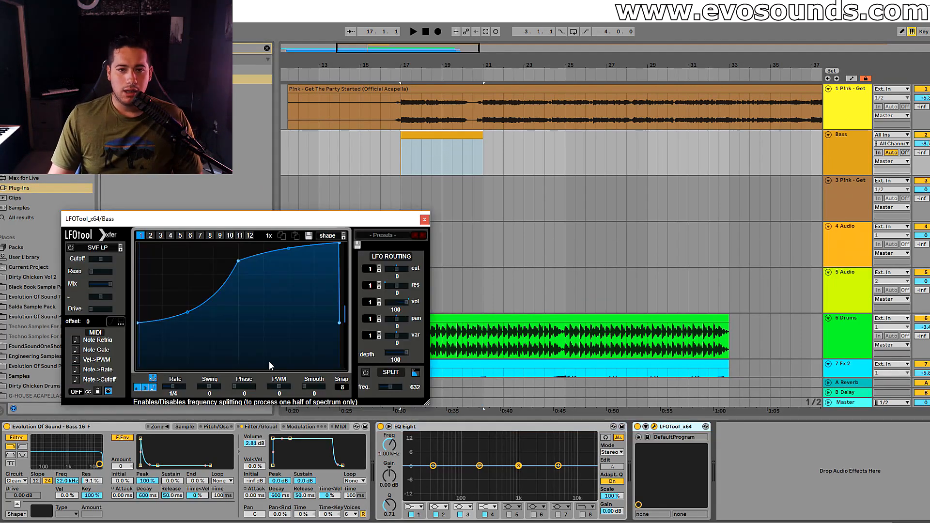
pyautogui.moveTo(236, 246); pyautogui.dragTo(237, 243)
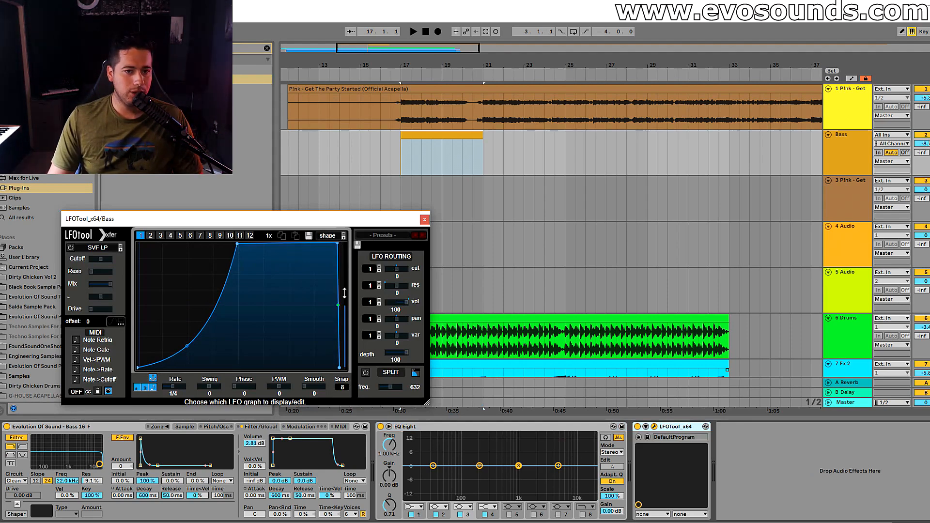
pyautogui.click(424, 219)
# Open the Bass clip and add an eighth-note F2 at its start.
pyautogui.doubleClick(433, 132)
pyautogui.scroll(1, 134, 419)
pyautogui.scroll(3, 187, 406)
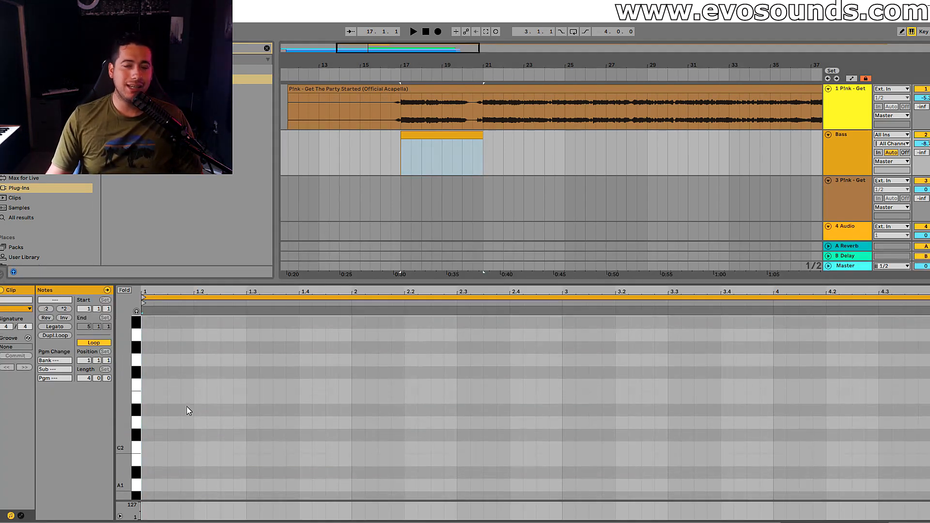
pyautogui.doubleClick(148, 385)
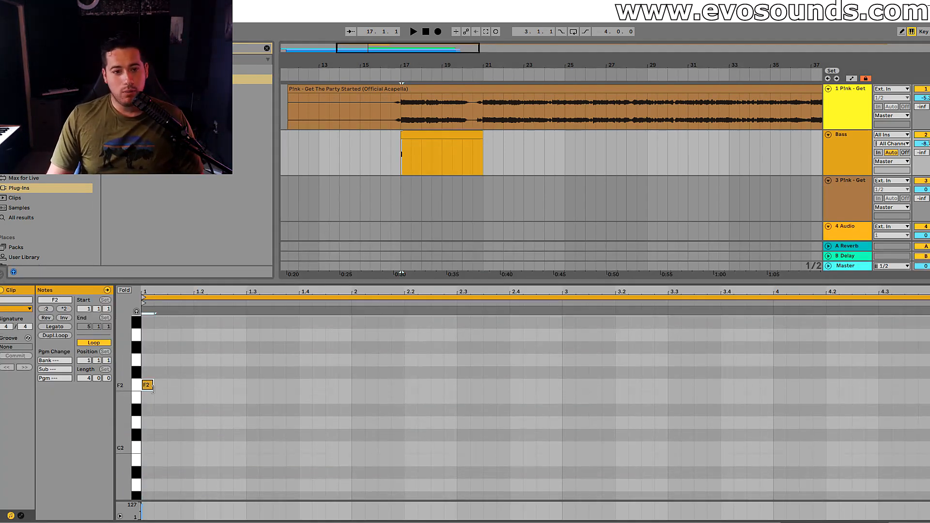
pyautogui.moveTo(154, 388); pyautogui.dragTo(166, 387)
pyautogui.hotkey('shift', 'Up')
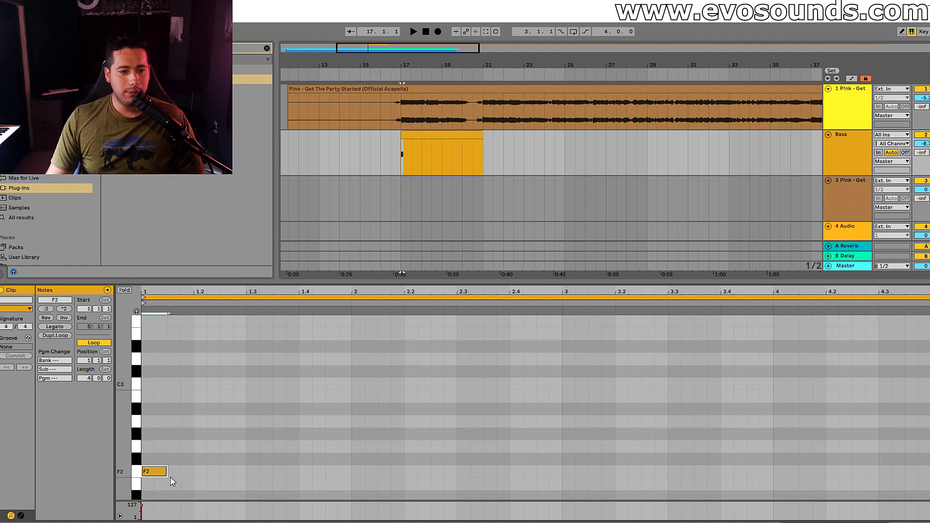
# Raise the note an octave to F3, lengthen it to about one beat and audition it.
pyautogui.scroll(-3, 208, 426)
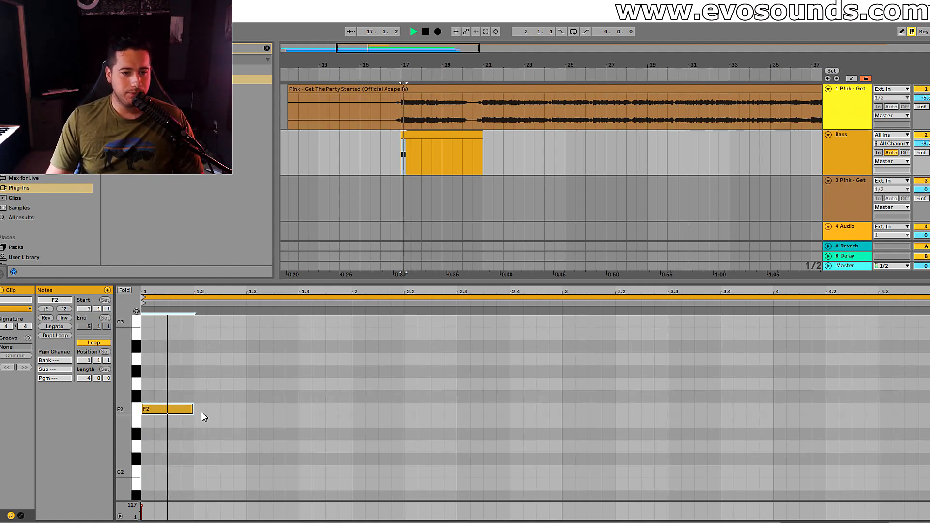
pyautogui.hotkey('shift', 'Up')
pyautogui.press('space')
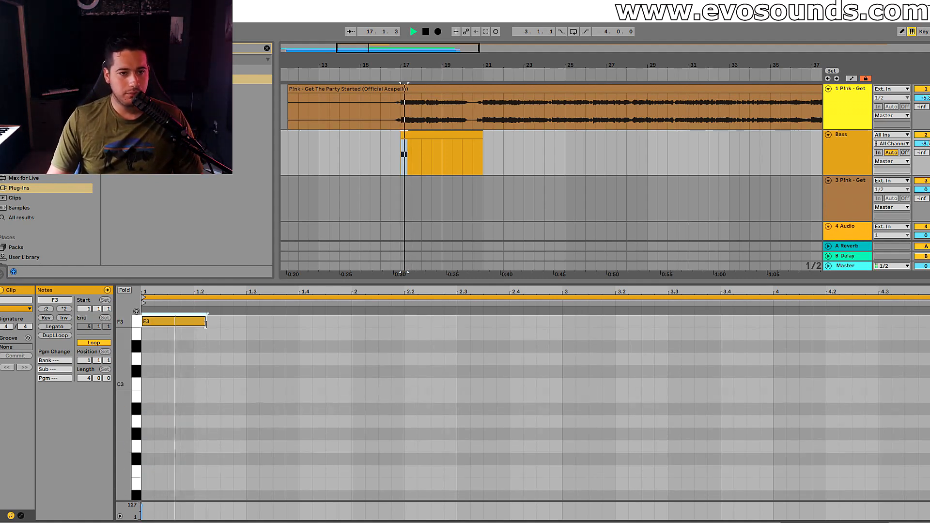
pyautogui.press('space')
pyautogui.scroll(3, 198, 358)
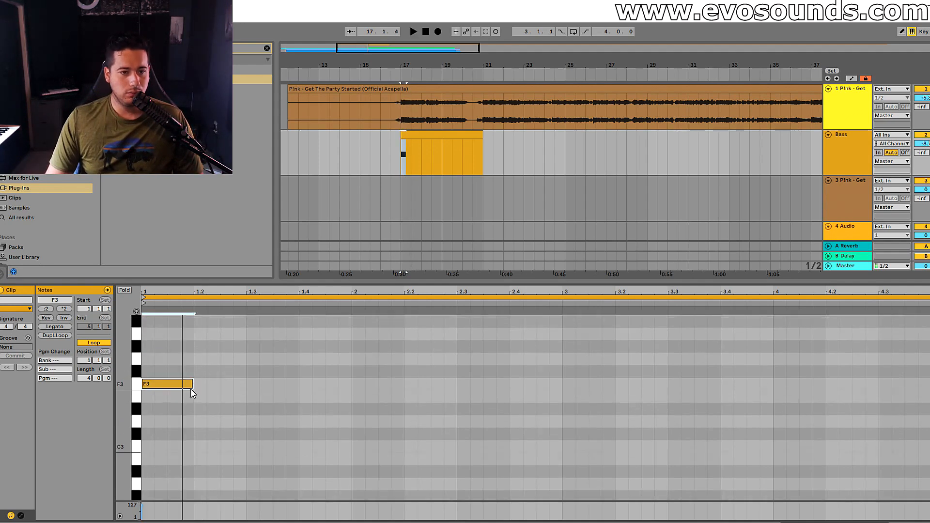
pyautogui.moveTo(193, 385); pyautogui.dragTo(189, 386)
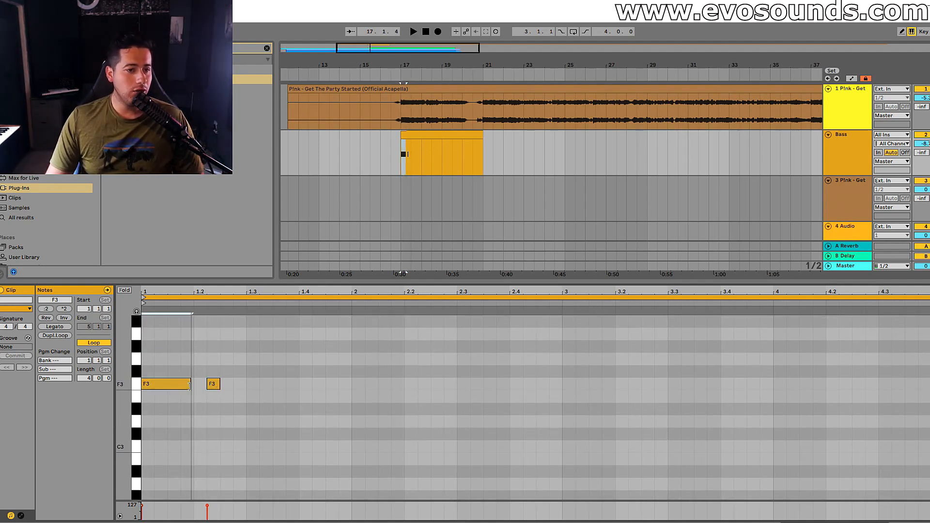
# Build a one-bar rhythm of six F3 notes, ending with a one-beat note on 1.4, and play it back.
pyautogui.doubleClick(189, 386)
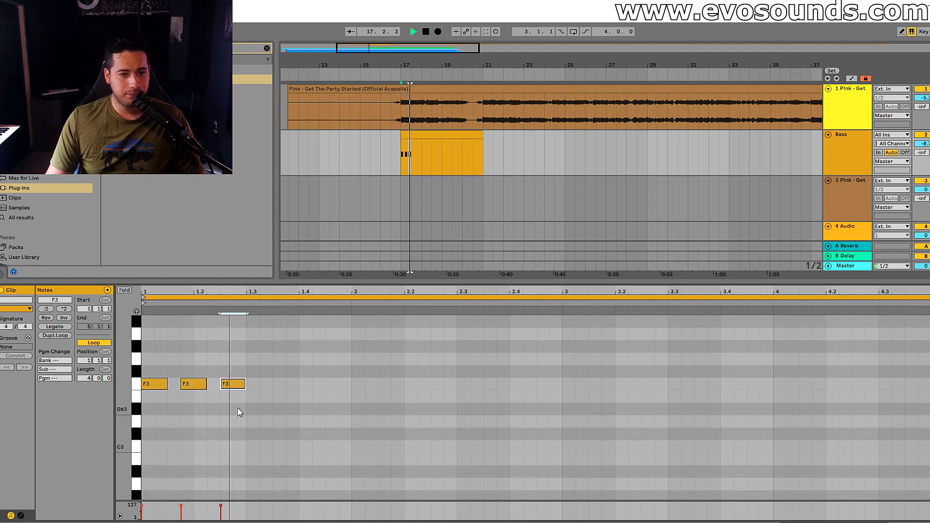
pyautogui.doubleClick(270, 386)
pyautogui.doubleClick(296, 386)
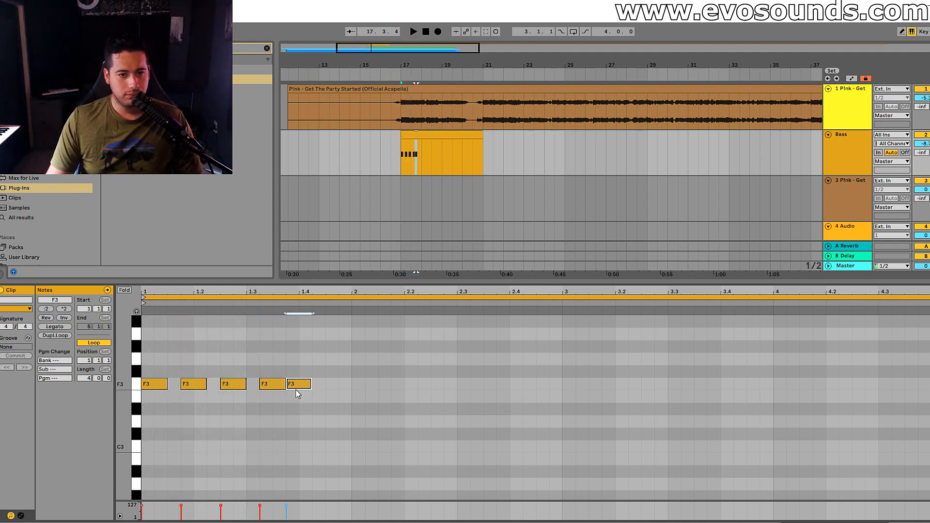
pyautogui.moveTo(276, 386); pyautogui.dragTo(350, 386)
pyautogui.doubleClick(317, 385)
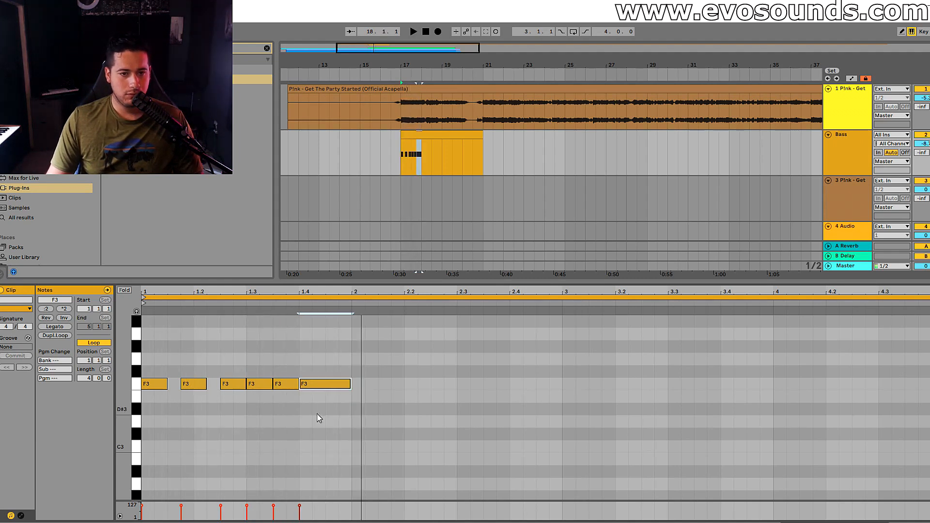
pyautogui.scroll(3, 214, 434)
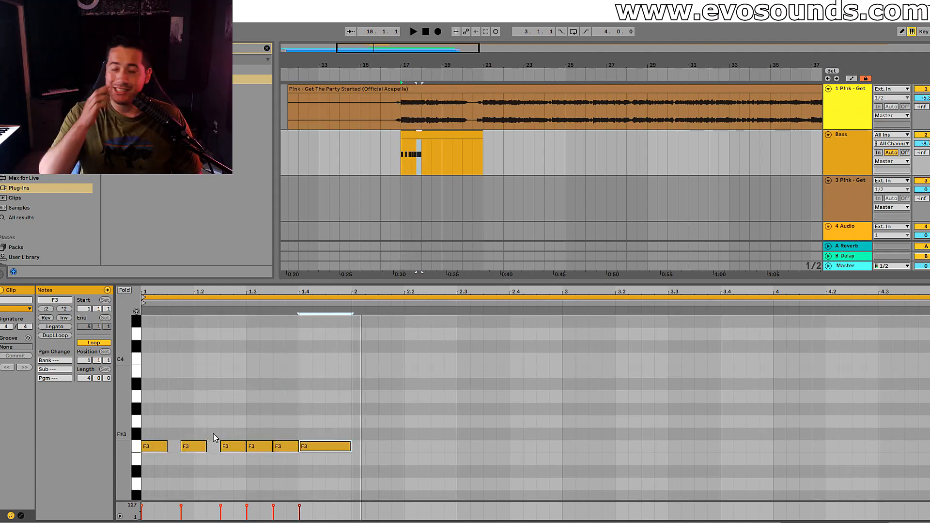
pyautogui.scroll(-3, 213, 434)
pyautogui.press('space')
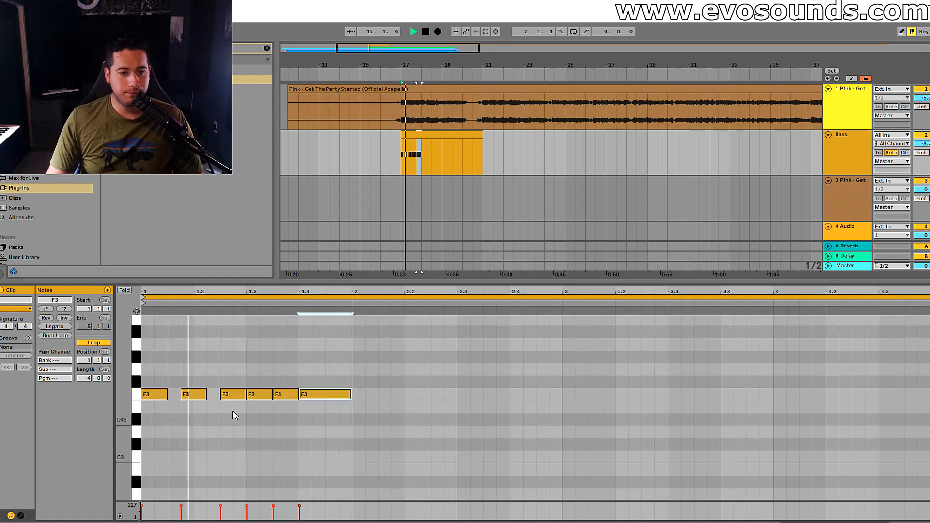
# Duplicate the one-bar F3 pattern three times to fill the four-bar clip and play it back.
pyautogui.hotkey('ctrl', 'a')
pyautogui.hotkey('ctrl', 'd')
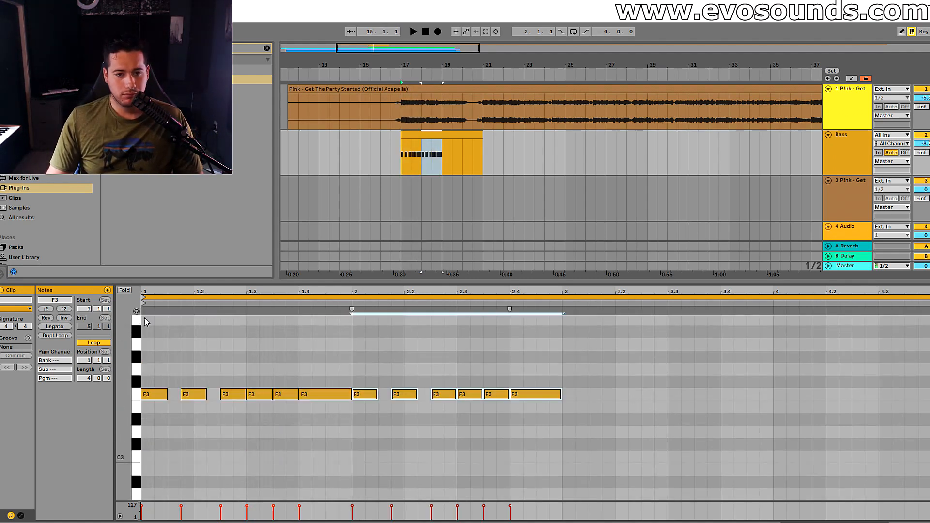
pyautogui.hotkey('ctrl', 'd')
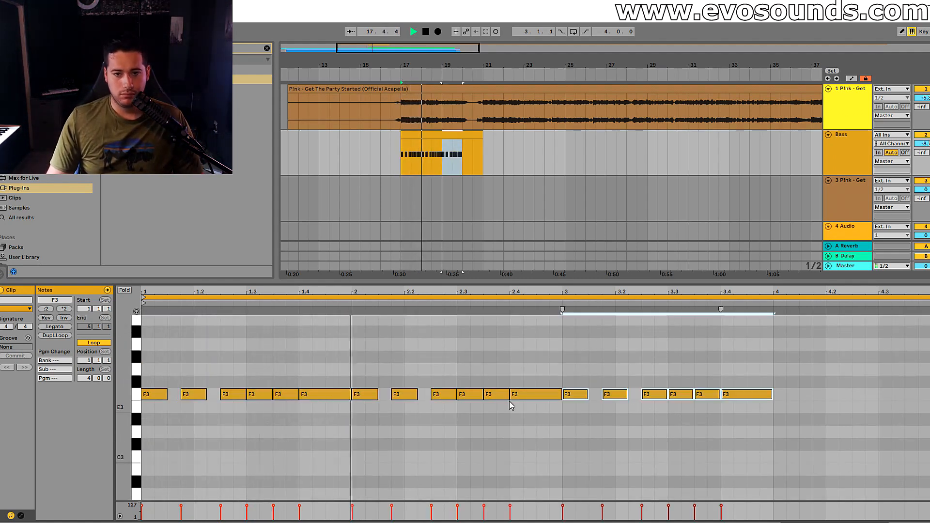
pyautogui.click(482, 398)
pyautogui.moveTo(557, 411); pyautogui.dragTo(724, 370)
pyautogui.hotkey('ctrl', 'd')
pyautogui.click(913, 396)
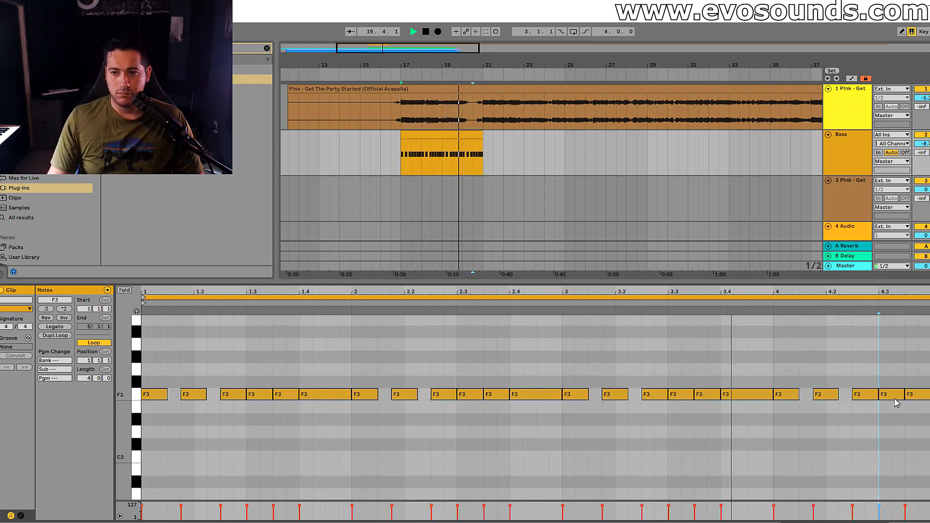
pyautogui.click(918, 402)
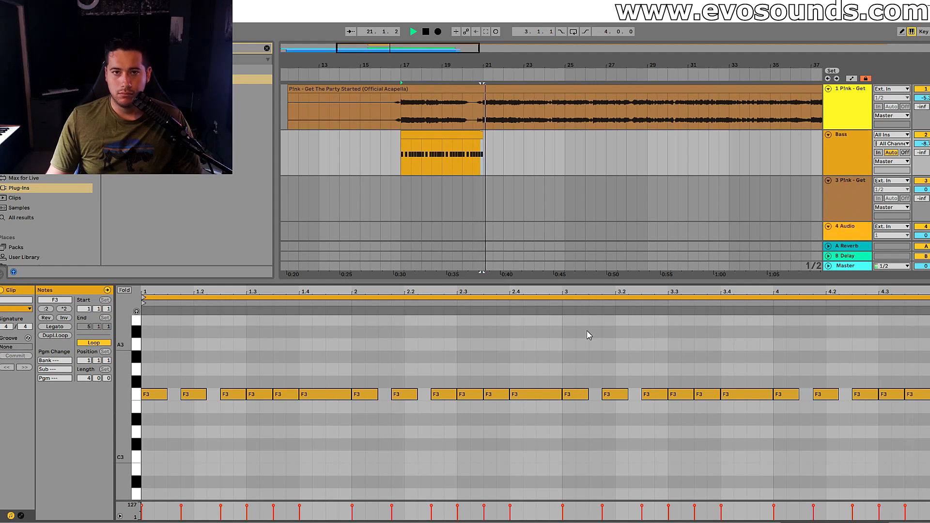
pyautogui.press('space')
pyautogui.click(452, 138)
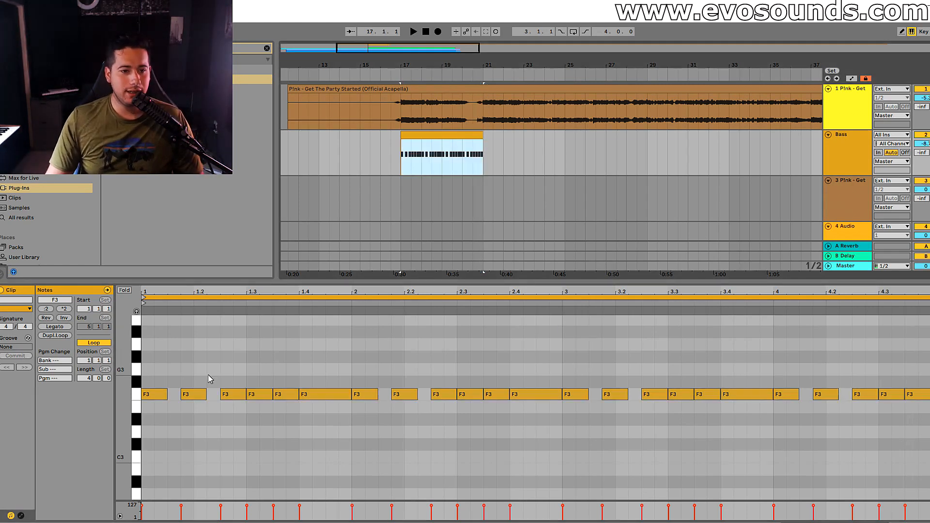
# Repitch the first bar's notes to F3, F#3, G#3, G3, G#3 and F3, and clear the notes from the remaining bars.
pyautogui.scroll(2, 193, 387)
pyautogui.moveTo(189, 425); pyautogui.dragTo(226, 400)
pyautogui.press('space')
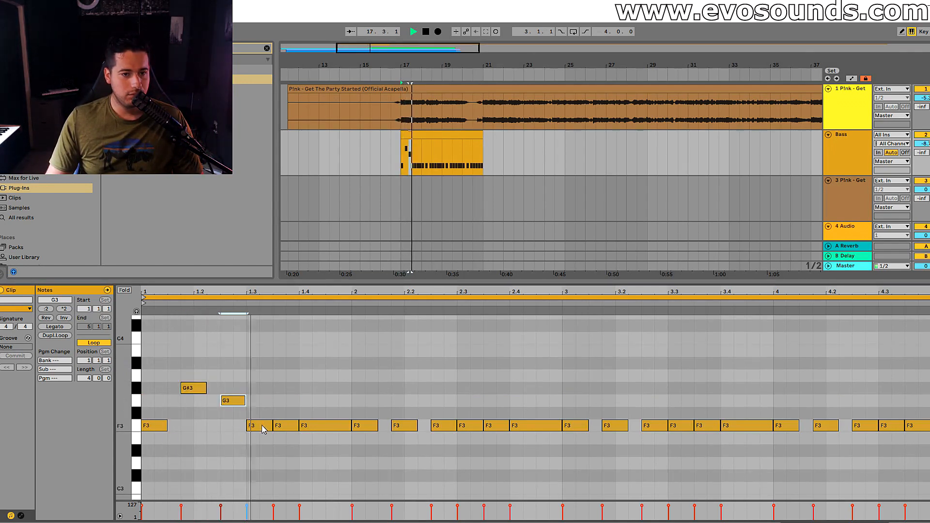
pyautogui.moveTo(310, 426)
pyautogui.mouseDown()
pyautogui.moveTo(311, 402)
pyautogui.moveTo(310, 414)
pyautogui.mouseUp()
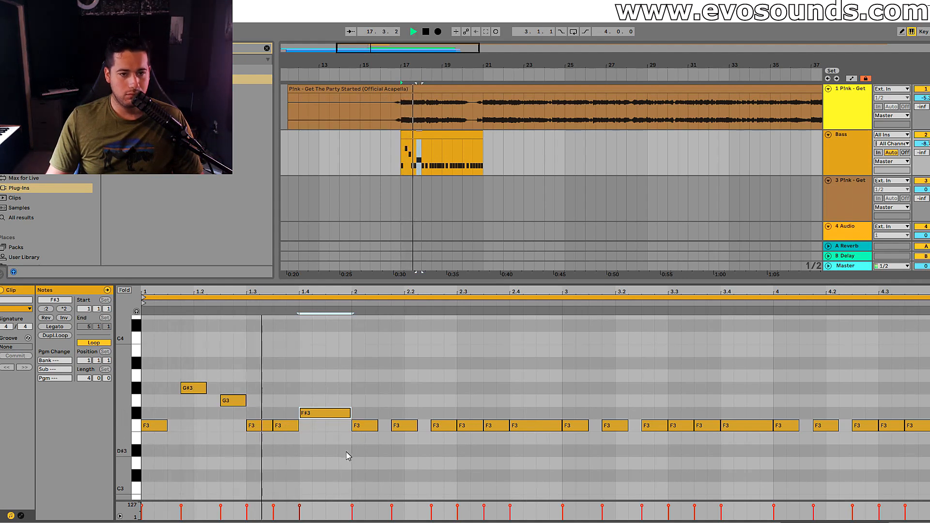
pyautogui.scroll(-2, 343, 449)
pyautogui.moveTo(192, 372); pyautogui.dragTo(192, 435)
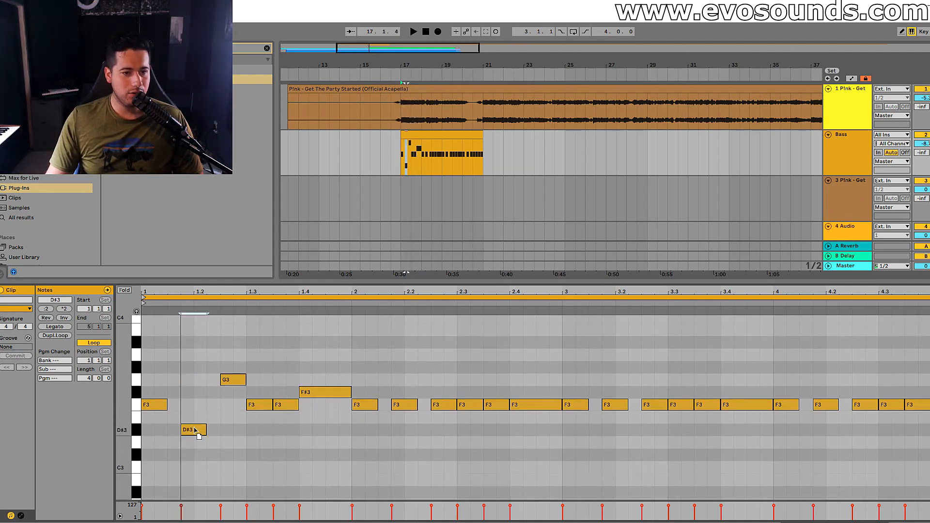
pyautogui.press('space')
pyautogui.moveTo(231, 387)
pyautogui.mouseDown()
pyautogui.moveTo(231, 459)
pyautogui.moveTo(236, 404)
pyautogui.mouseUp()
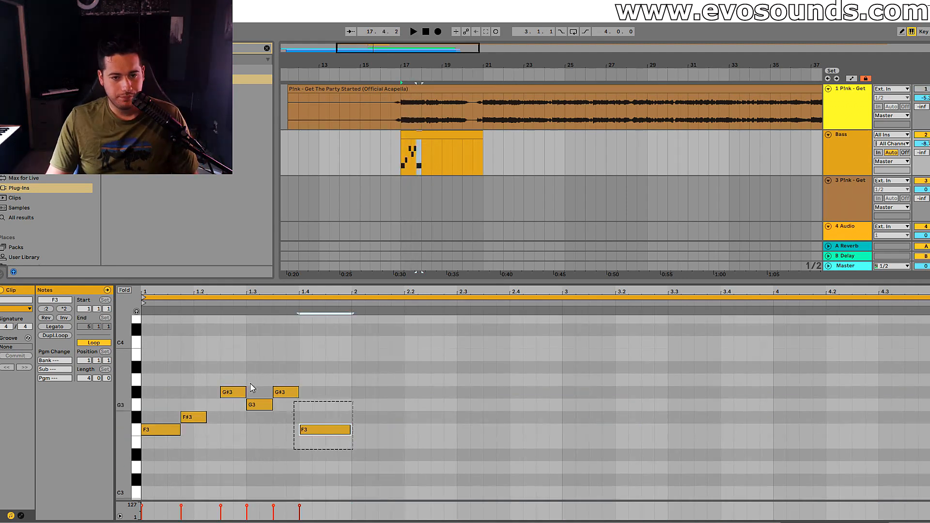
# Duplicate the repitched one-bar bass pattern three times to fill the four-bar clip.
pyautogui.hotkey('ctrl', 'a')
pyautogui.hotkey('ctrl', 'd')
pyautogui.hotkey('ctrl', 'd')
pyautogui.hotkey('ctrl', 'd')
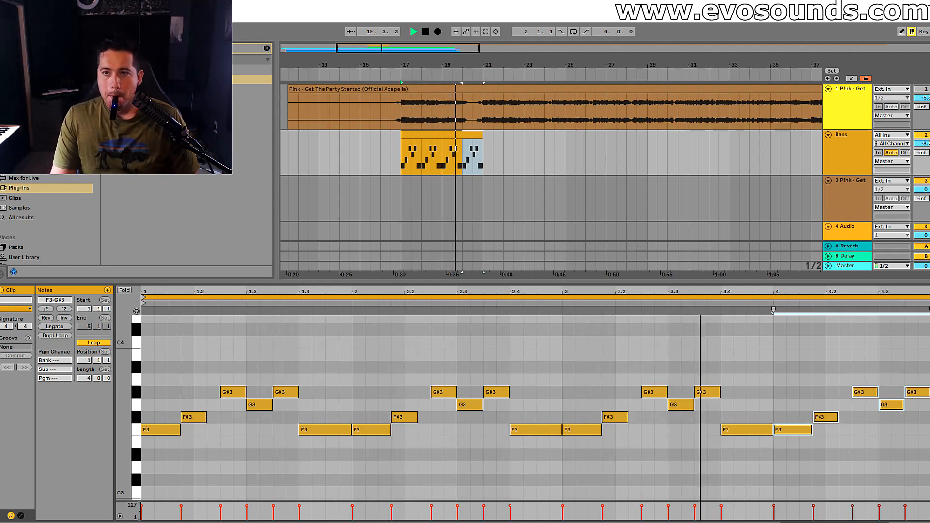
# Duplicate the four-bar Bass clip three times so the bassline runs to bar 33, and reselect the first clip.
pyautogui.click(463, 137)
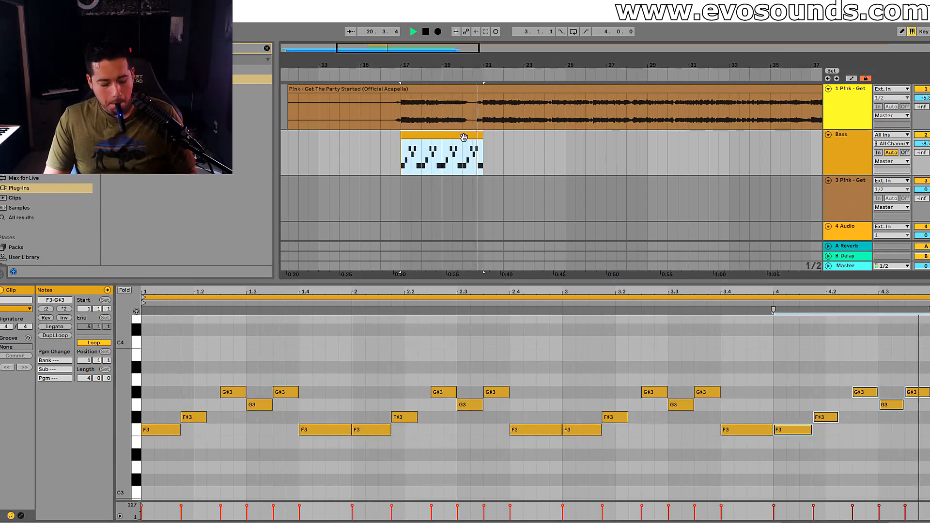
pyautogui.hotkey('ctrl', 'd')
pyautogui.hotkey('ctrl', 'd')
pyautogui.hotkey('ctrl', 'd')
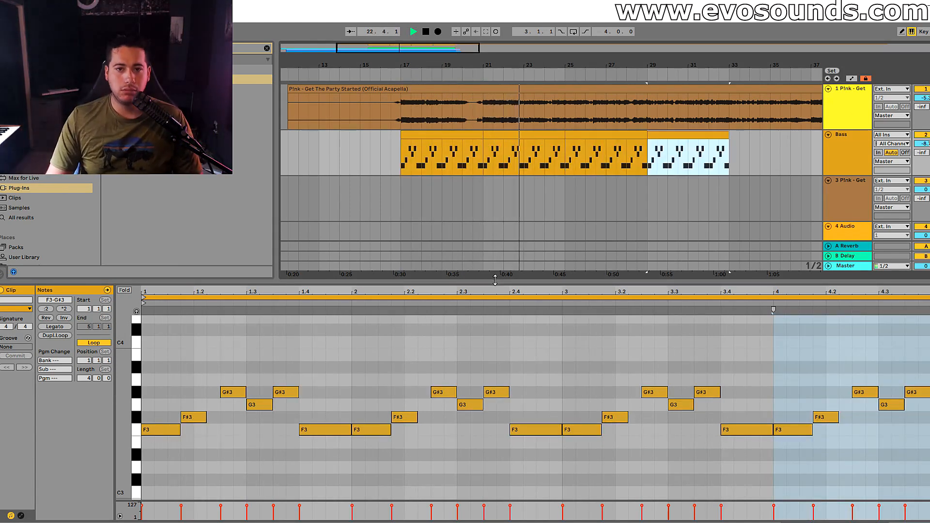
pyautogui.click(435, 137)
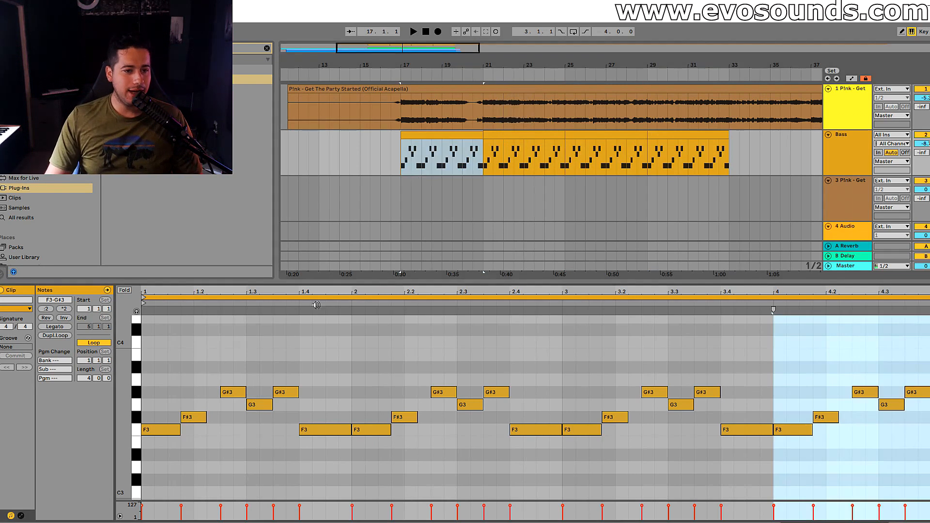
# Clear all notes from the first Bass clip and draw a two-beat figure of F3, G3 and G#3.
pyautogui.click(227, 436)
pyautogui.hotkey('ctrl', 'a')
pyautogui.press('Delete')
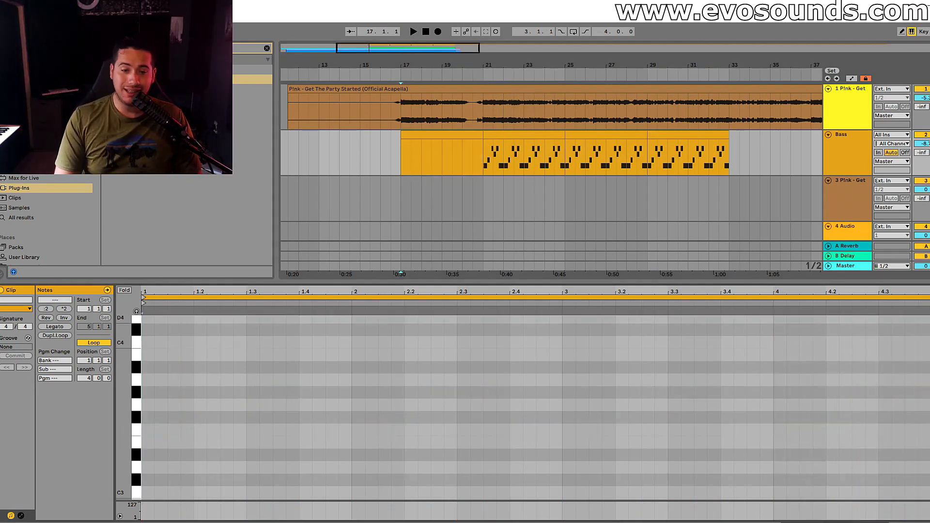
pyautogui.doubleClick(147, 430)
pyautogui.moveTo(162, 431); pyautogui.dragTo(192, 431)
pyautogui.doubleClick(228, 392)
# Duplicate the two-beat F3, G3, G#3 figure, align the copy to beat 1.3, and repeat it to fill the four-bar clip.
pyautogui.press('space')
pyautogui.moveTo(239, 440); pyautogui.dragTo(137, 365)
pyautogui.hotkey('ctrl', 'd')
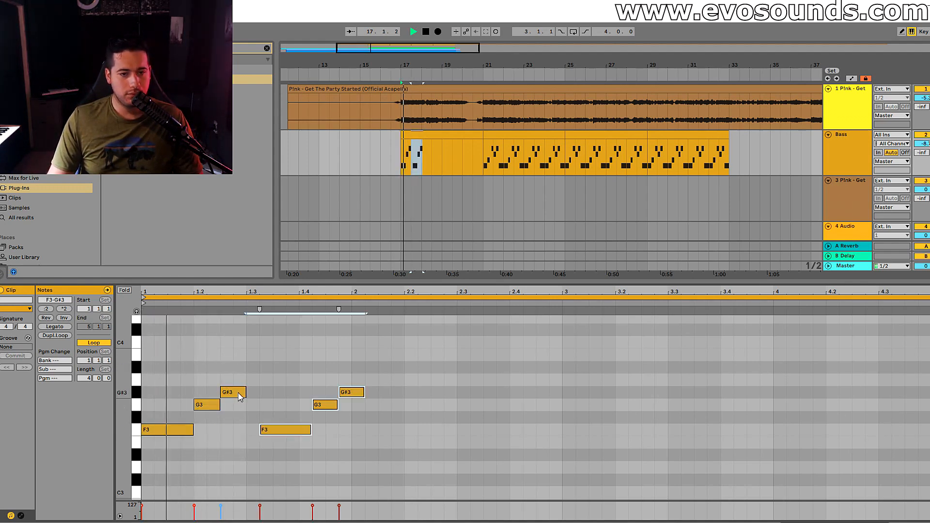
pyautogui.moveTo(269, 431); pyautogui.dragTo(256, 431)
pyautogui.hotkey('ctrl', 'd')
pyautogui.hotkey('ctrl', 'd')
pyautogui.hotkey('ctrl', 'd')
pyautogui.hotkey('ctrl', 'd')
pyautogui.hotkey('ctrl', 'd')
pyautogui.hotkey('ctrl', 'd')
# Duplicate the four-bar Bass clip three times to bar 33, reselect the first clip and play it back.
pyautogui.click(445, 135)
pyautogui.hotkey('ctrl', 'd')
pyautogui.hotkey('ctrl', 'd')
pyautogui.hotkey('ctrl', 'd')
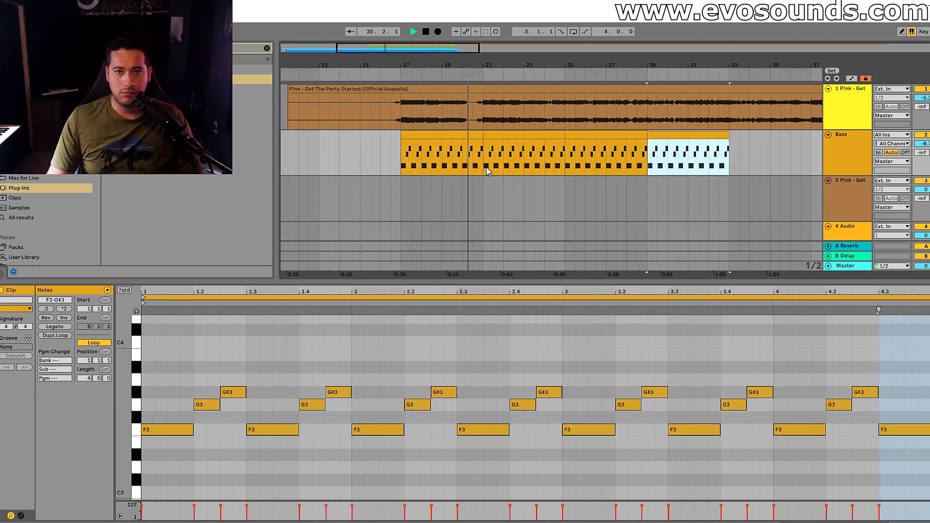
pyautogui.click(461, 135)
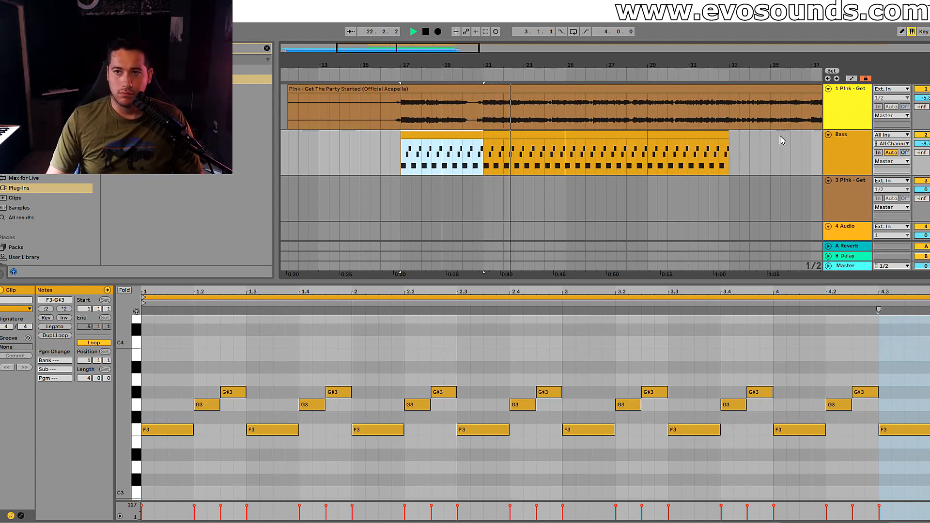
pyautogui.press('space')
pyautogui.press('space')
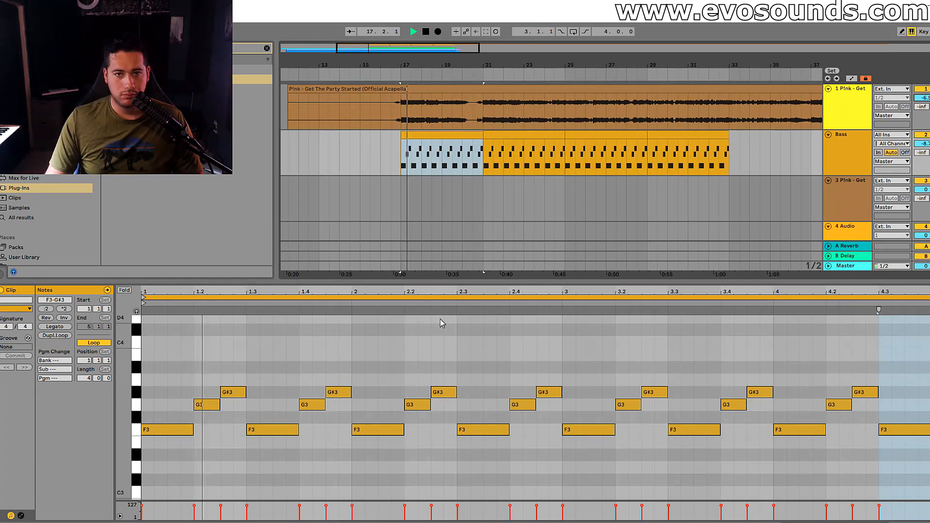
# Split each one-beat F3 in the first bar into two half-beat F3 notes.
pyautogui.moveTo(193, 429); pyautogui.dragTo(169, 431)
pyautogui.doubleClick(171, 432)
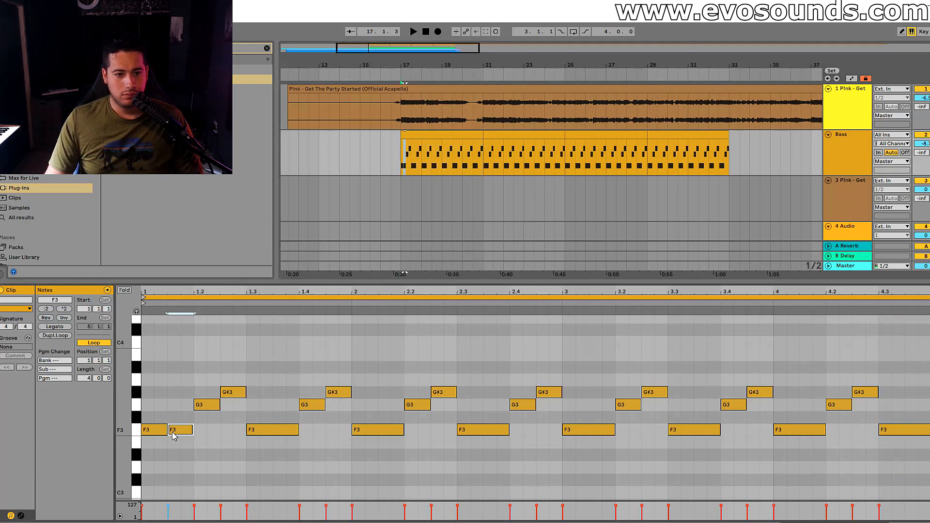
pyautogui.moveTo(298, 430); pyautogui.dragTo(272, 431)
pyautogui.doubleClick(275, 431)
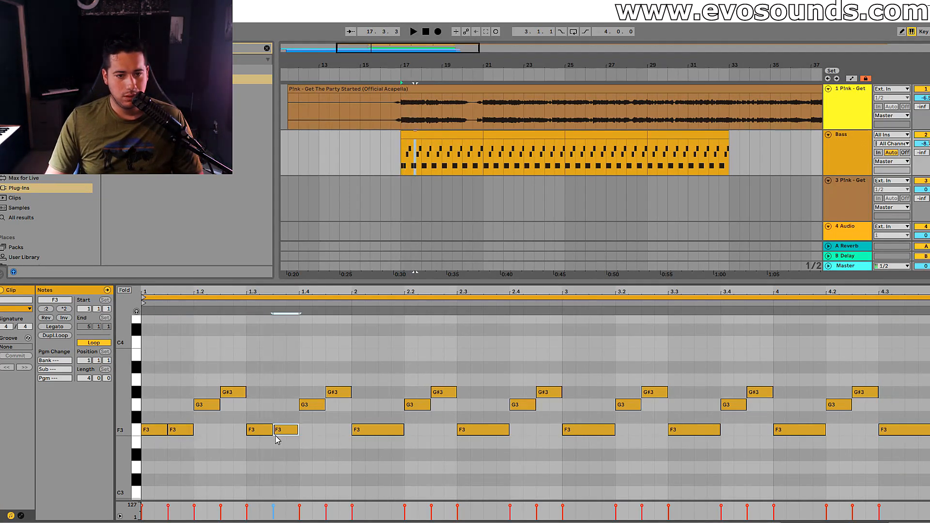
# Duplicate the revised two-beat figure twice across bar 2 of the Bass clip and play it back.
pyautogui.moveTo(342, 455); pyautogui.dragTo(239, 355)
pyautogui.press('space')
pyautogui.moveTo(260, 460); pyautogui.dragTo(346, 367)
pyautogui.hotkey('ctrl', 'd')
pyautogui.hotkey('ctrl', 'd')
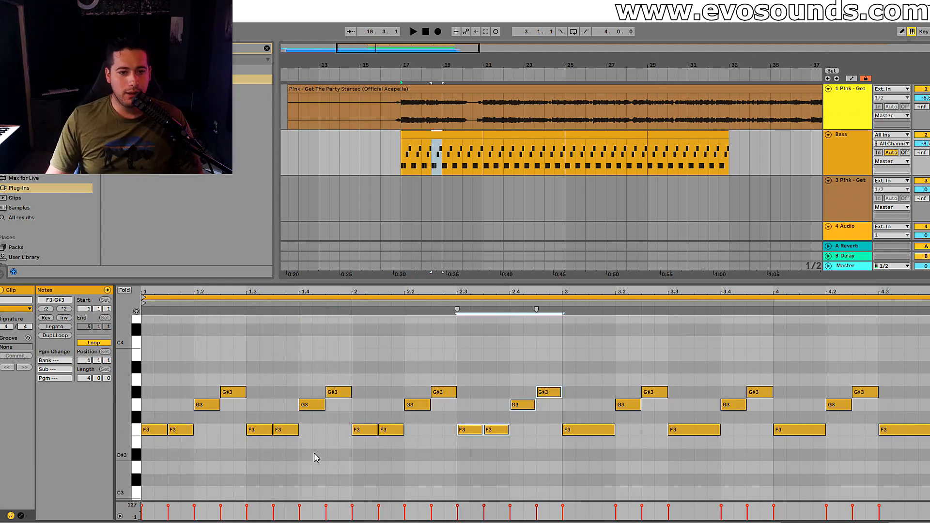
pyautogui.press('space')
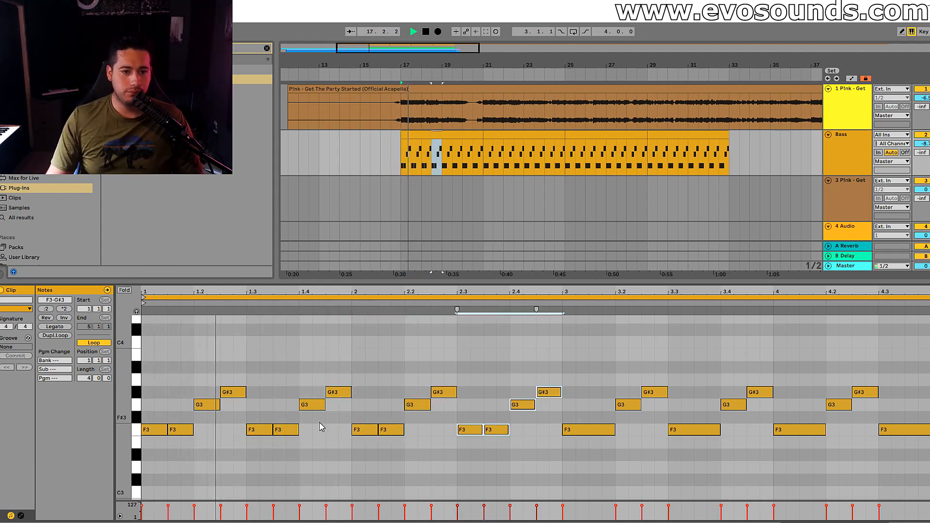
pyautogui.click(402, 385)
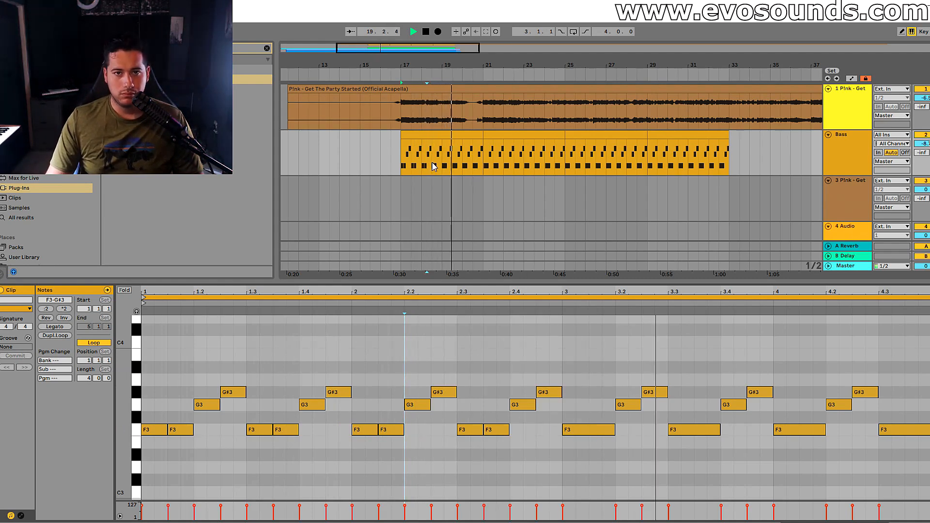
# Duplicate bars 17 to 19 of the Bass track eight times so the revised pattern runs to bar 35.
pyautogui.press('space')
pyautogui.click(431, 136)
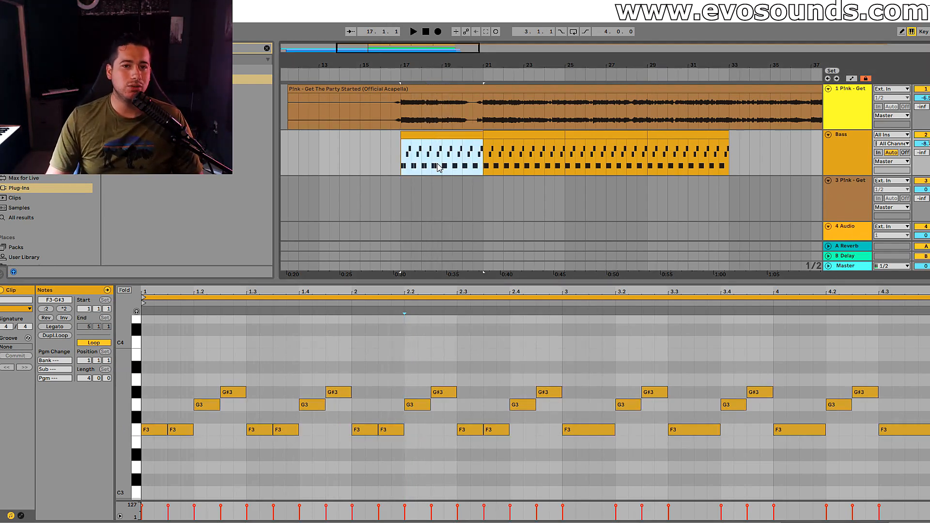
pyautogui.moveTo(438, 167); pyautogui.dragTo(403, 168)
pyautogui.hotkey('ctrl', 'd')
pyautogui.hotkey('ctrl', 'd')
pyautogui.hotkey('ctrl', 'd')
pyautogui.hotkey('ctrl', 'd')
pyautogui.hotkey('ctrl', 'd')
pyautogui.hotkey('ctrl', 'd')
pyautogui.hotkey('ctrl', 'd')
pyautogui.hotkey('ctrl', 'd')
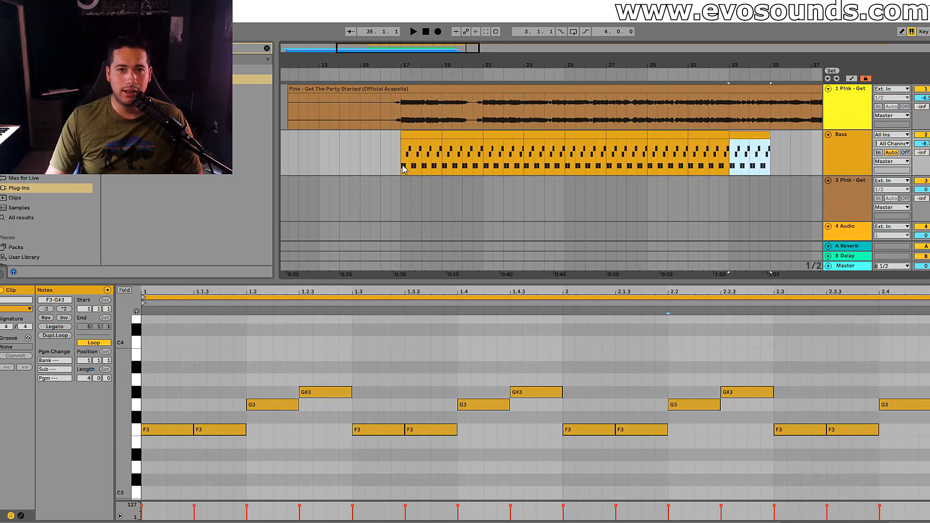
# Play the bassline with the drums from just before bar 17 and show the Bass track's devices.
pyautogui.click(392, 163)
pyautogui.press('space')
pyautogui.scroll(-3, 392, 167)
pyautogui.scroll(3, 392, 170)
pyautogui.moveTo(659, 287); pyautogui.dragTo(669, 419)
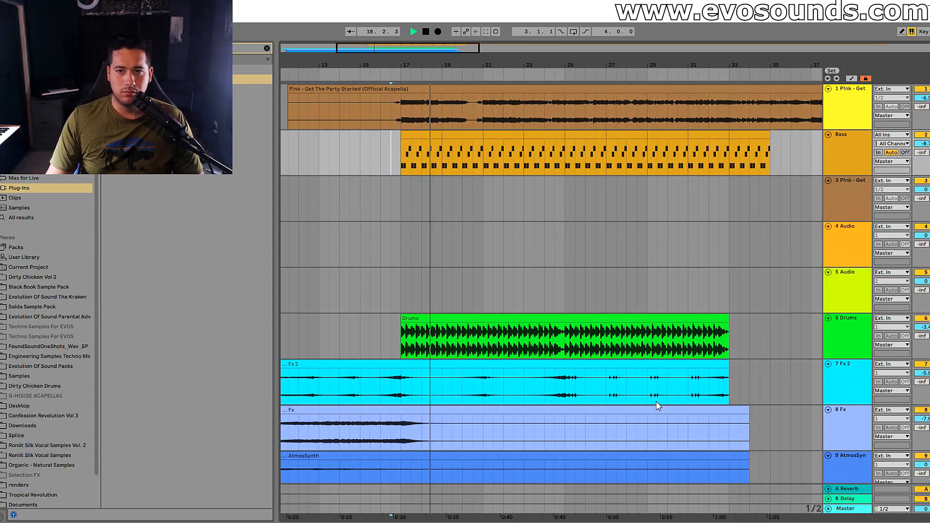
pyautogui.click(859, 156)
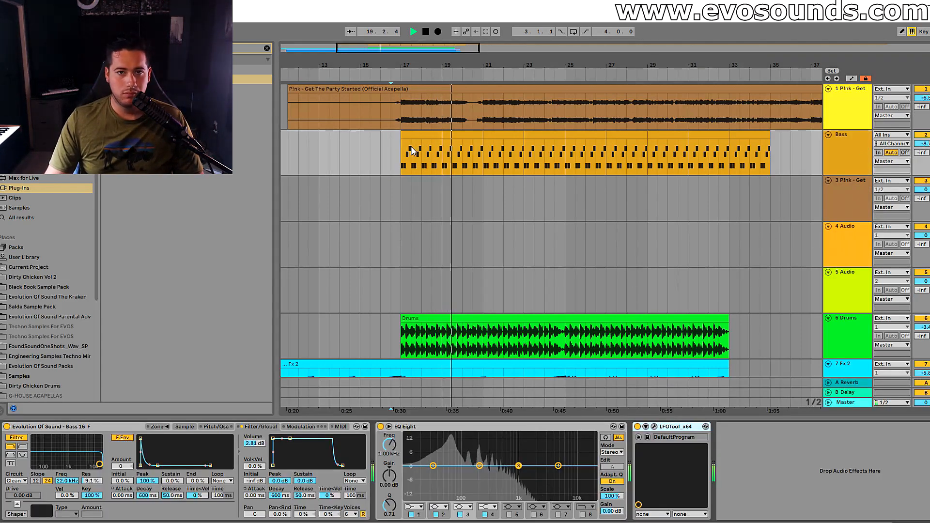
# Consolidate bars 17 to 21 of the Bass track into one clip and open its notes in an enlarged editor.
pyautogui.moveTo(402, 147); pyautogui.dragTo(483, 146)
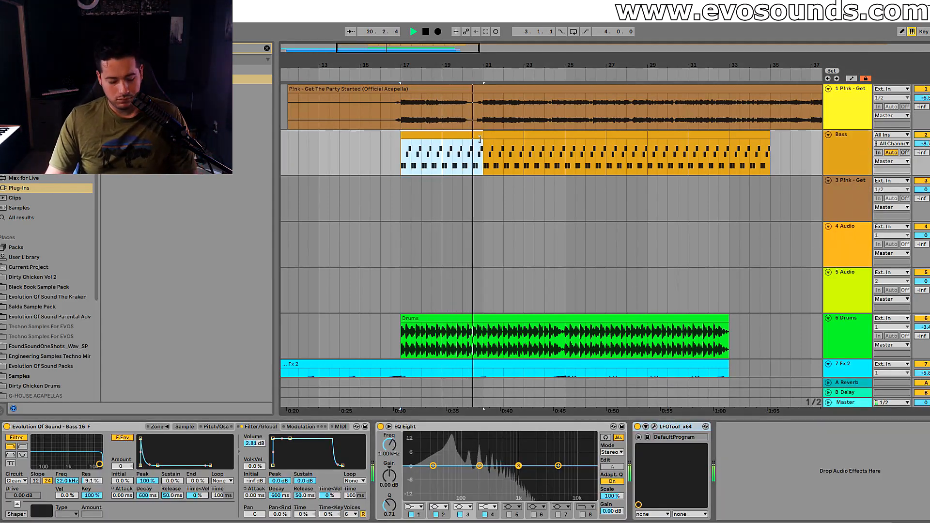
pyautogui.doubleClick(471, 136)
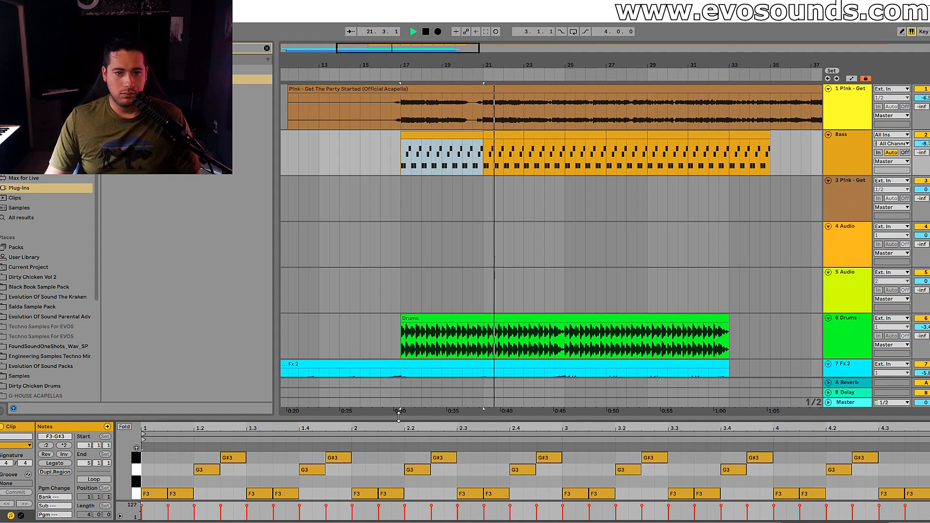
pyautogui.moveTo(434, 418); pyautogui.dragTo(433, 225)
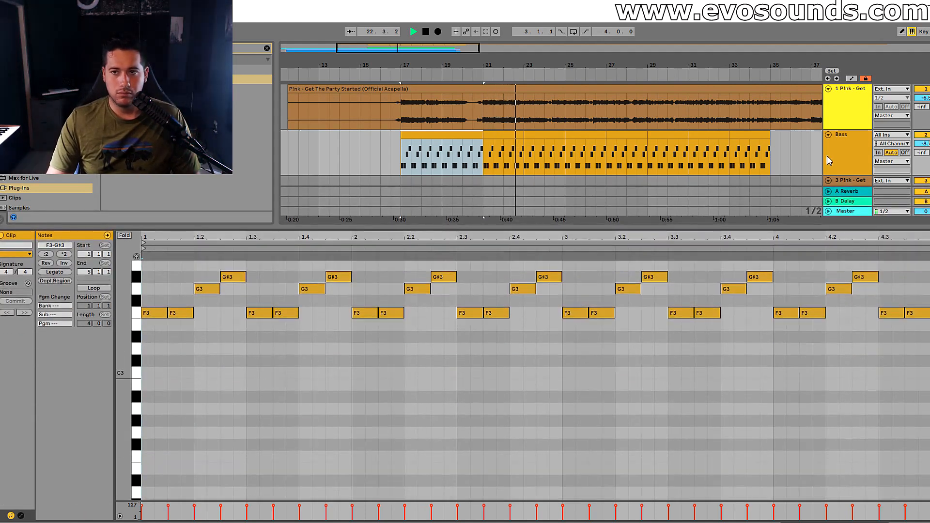
# Shorten all notes in the consolidated Bass clip slightly so small gaps separate them.
pyautogui.click(830, 154)
pyautogui.press('space')
pyautogui.doubleClick(430, 137)
pyautogui.moveTo(157, 366); pyautogui.dragTo(816, 271)
pyautogui.moveTo(155, 335); pyautogui.dragTo(211, 322)
pyautogui.hotkey('ctrl', 'a')
pyautogui.scroll(2, 349, 334)
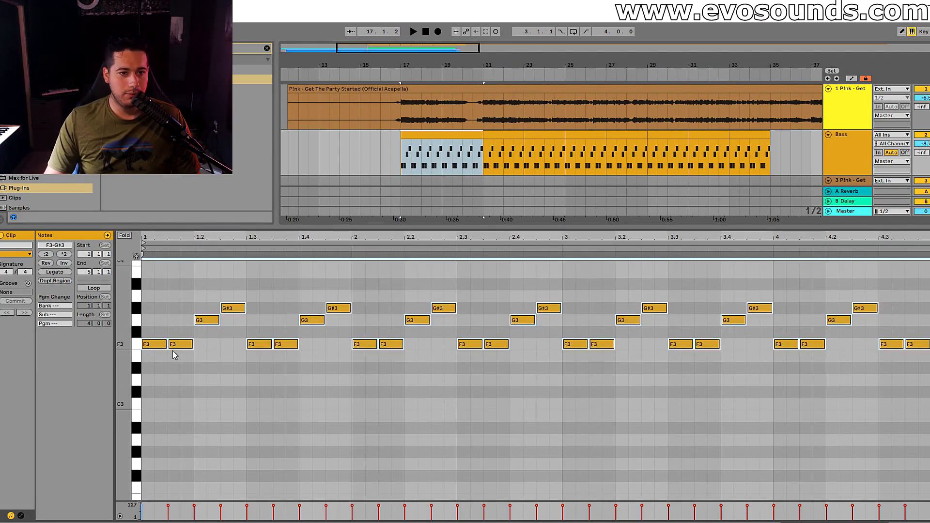
pyautogui.click(165, 347)
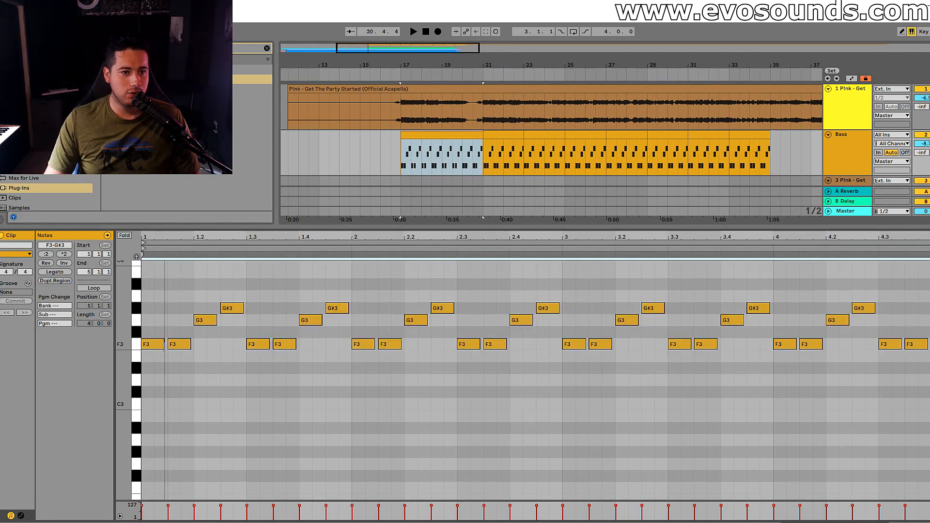
# Browse the MPC swing and funker grooves for the Bass clip, select an MPC 16 Swing groove and commit it.
pyautogui.click(27, 283)
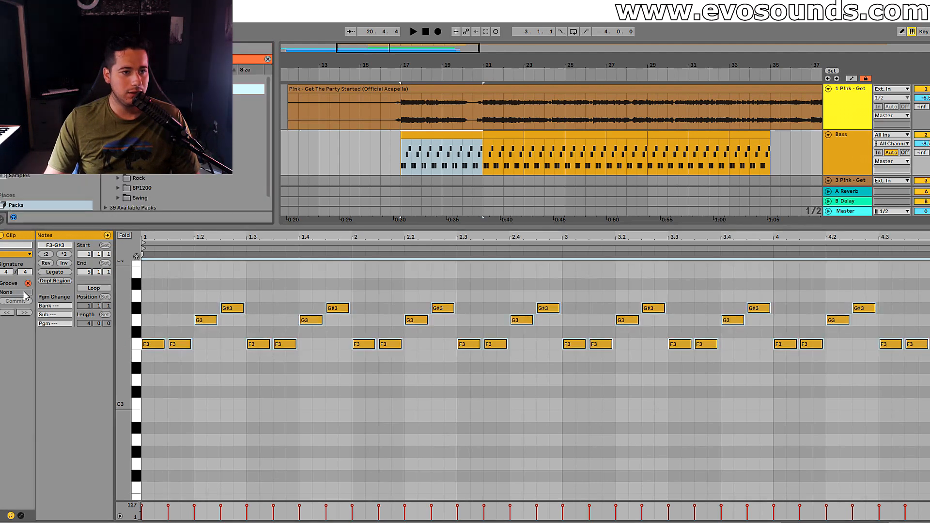
pyautogui.click(118, 138)
pyautogui.scroll(-3, 147, 178)
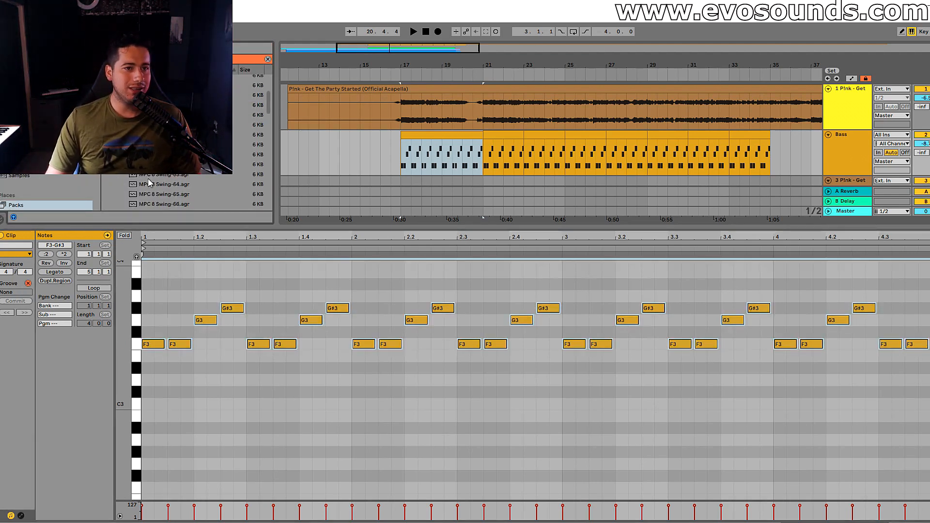
pyautogui.scroll(-5, 175, 186)
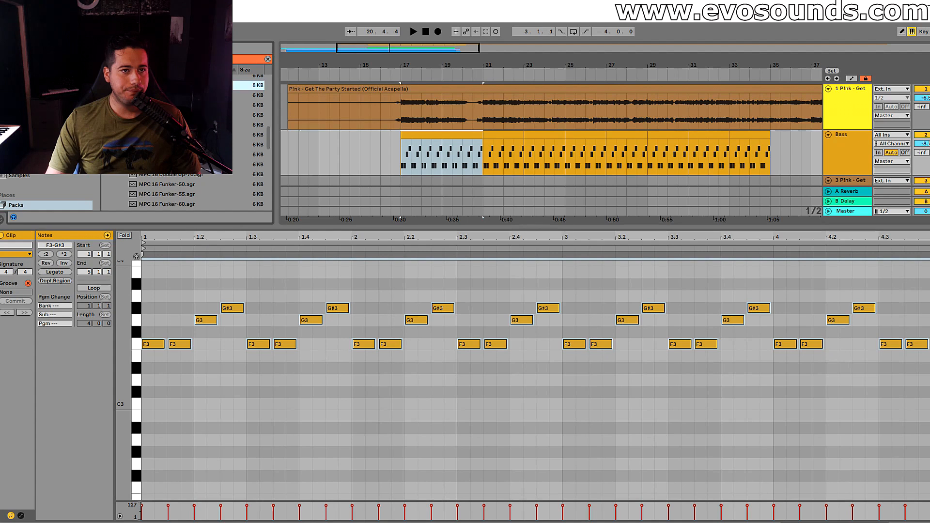
pyautogui.click(167, 187)
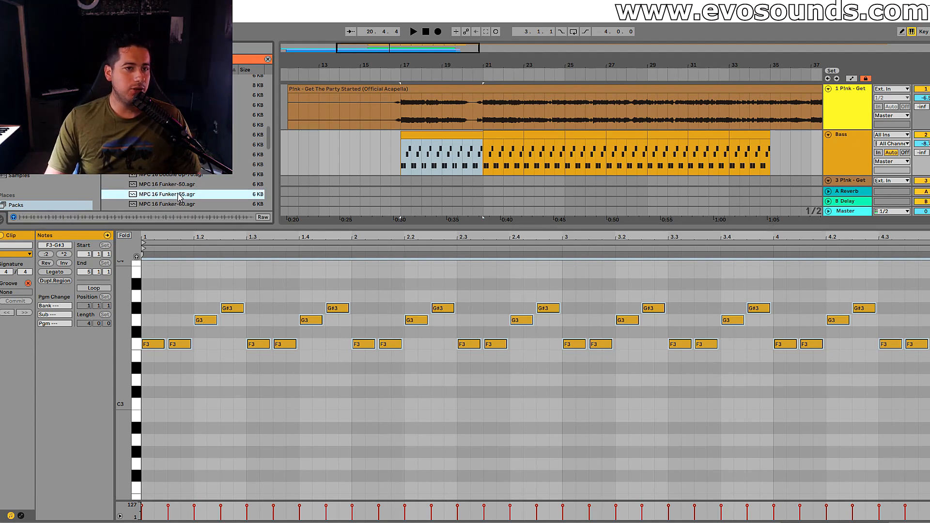
pyautogui.scroll(-3, 174, 196)
pyautogui.moveTo(241, 227); pyautogui.dragTo(237, 283)
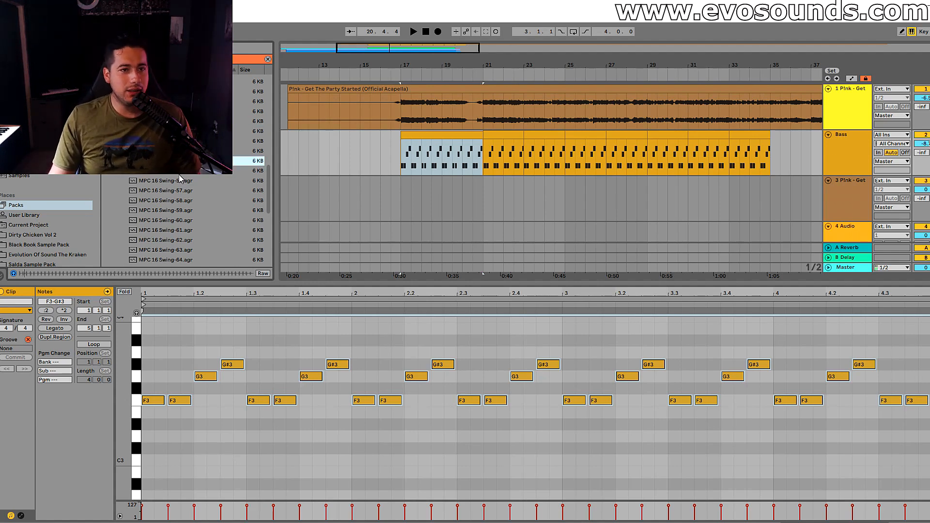
pyautogui.click(15, 357)
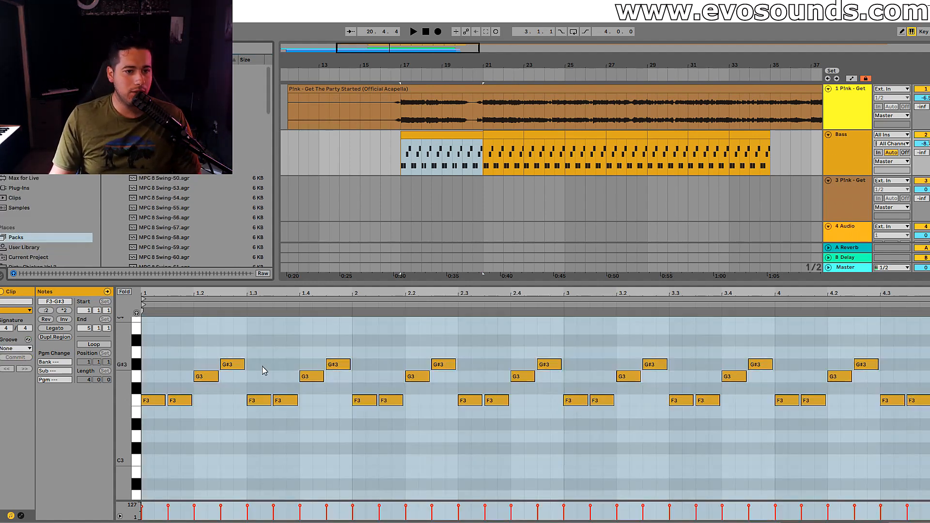
# Raise the second F3 after beat 4.3 to G#3, repitch the clip's last note to F#3, and play it back.
pyautogui.press('space')
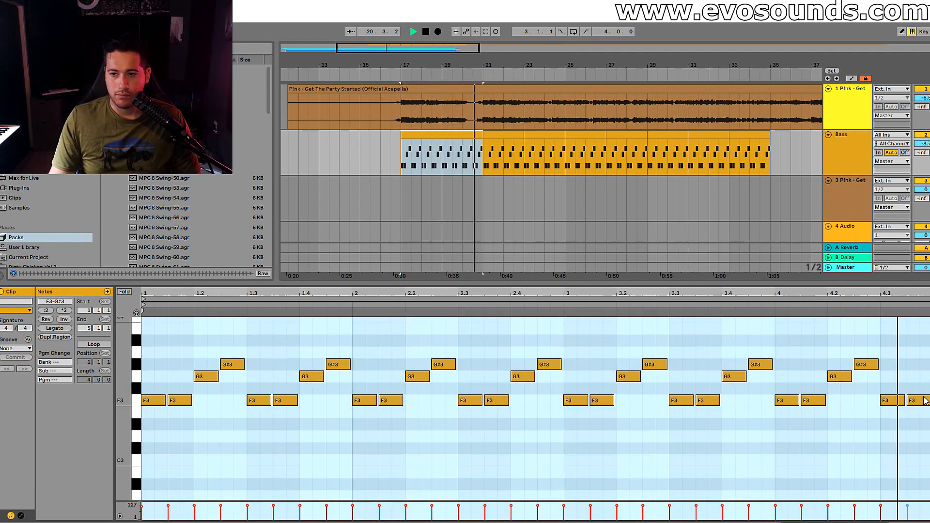
pyautogui.press('space')
pyautogui.moveTo(924, 400); pyautogui.dragTo(924, 369)
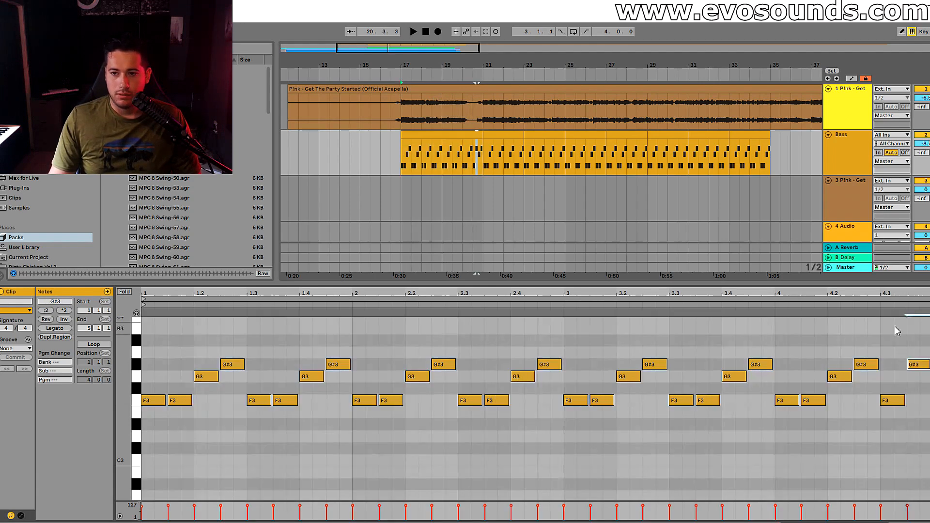
pyautogui.press('space')
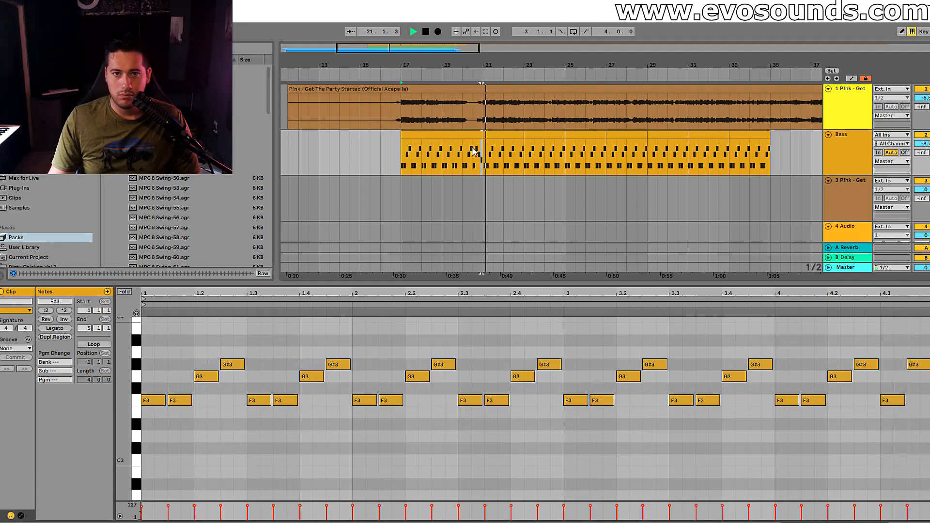
# Duplicate the edited four-bar Bass clip four times so the bassline runs to bar 37.
pyautogui.hotkey('ctrl', 'd')
pyautogui.hotkey('ctrl', 'd')
pyautogui.hotkey('ctrl', 'd')
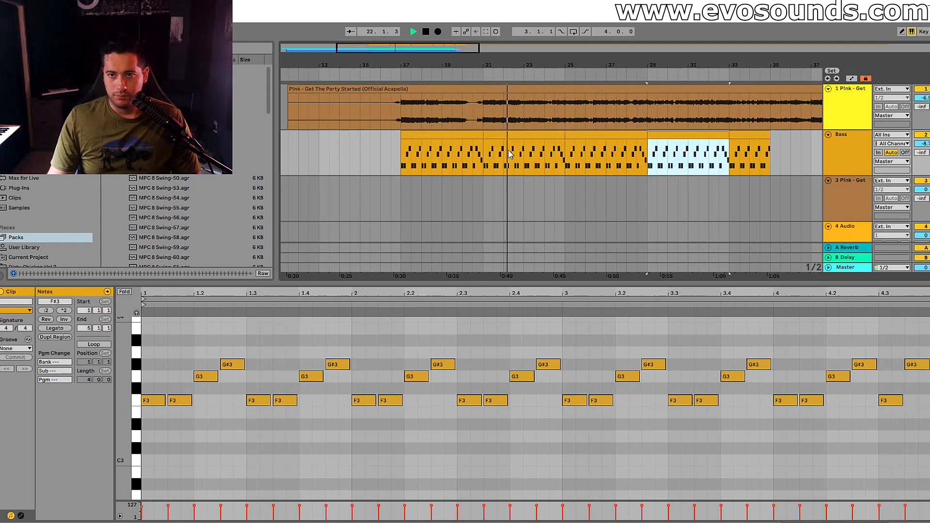
pyautogui.hotkey('ctrl', 'd')
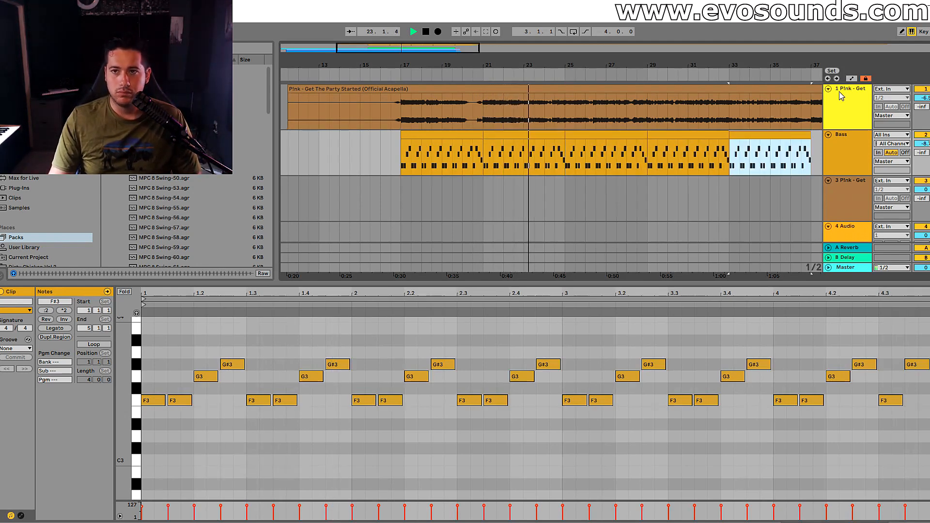
# Search the browser for "eq" and add an EQ Eight to the P!nk acapella track.
pyautogui.doubleClick(841, 96)
pyautogui.click(24, 158)
pyautogui.hotkey('ctrl', 'f')
pyautogui.write('eq')
pyautogui.press('Return')
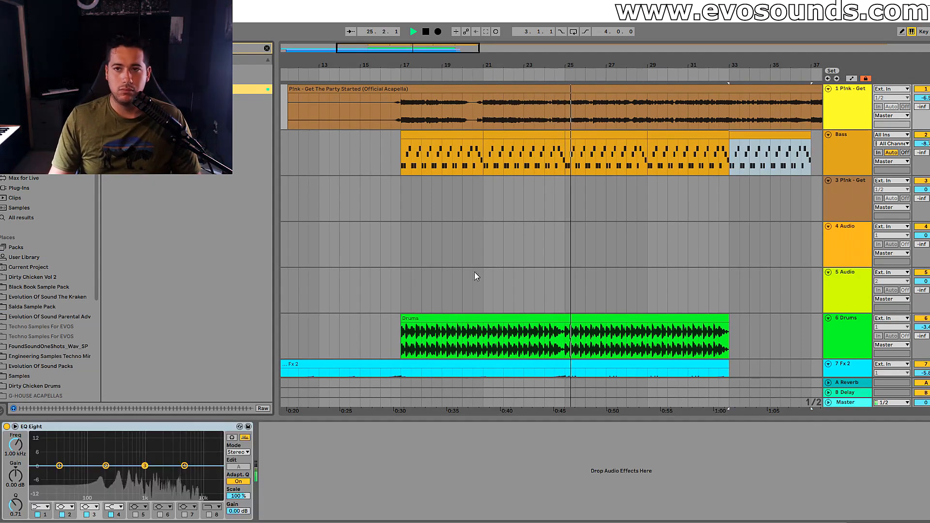
# Set EQ Eight band 2 to a low cut slightly above 200 Hz and enable band 8 as a high cut at 8.61 kHz.
pyautogui.click(65, 506)
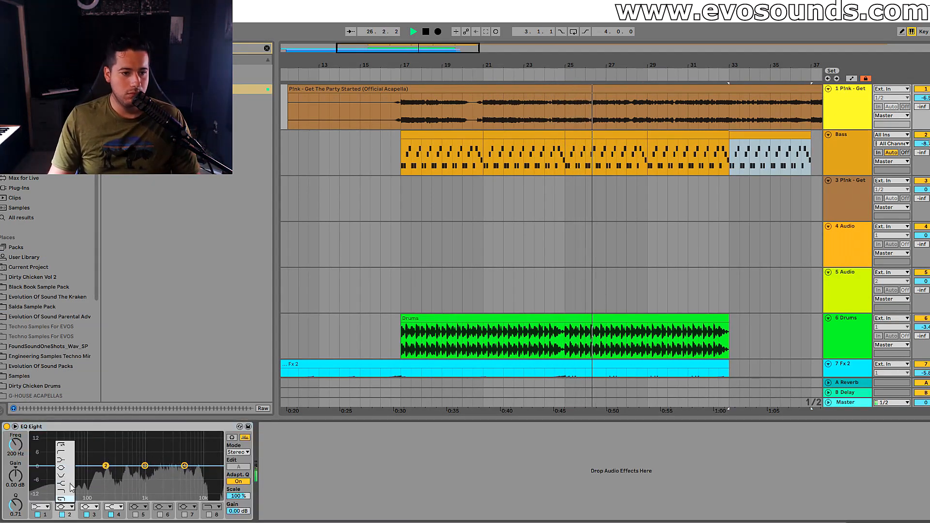
pyautogui.click(62, 452)
pyautogui.moveTo(106, 472); pyautogui.dragTo(110, 474)
pyautogui.click(210, 515)
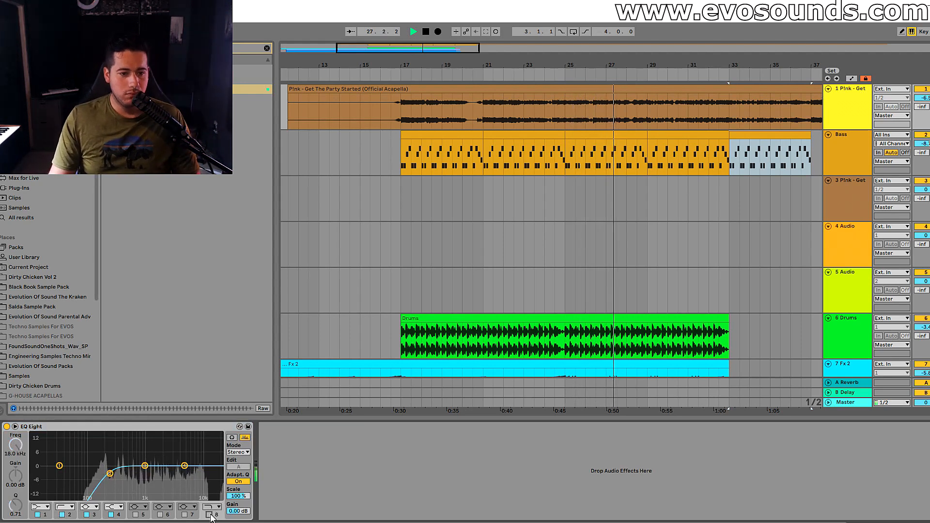
pyautogui.moveTo(216, 473); pyautogui.dragTo(197, 474)
pyautogui.press('space')
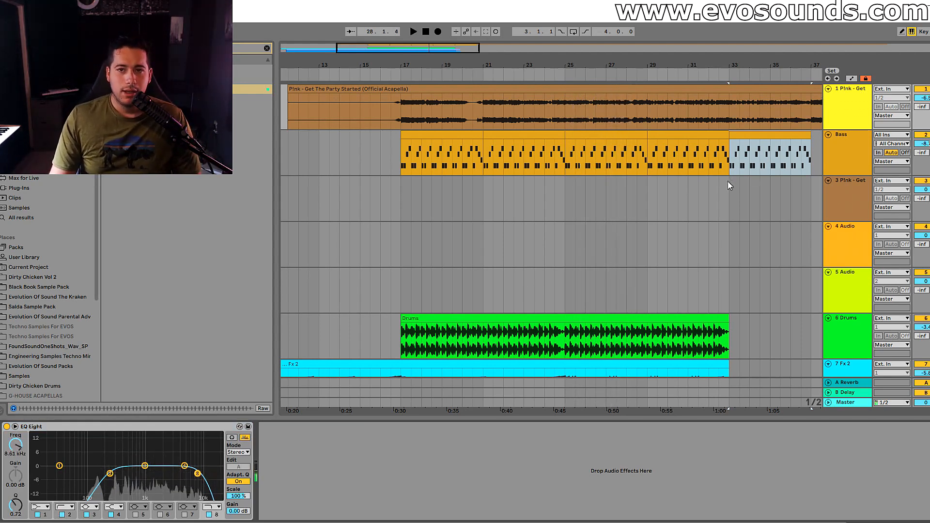
# Raise the acapella track's volume, keep its EQ Eight in view and clear the browser search.
pyautogui.moveTo(922, 98); pyautogui.dragTo(922, 90)
pyautogui.doubleClick(851, 100)
pyautogui.click(267, 49)
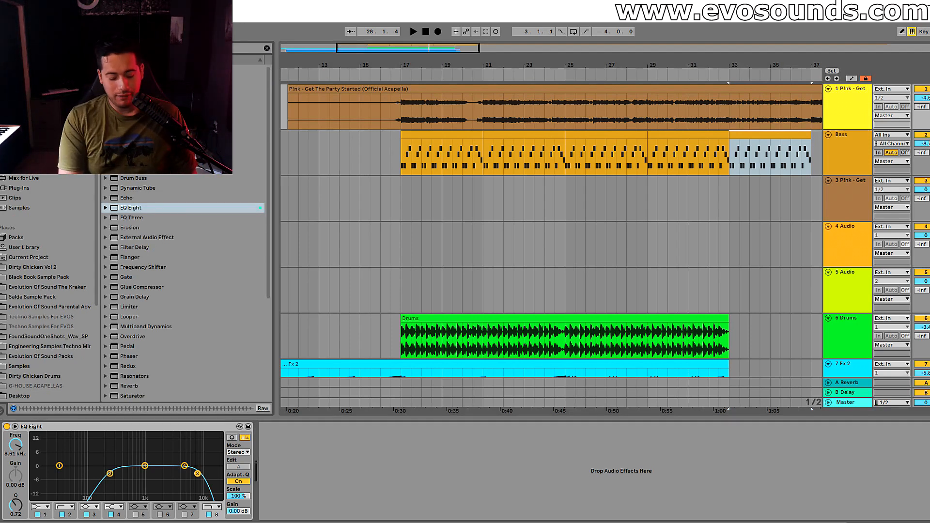
# Search the plug-ins for the CLA effects and add CLA Vocals Stereo to the P!nk acapella track.
pyautogui.hotkey('ctrl', 'f')
pyautogui.write('serum')
pyautogui.click(42, 187)
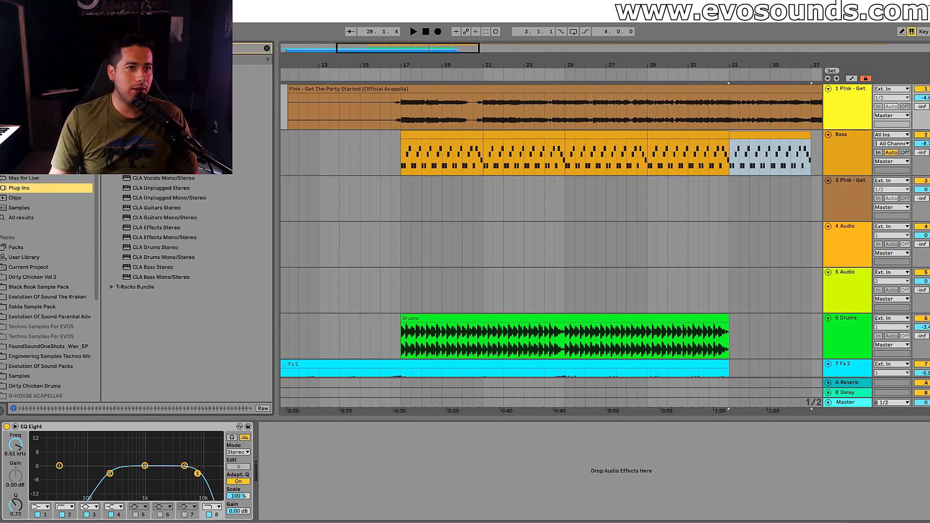
pyautogui.click(140, 172)
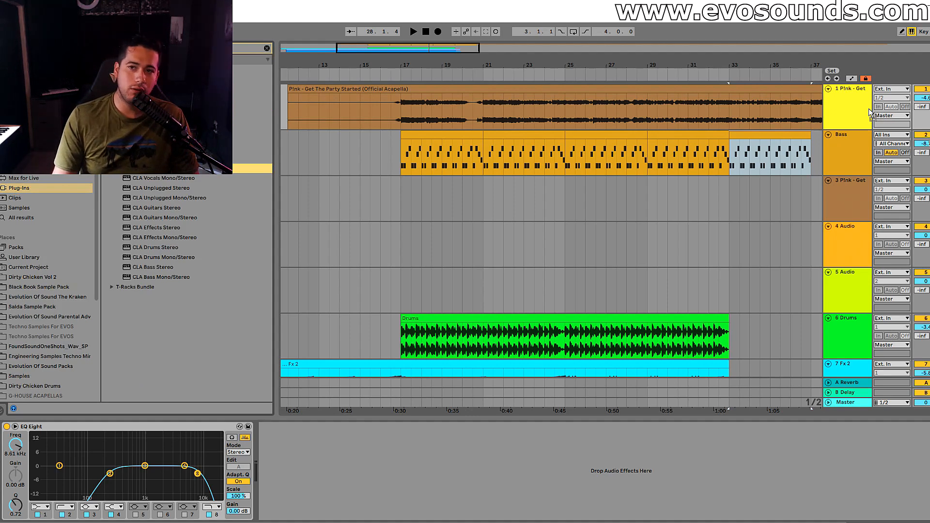
pyautogui.press('Return')
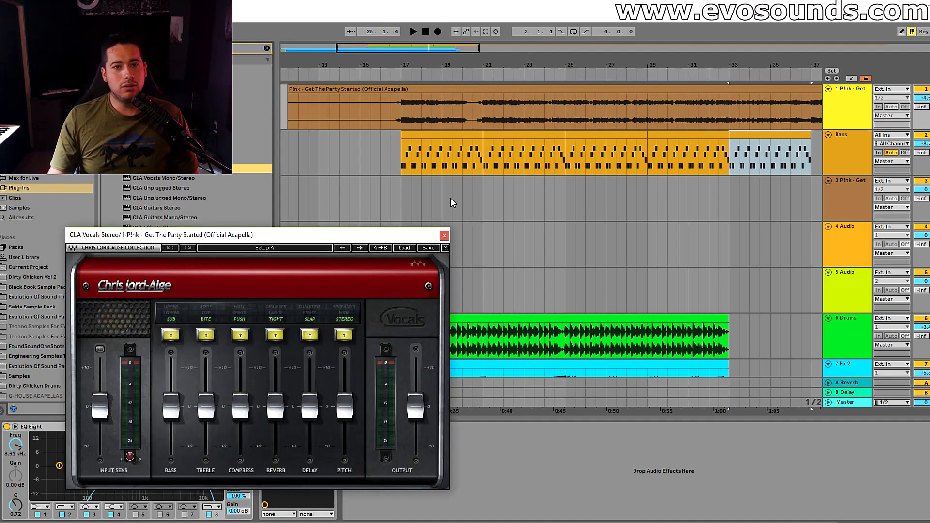
# Load the Spaceman factory preset in CLA Vocals and play the arrangement from bar 17.
pyautogui.click(426, 284)
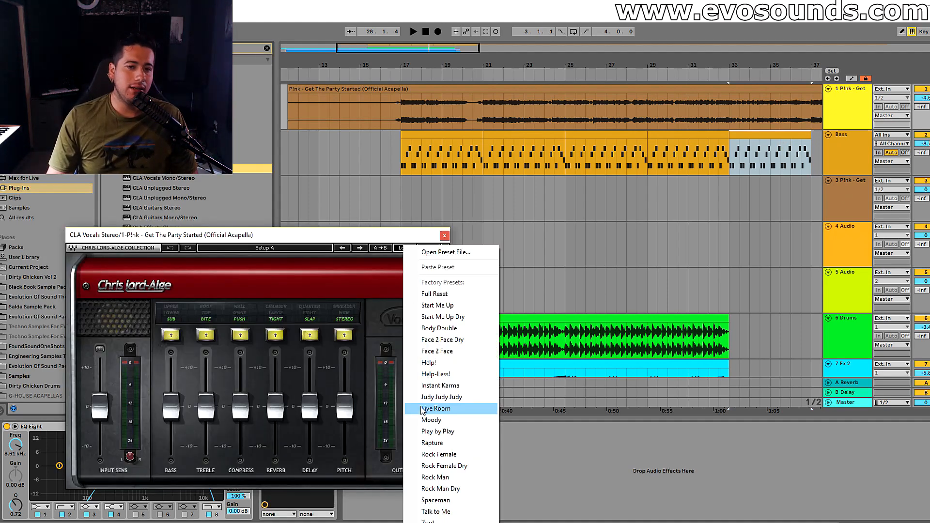
pyautogui.click(421, 500)
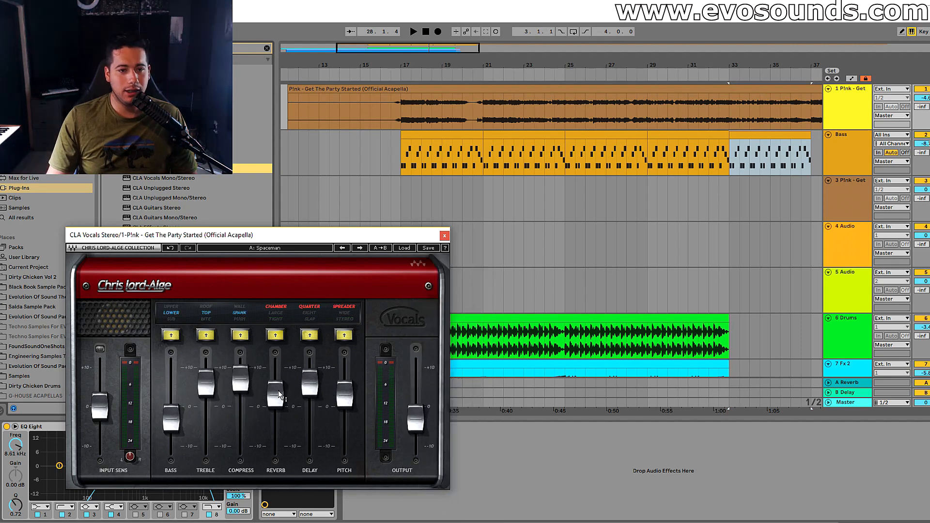
pyautogui.click(399, 117)
pyautogui.press('space')
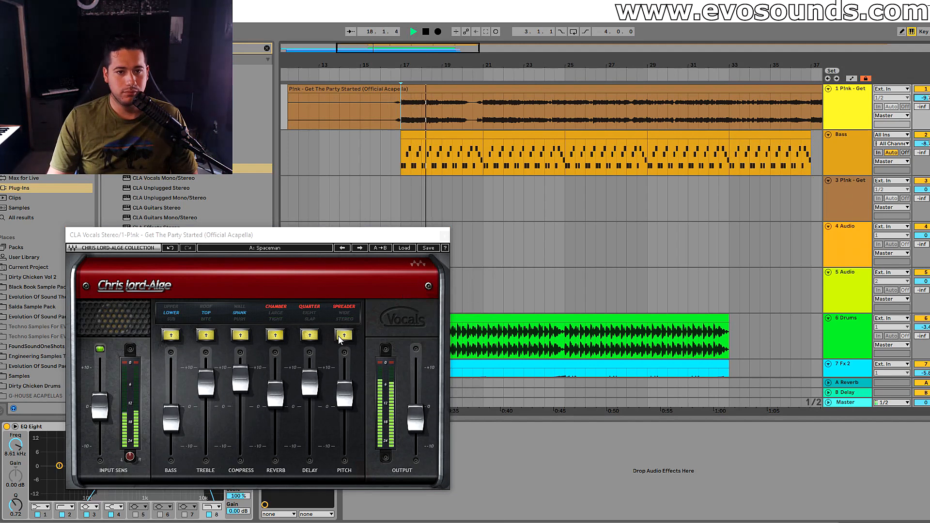
# In CLA Vocals, raise Bass, lower Treble and Compress, switch Reverb to Tight and move the plug-in window off the device chain.
pyautogui.moveTo(173, 425); pyautogui.dragTo(174, 419)
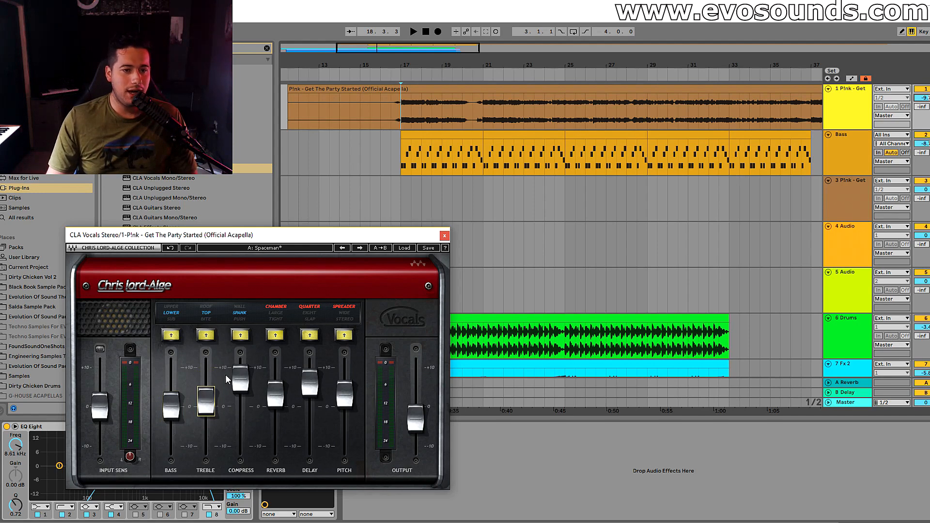
pyautogui.moveTo(240, 385); pyautogui.dragTo(250, 391)
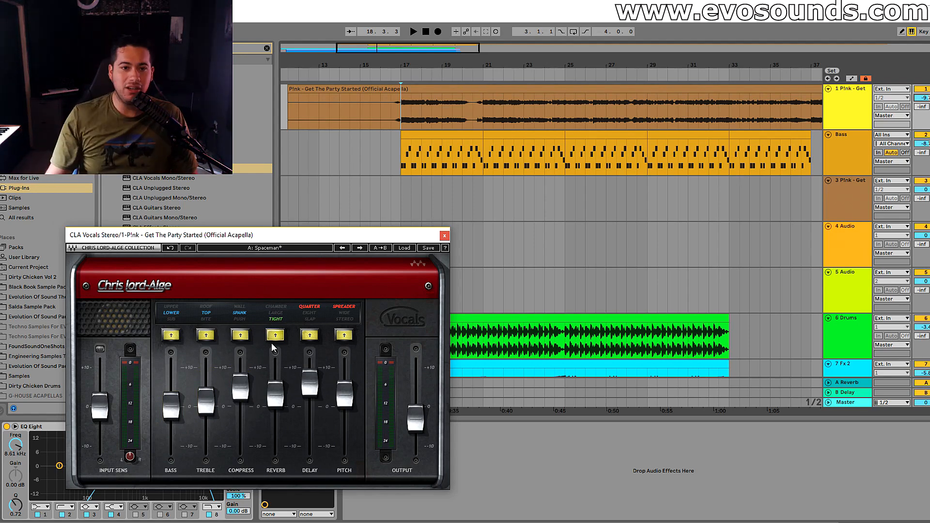
pyautogui.moveTo(329, 237); pyautogui.dragTo(591, 205)
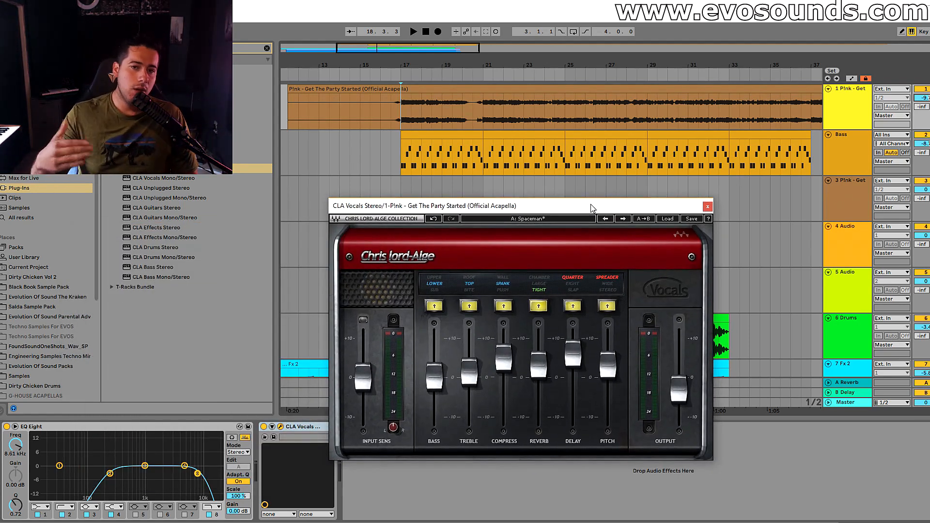
# Switch the CLA Vocals delay to Slap and lower its level, and turn down and disable Pitch during playback.
pyautogui.click(573, 306)
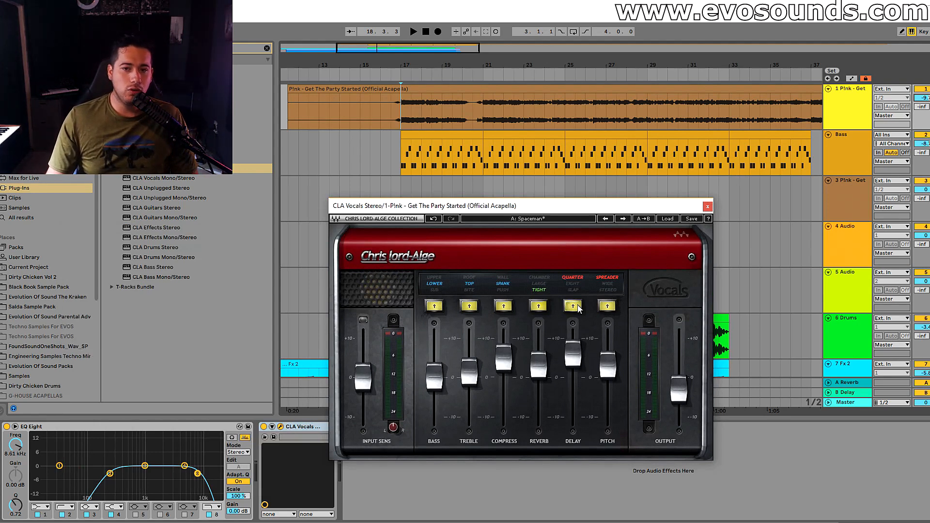
pyautogui.moveTo(573, 353); pyautogui.dragTo(573, 367)
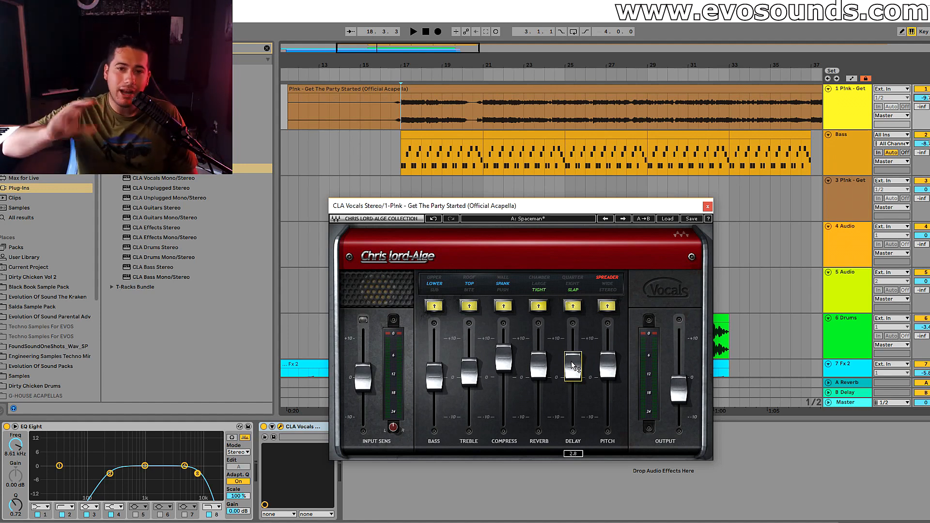
pyautogui.press('space')
pyautogui.moveTo(571, 361); pyautogui.dragTo(608, 387)
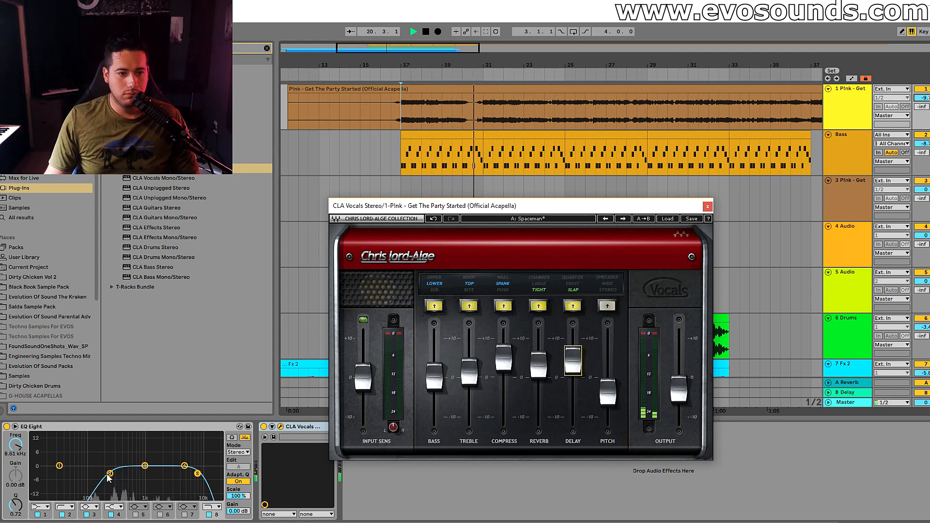
# Lower EQ Eight's low cut, set its high cut to 19.8 kHz, and in CLA Vocals raise Bass, Compress, Reverb and Delay and lower Treble.
pyautogui.moveTo(108, 476); pyautogui.dragTo(103, 474)
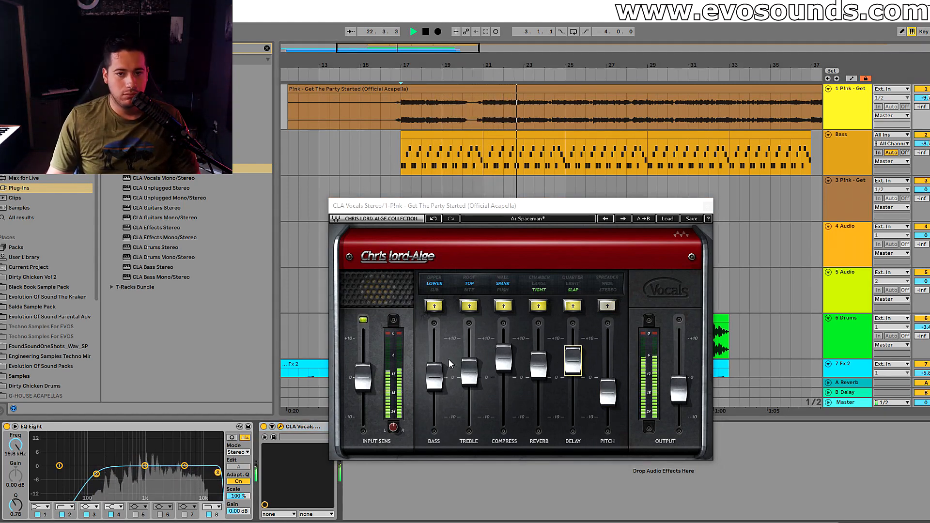
pyautogui.moveTo(434, 379); pyautogui.dragTo(434, 359)
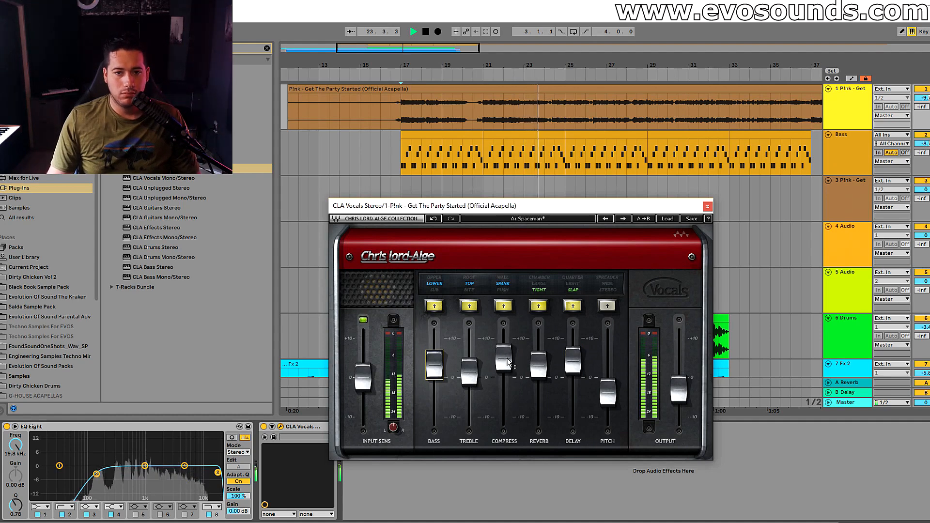
pyautogui.moveTo(508, 362); pyautogui.dragTo(508, 358)
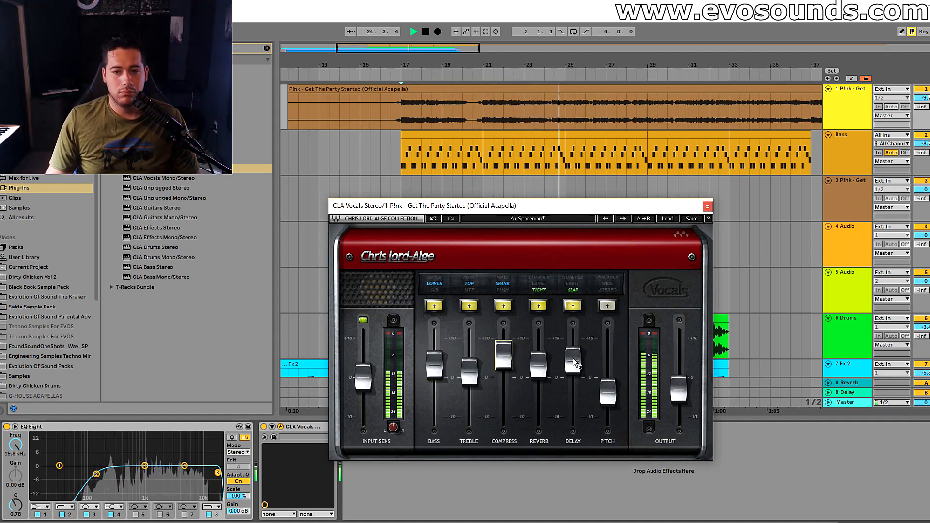
pyautogui.moveTo(573, 353); pyautogui.dragTo(538, 361)
pyautogui.moveTo(469, 369); pyautogui.dragTo(469, 379)
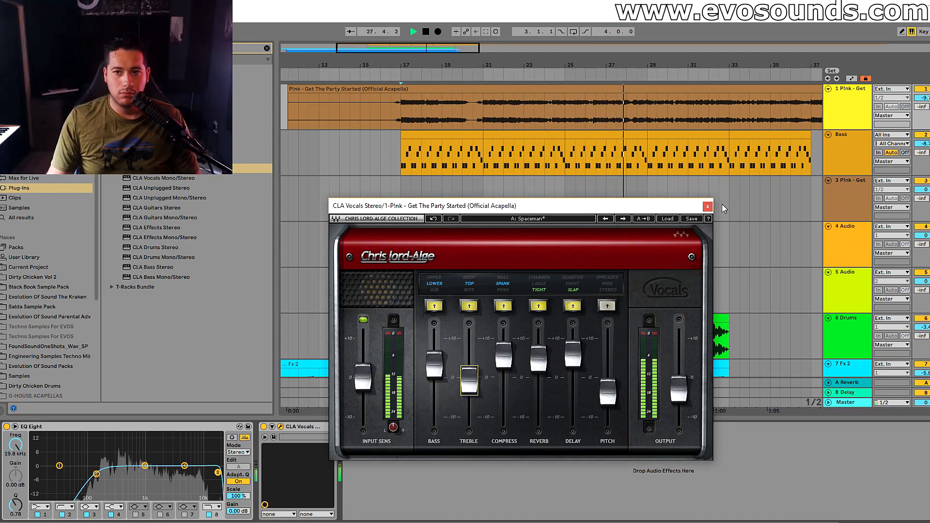
pyautogui.click(707, 205)
pyautogui.press('space')
# Find LFOTool_x64 in the browser and add it after CLA Vocals on the acapella track.
pyautogui.click(266, 48)
pyautogui.click(266, 49)
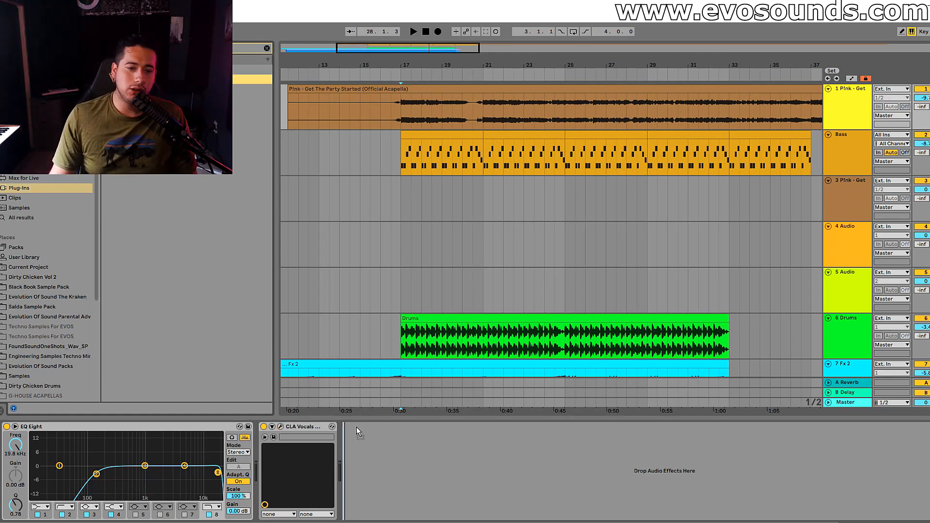
pyautogui.moveTo(356, 428); pyautogui.dragTo(356, 427)
pyautogui.click(440, 365)
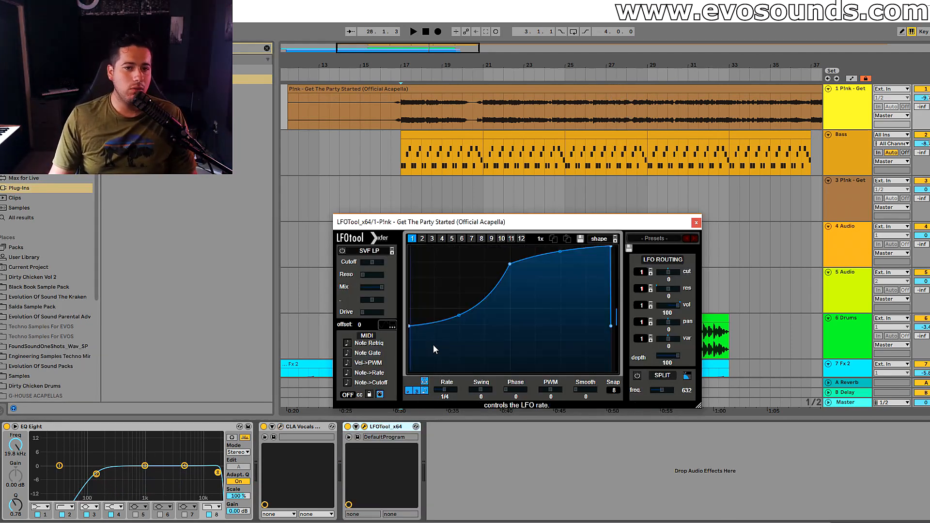
# Reshape the LFOTool volume curve to start partway up, reach full level mid-cycle and drop just before the end, while listening.
pyautogui.moveTo(511, 264); pyautogui.dragTo(510, 247)
pyautogui.press('space')
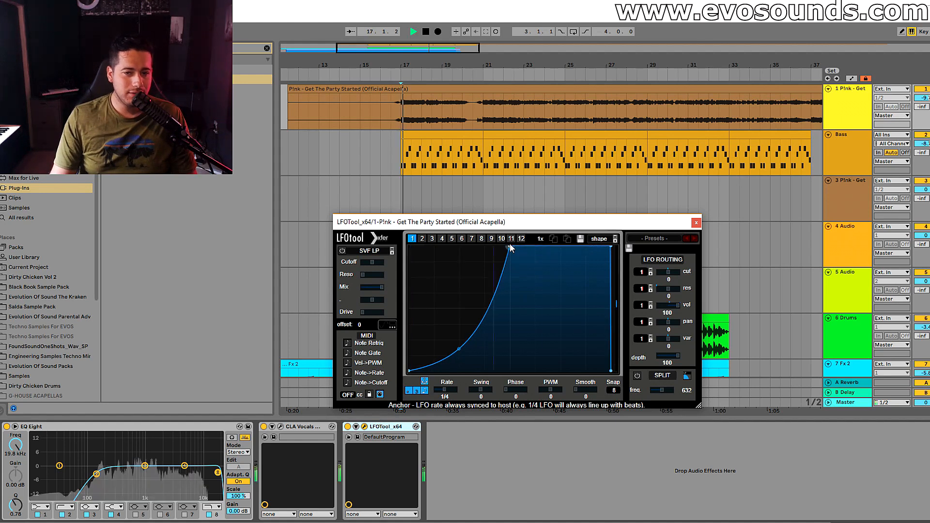
pyautogui.moveTo(610, 247); pyautogui.dragTo(605, 247)
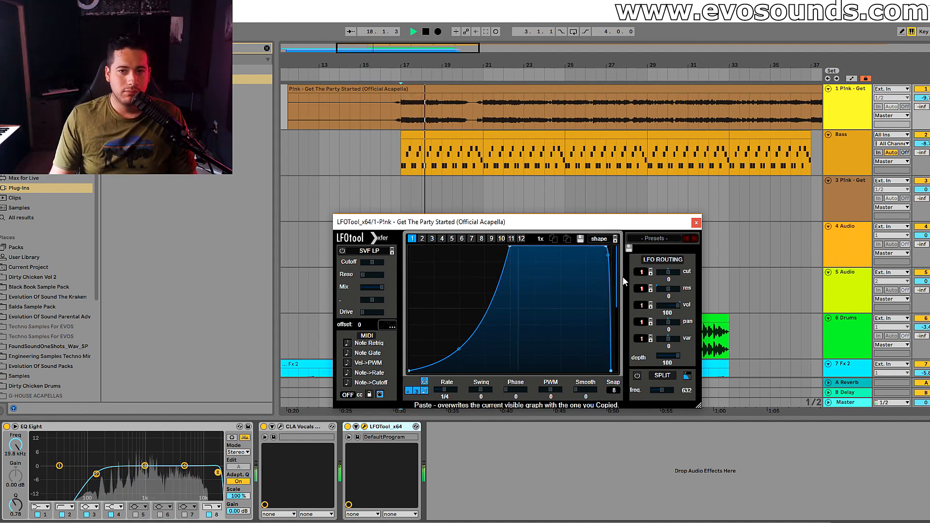
pyautogui.moveTo(411, 370); pyautogui.dragTo(413, 328)
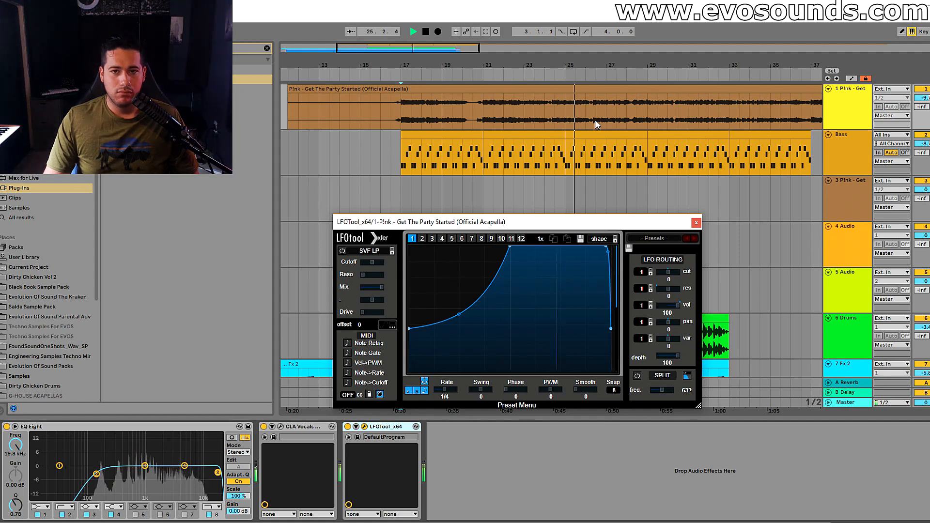
# Enable band 8 of the Bass track's EQ Eight as a high cut at 261 Hz and close the LFOTool window.
pyautogui.moveTo(478, 51); pyautogui.dragTo(479, 50)
pyautogui.doubleClick(836, 138)
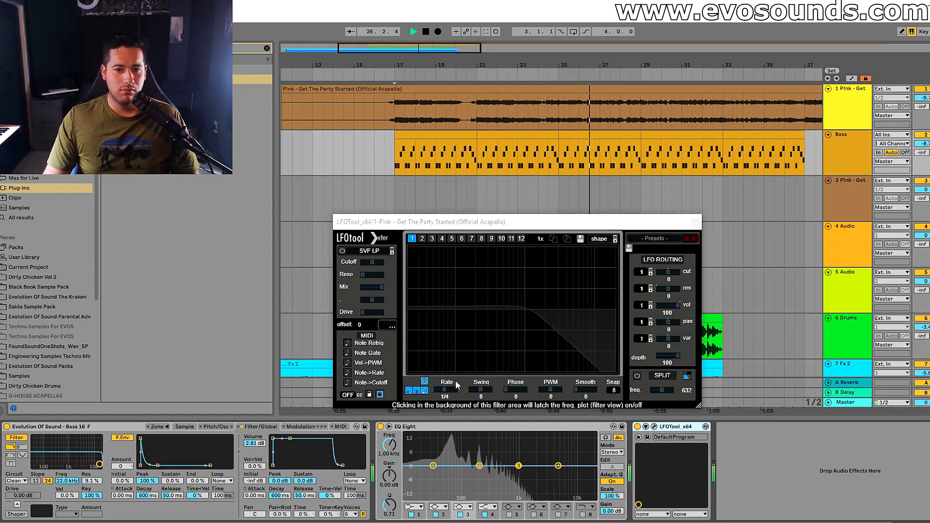
pyautogui.click(590, 515)
pyautogui.moveTo(590, 473); pyautogui.dragTo(485, 475)
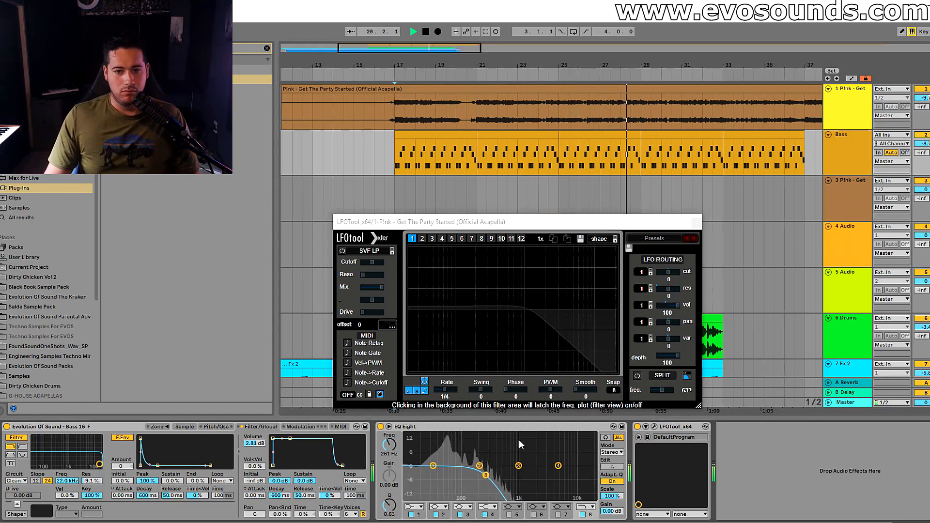
pyautogui.click(696, 223)
# Reopen CLA Vocals on the acapella track and lower its Reverb fader to about -1.2.
pyautogui.click(838, 96)
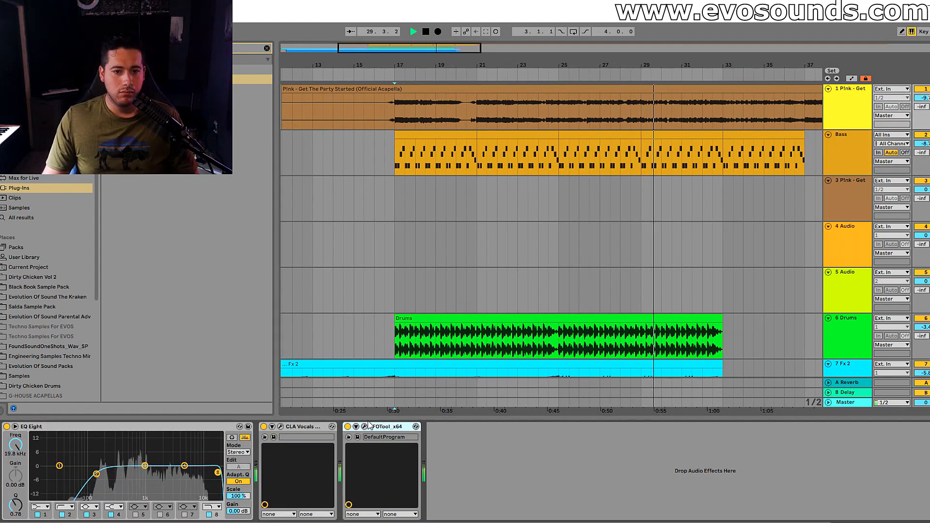
pyautogui.click(279, 428)
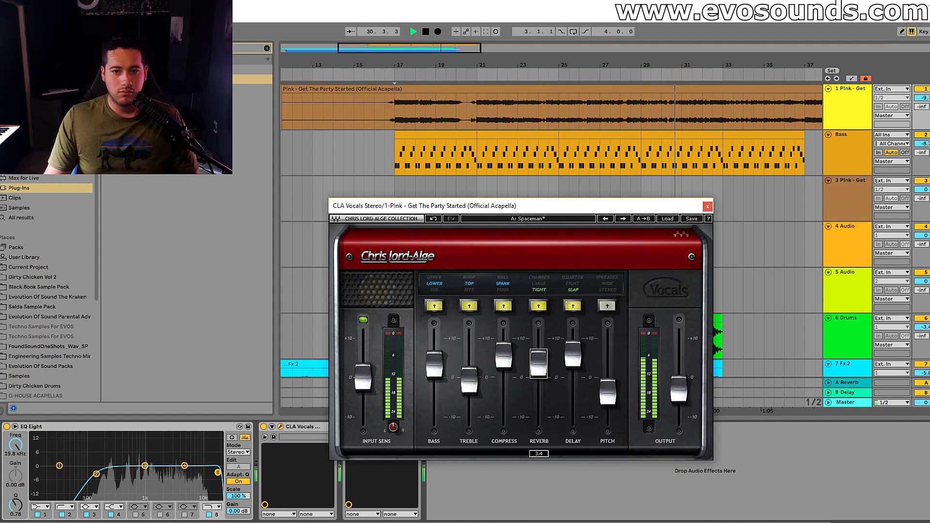
pyautogui.moveTo(539, 377)
pyautogui.mouseDown()
pyautogui.moveTo(540, 351)
pyautogui.moveTo(541, 363)
pyautogui.mouseUp()
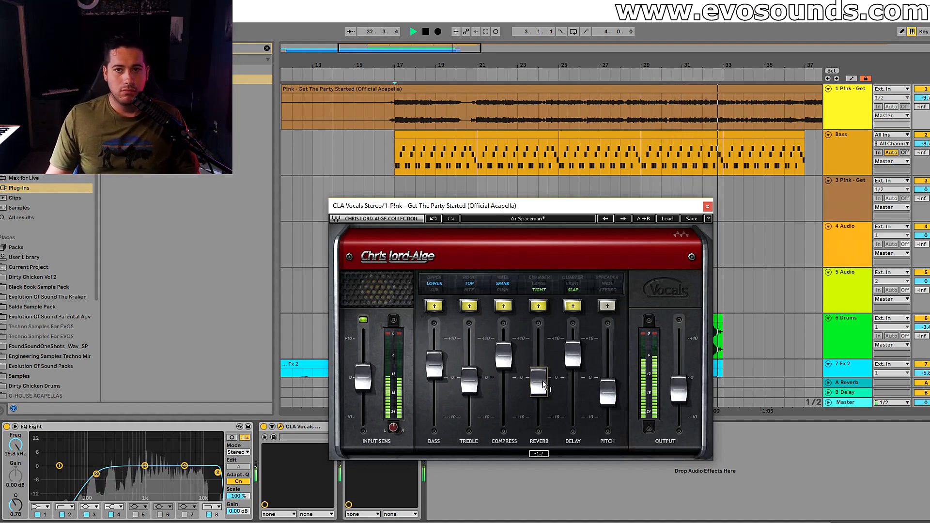
pyautogui.click(707, 206)
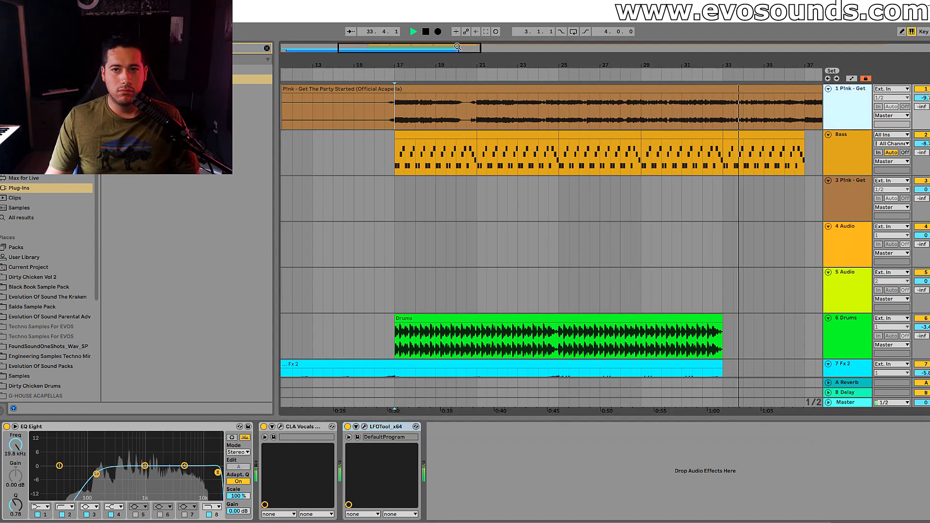
# Shorten the last Bass clip so the bassline ends at bar 36, and stop playback.
pyautogui.click(551, 135)
pyautogui.hotkey('ctrl', 'd')
pyautogui.moveTo(489, 51); pyautogui.dragTo(502, 67)
pyautogui.press('Delete')
pyautogui.moveTo(588, 136); pyautogui.dragTo(576, 137)
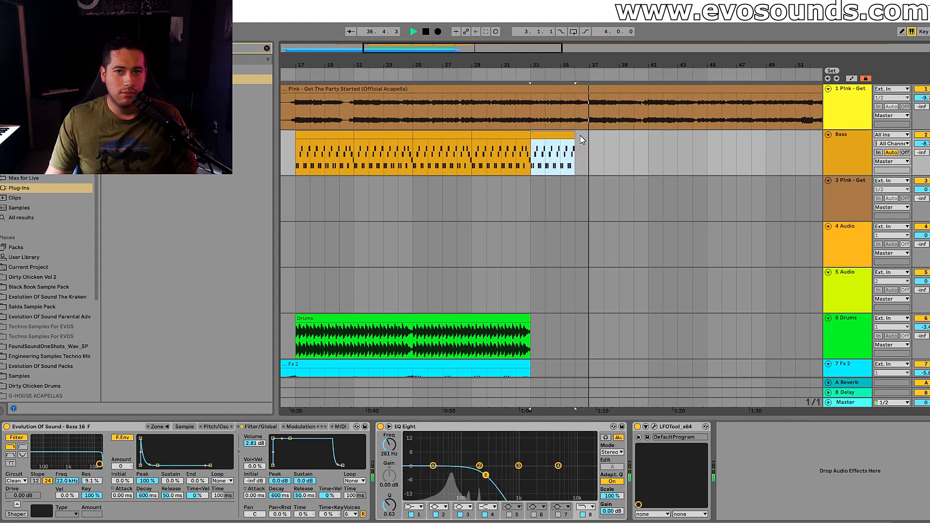
pyautogui.press('space')
# Copy bars 17 to 33 of the Drums, Fx 2, Fx and AtmosSynth tracks and paste them at bar 37.
pyautogui.moveTo(502, 62); pyautogui.dragTo(525, 57)
pyautogui.scroll(-3, 418, 208)
pyautogui.moveTo(352, 230); pyautogui.dragTo(552, 386)
pyautogui.scroll(5, 627, 208)
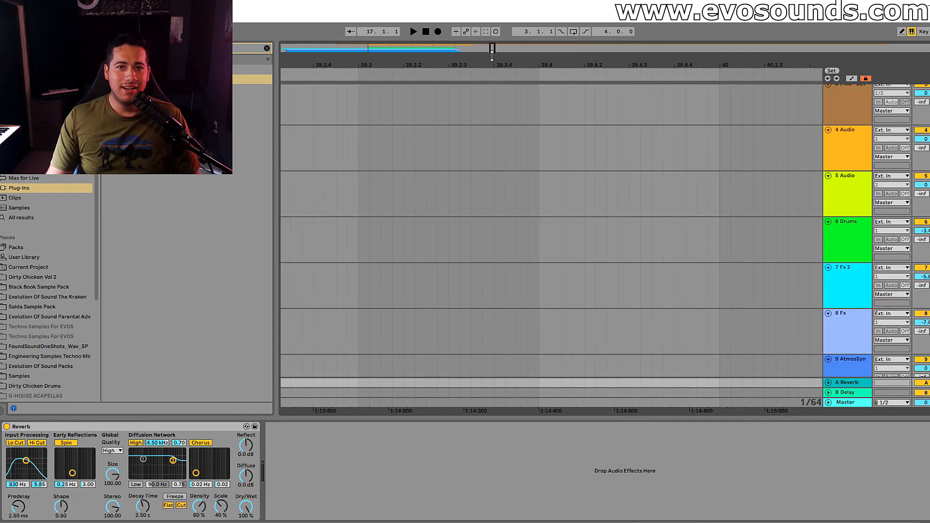
pyautogui.moveTo(492, 50); pyautogui.dragTo(431, 53)
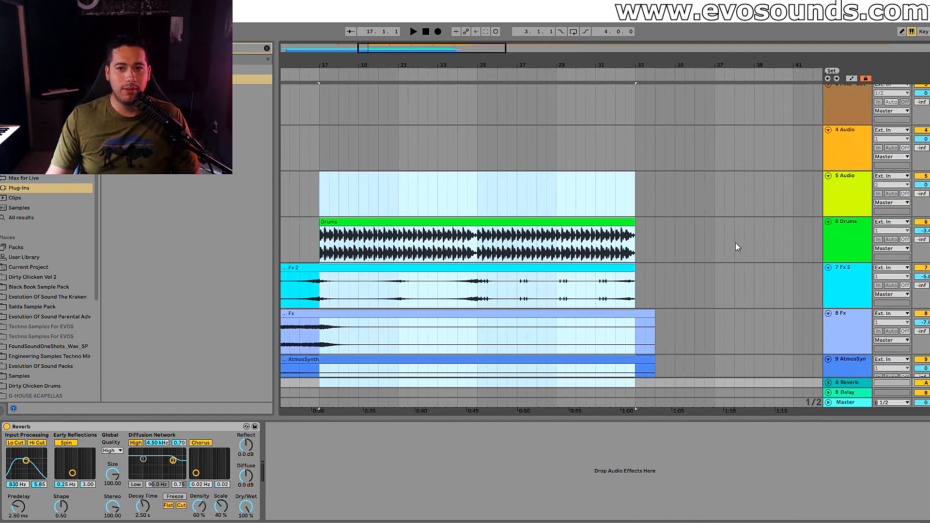
pyautogui.click(716, 224)
pyautogui.hotkey('ctrl', 'v')
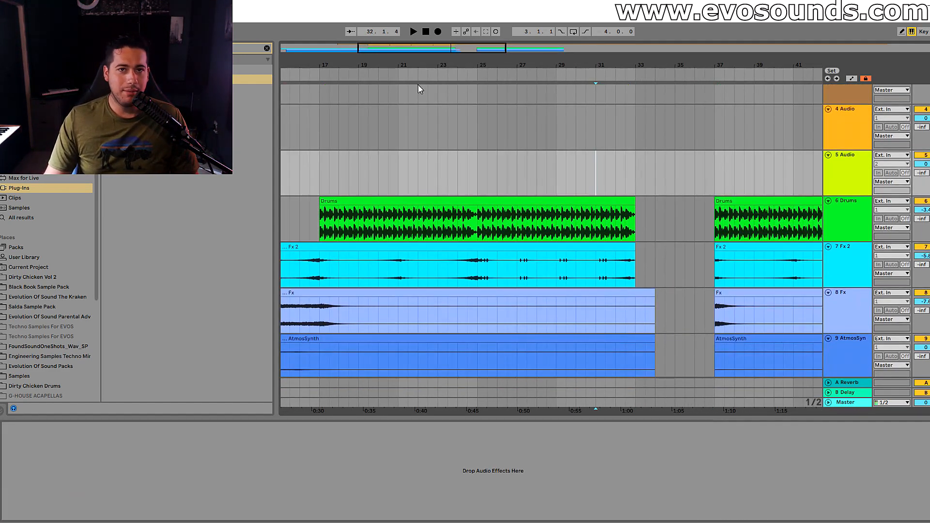
# Extend the start of the first Drums clip back to bar 1.
pyautogui.moveTo(443, 48); pyautogui.dragTo(435, 33)
pyautogui.moveTo(436, 215); pyautogui.dragTo(261, 196)
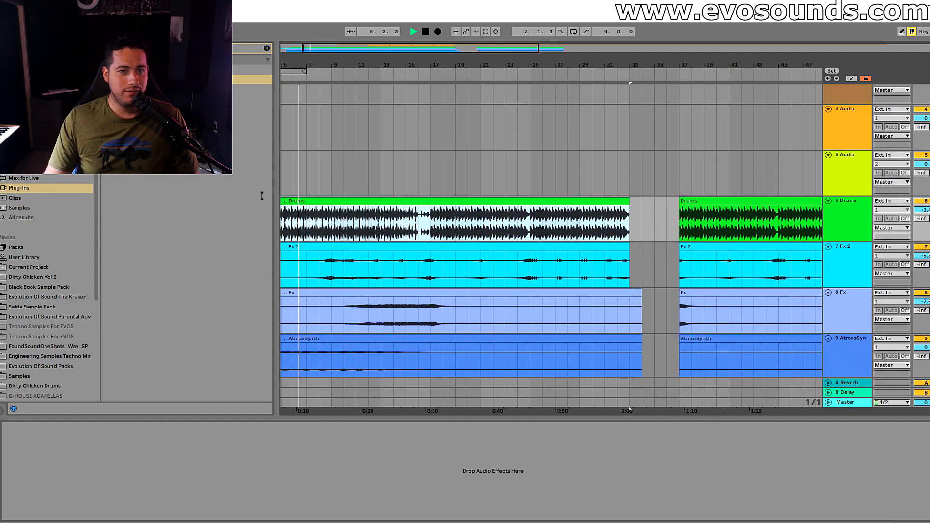
pyautogui.moveTo(386, 66); pyautogui.dragTo(542, 63)
pyautogui.moveTo(305, 201); pyautogui.dragTo(256, 204)
pyautogui.scroll(-3, 333, 193)
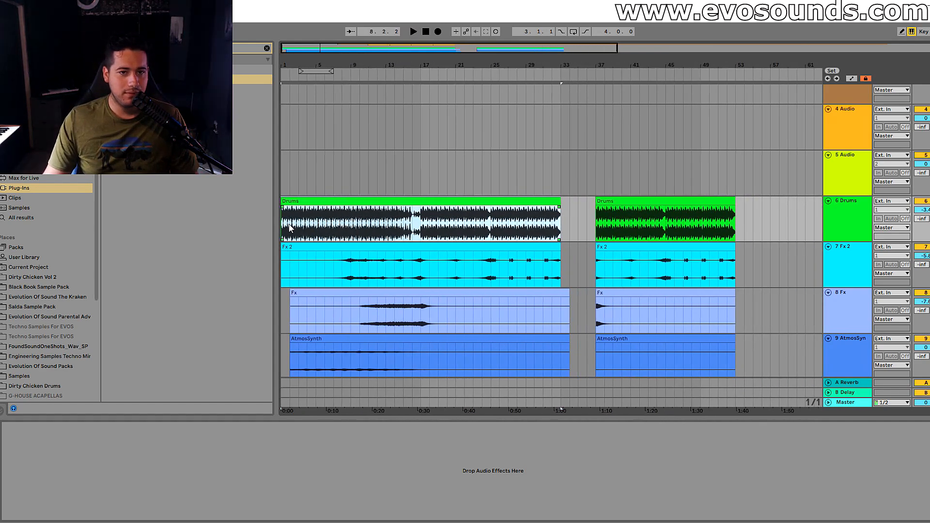
# Copy the first two bars of the Drums clip and paste them at bar 33.
pyautogui.moveTo(285, 223); pyautogui.dragTo(299, 216)
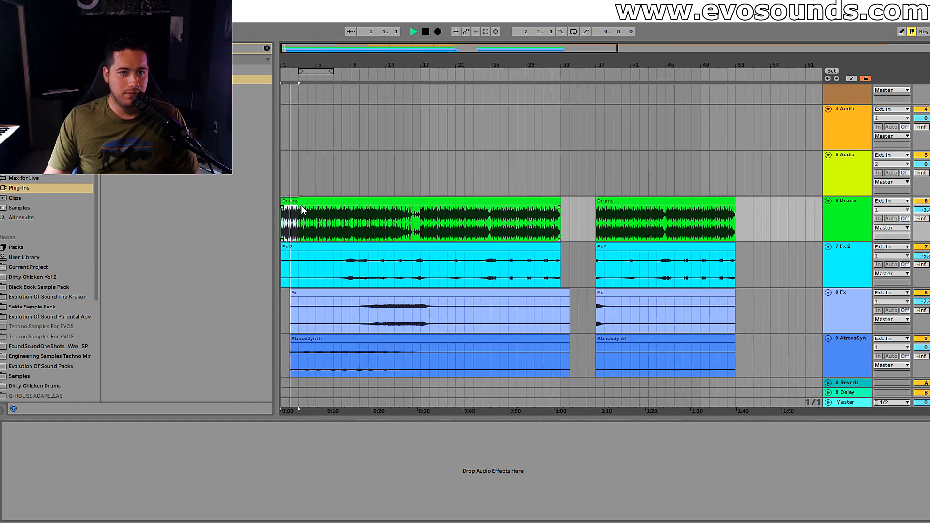
pyautogui.click(563, 216)
pyautogui.hotkey('ctrl', 'v')
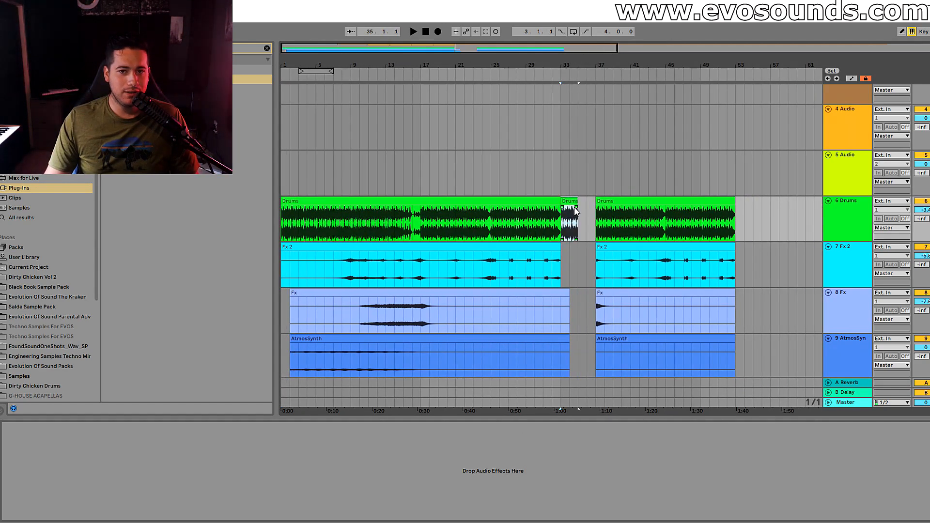
# Shorten the Drums copy at bar 33 to one bar, repeat it up to bar 37, and play from bar 33.
pyautogui.moveTo(572, 204); pyautogui.dragTo(569, 204)
pyautogui.click(561, 192)
pyautogui.press('space')
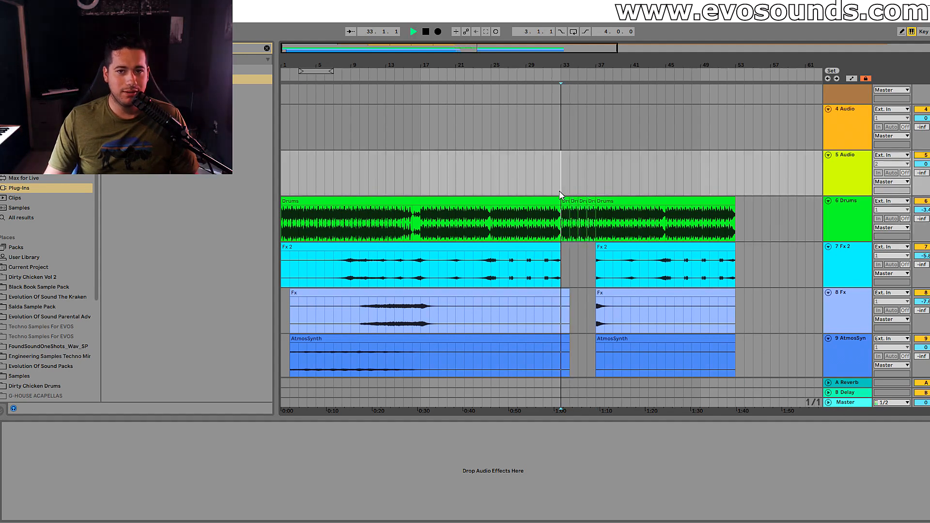
# Duplicate the last Bass clip at bar 33 and trim the copy so it ends at bar 36.
pyautogui.click(582, 201)
pyautogui.moveTo(524, 48); pyautogui.dragTo(523, 57)
pyautogui.scroll(3, 526, 136)
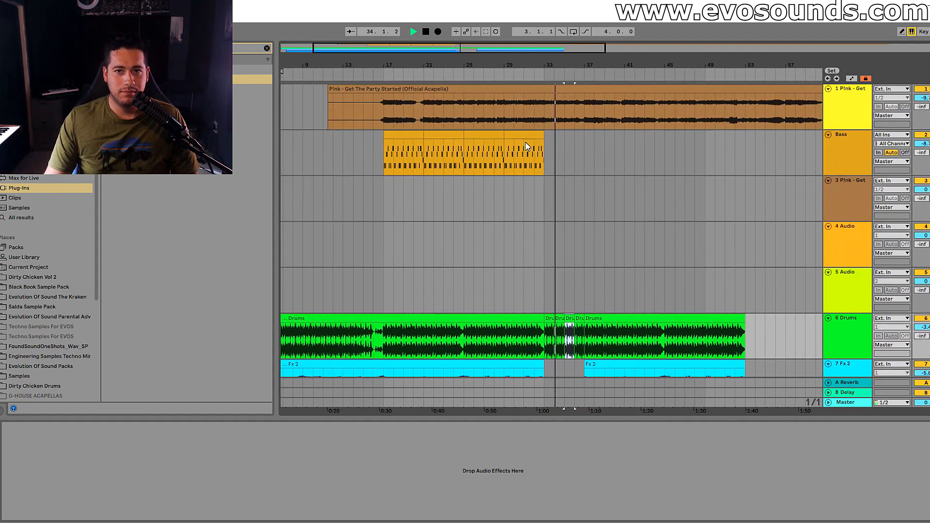
pyautogui.click(530, 136)
pyautogui.hotkey('ctrl', 'd')
pyautogui.moveTo(583, 136); pyautogui.dragTo(573, 136)
# Delete the one-bar Drums clip between bars 36 and 37 to leave a break, and stop playback.
pyautogui.click(581, 317)
pyautogui.press('Delete')
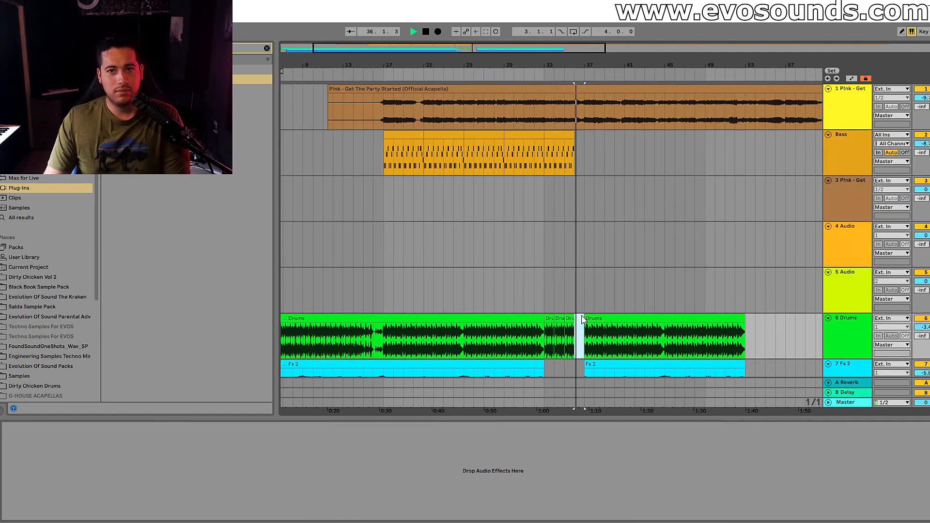
pyautogui.moveTo(520, 50); pyautogui.dragTo(521, 71)
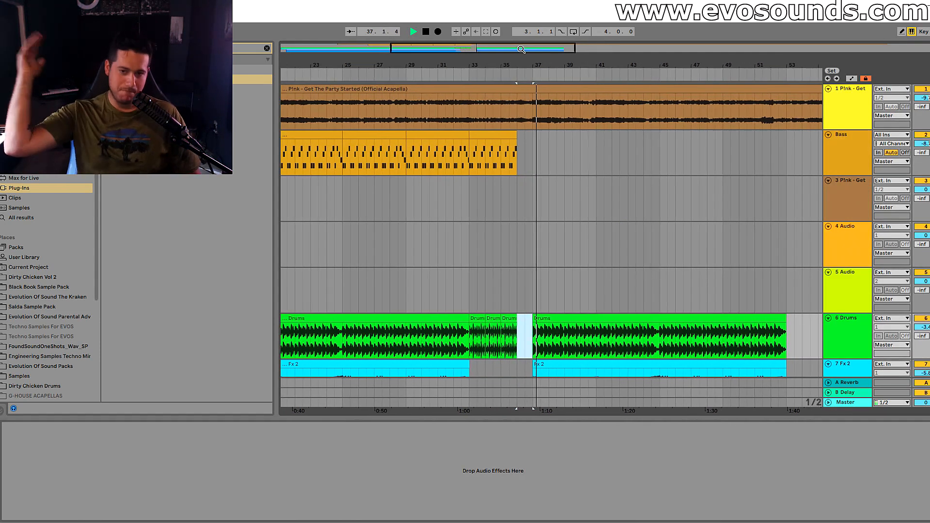
pyautogui.press('space')
# Copy a four-bar Bass clip, paste it at bar 37 and repeat it up to bar 53.
pyautogui.click(379, 135)
pyautogui.hotkey('ctrl', 'c')
pyautogui.click(533, 152)
pyautogui.hotkey('ctrl', 'v')
pyautogui.hotkey('ctrl', 'd')
pyautogui.hotkey('ctrl', 'd')
pyautogui.hotkey('ctrl', 'd')
pyautogui.hotkey('ctrl', 'd')
pyautogui.hotkey('ctrl', 'z')
# Play the arrangement from bar 36 to check how the bassline and drums return at bar 37.
pyautogui.click(404, 141)
pyautogui.click(386, 151)
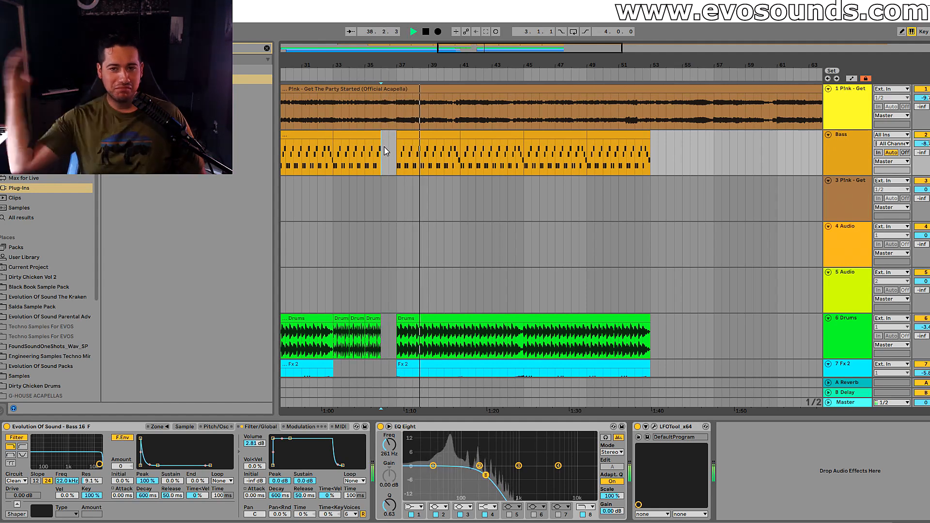
pyautogui.moveTo(386, 65); pyautogui.dragTo(446, 74)
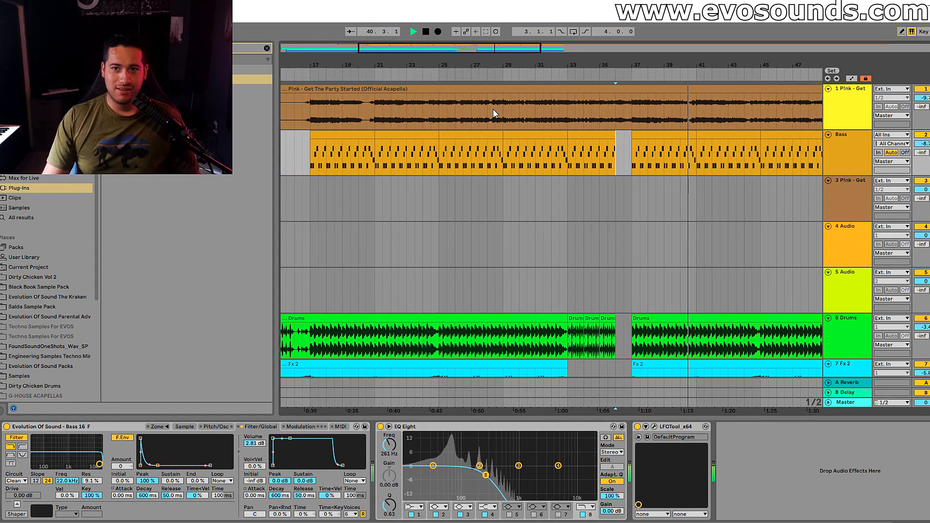
pyautogui.press('space')
# Delete the acapella from bar 41 onward and split the remaining clip at bar 36.
pyautogui.moveTo(708, 66); pyautogui.dragTo(582, 48)
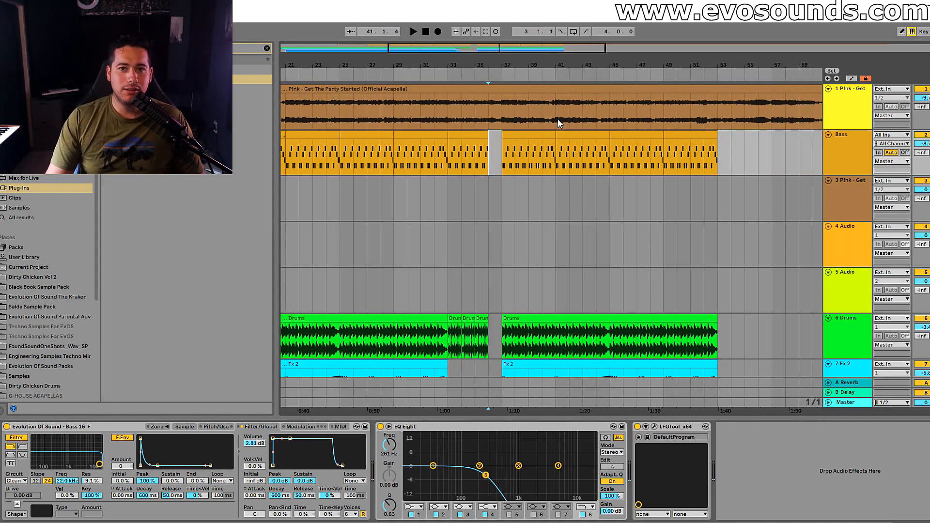
pyautogui.moveTo(558, 123); pyautogui.dragTo(825, 109)
pyautogui.press('Delete')
pyautogui.moveTo(558, 127); pyautogui.dragTo(489, 116)
pyautogui.hotkey('ctrl', 'e')
# Audition the vocal around bar 36 and trim the acapella clip before it to end halfway through bar 35.
pyautogui.click(480, 90)
pyautogui.press('space')
pyautogui.press('space')
pyautogui.click(473, 111)
pyautogui.press('space')
pyautogui.moveTo(496, 52); pyautogui.dragTo(491, 78)
pyautogui.moveTo(430, 89); pyautogui.dragTo(418, 89)
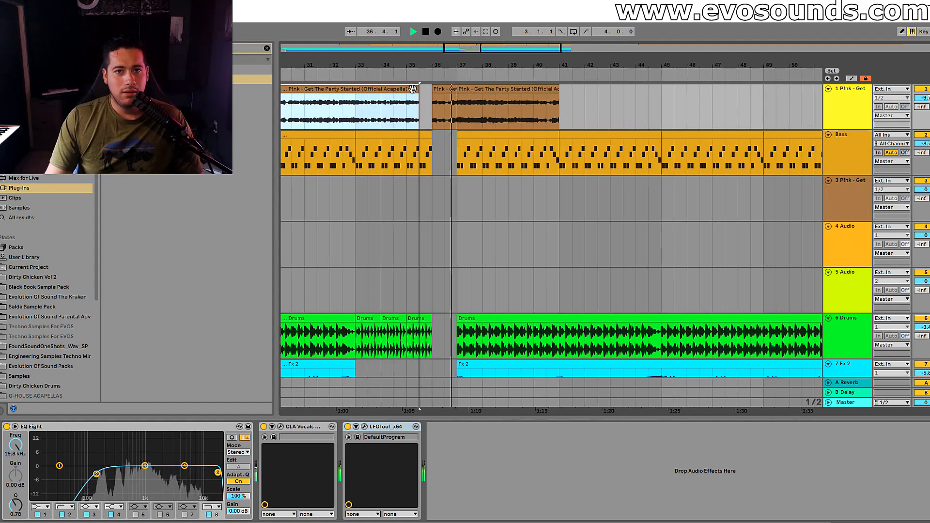
# Stop playback and delete the acapella clip between bars 37 and 41.
pyautogui.click(486, 89)
pyautogui.press('space')
pyautogui.press('Delete')
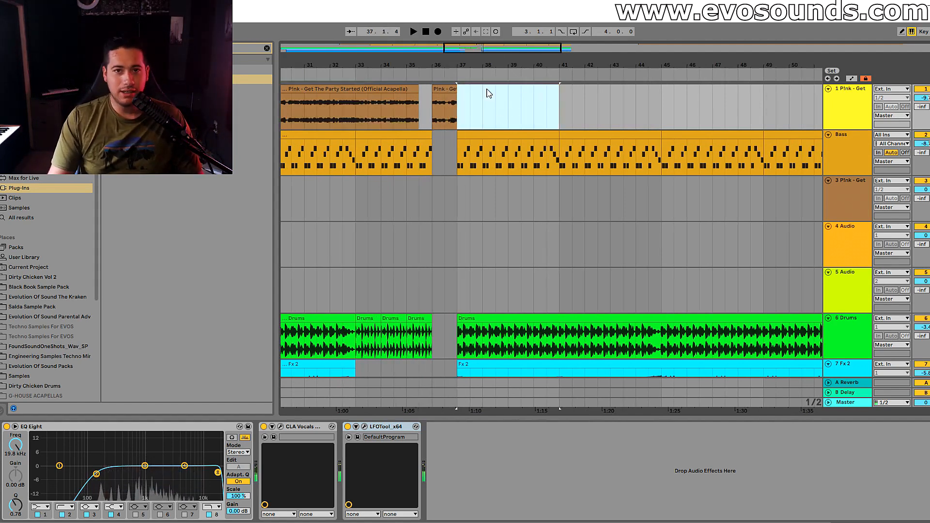
# Duplicate the one-bar acapella phrase at bar 36 to bar 37 and shorten the copy to about three beats.
pyautogui.click(436, 108)
pyautogui.press('space')
pyautogui.moveTo(436, 107); pyautogui.dragTo(463, 100)
pyautogui.moveTo(470, 51); pyautogui.dragTo(472, 95)
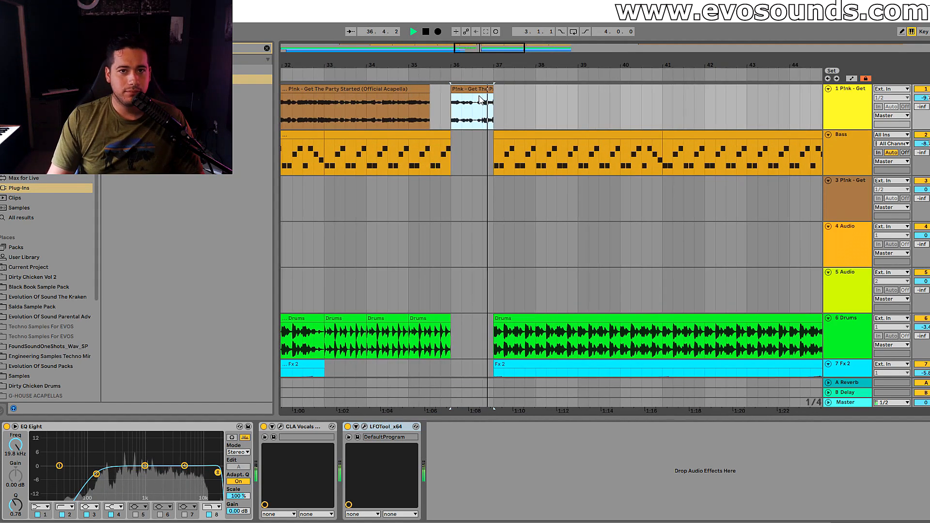
pyautogui.hotkey('ctrl', 'd')
pyautogui.moveTo(535, 89); pyautogui.dragTo(525, 89)
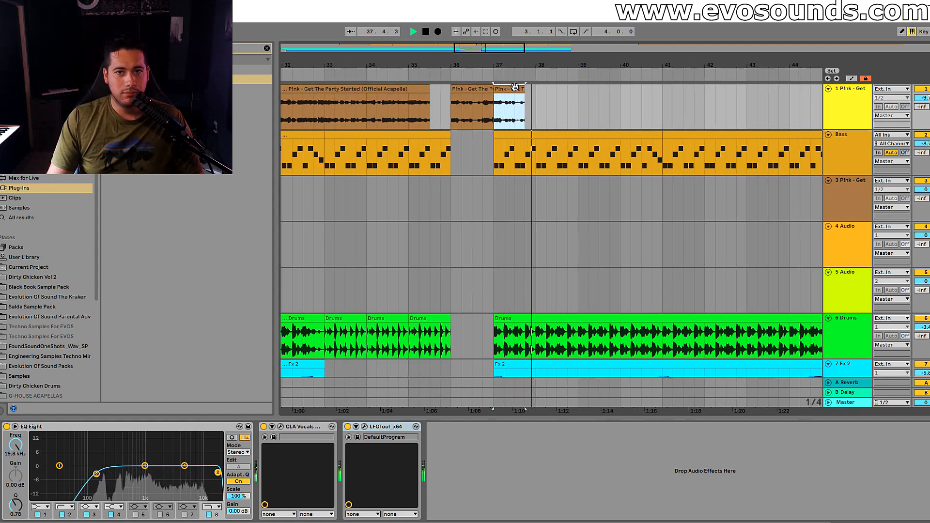
# Copy the short vocal phrase at bar 37 and paste it at bars 39 and 41.
pyautogui.hotkey('ctrl', 'c')
pyautogui.click(542, 101)
pyautogui.click(578, 99)
pyautogui.hotkey('ctrl', 'v')
pyautogui.moveTo(501, 50); pyautogui.dragTo(512, 44)
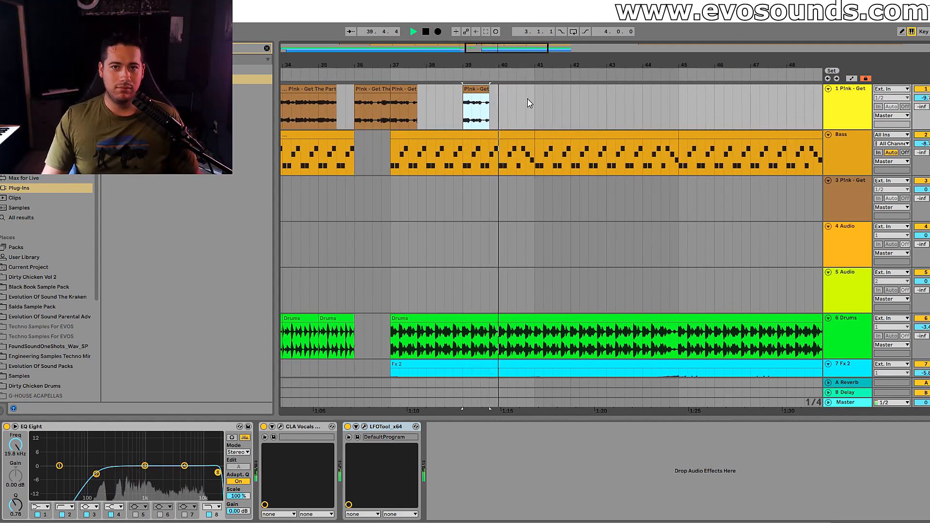
pyautogui.click(535, 101)
pyautogui.hotkey('ctrl', 'v')
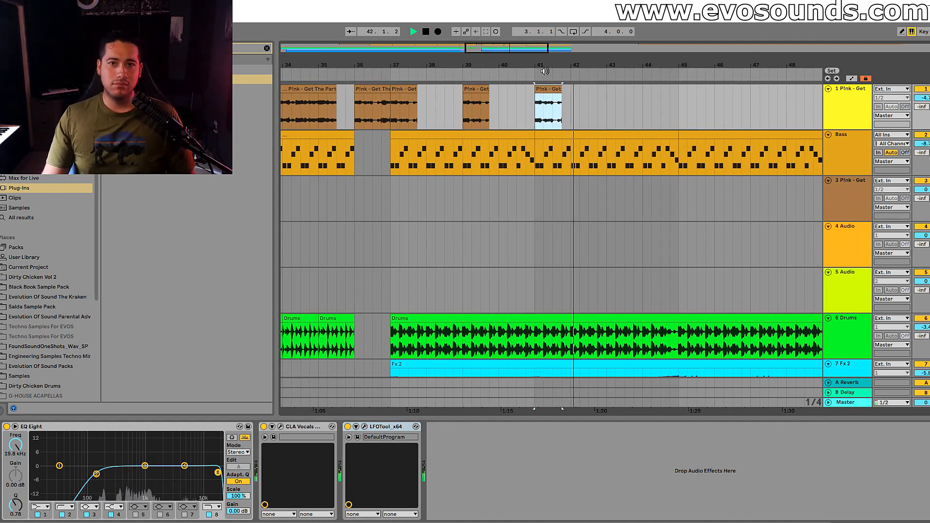
pyautogui.moveTo(533, 51); pyautogui.dragTo(489, 38)
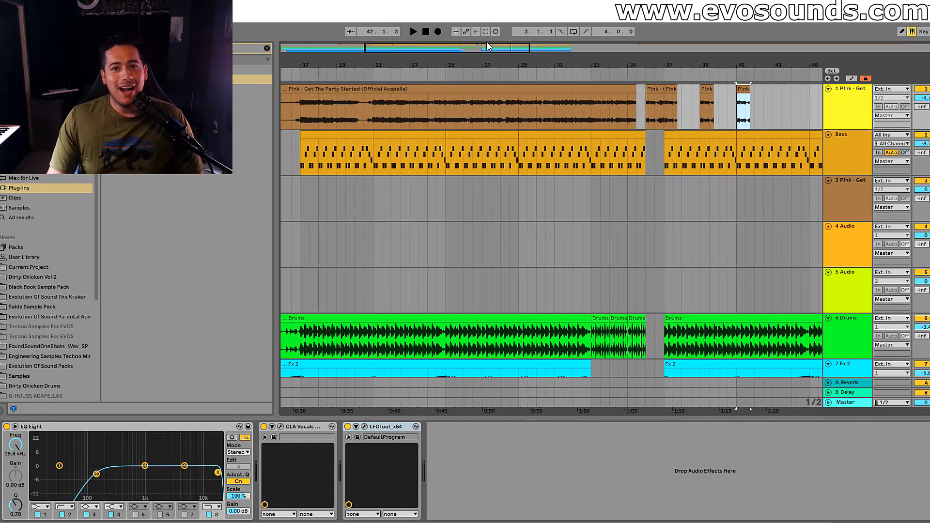
# Find the LittleAlterBoy plug-in and add it after LFOTool on the P!nk acapella track.
pyautogui.moveTo(487, 44); pyautogui.dragTo(484, 38)
pyautogui.doubleClick(407, 88)
pyautogui.click(850, 113)
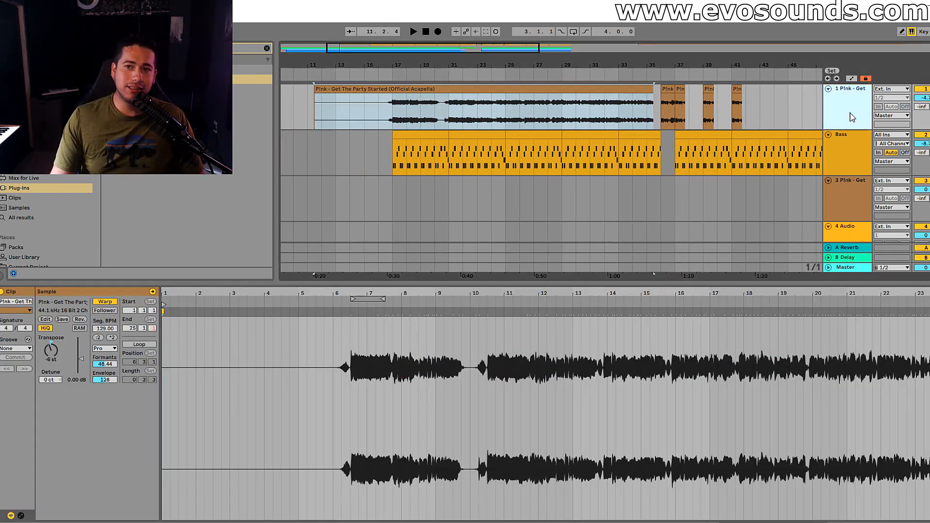
pyautogui.doubleClick(851, 117)
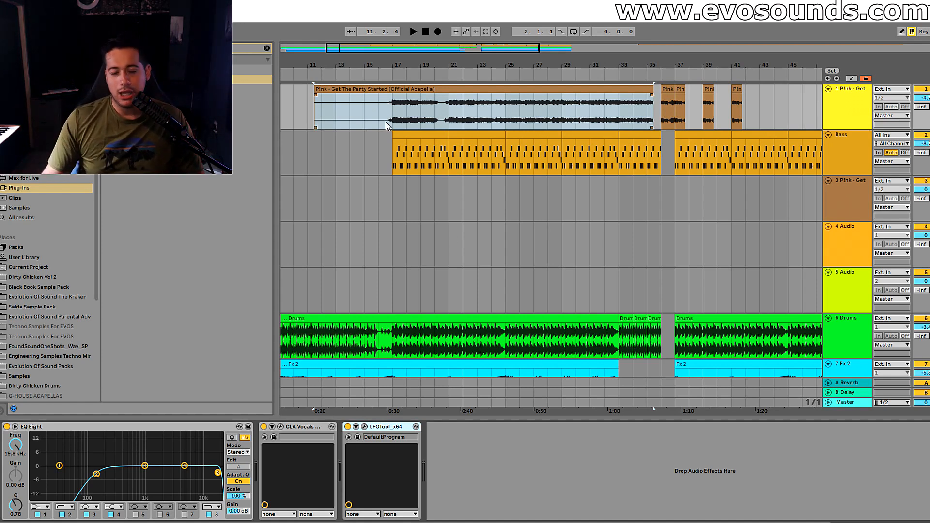
pyautogui.click(266, 48)
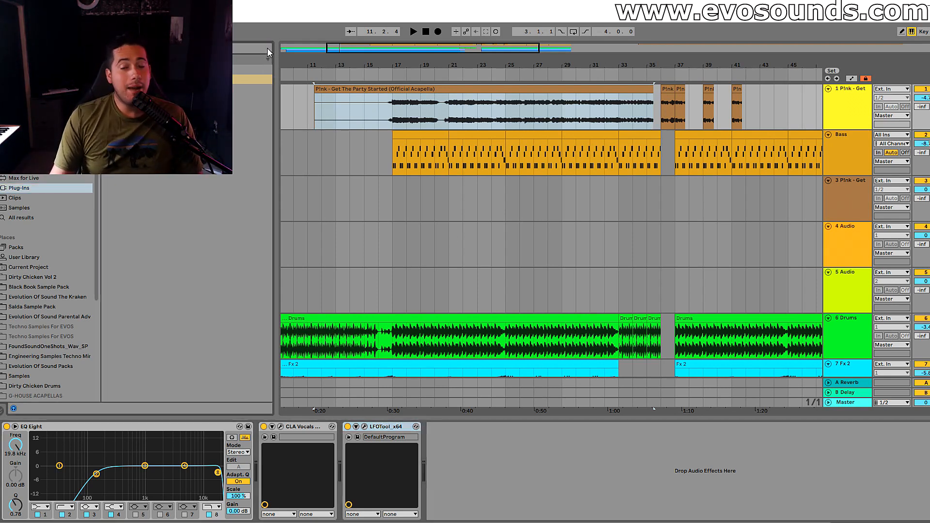
pyautogui.click(266, 48)
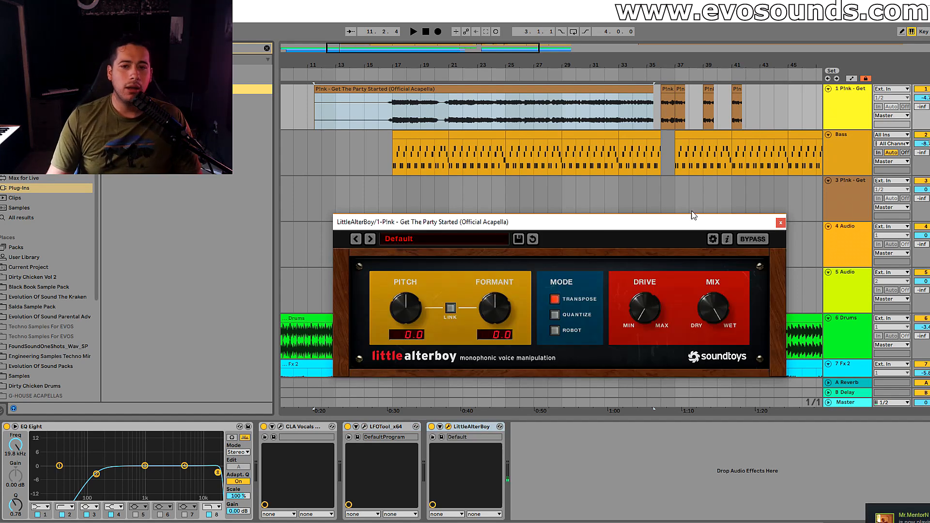
# Audition LittleAlterBoy's Quantize mode on the acapella from bar 17 and switch the mode to Robot.
pyautogui.click(389, 119)
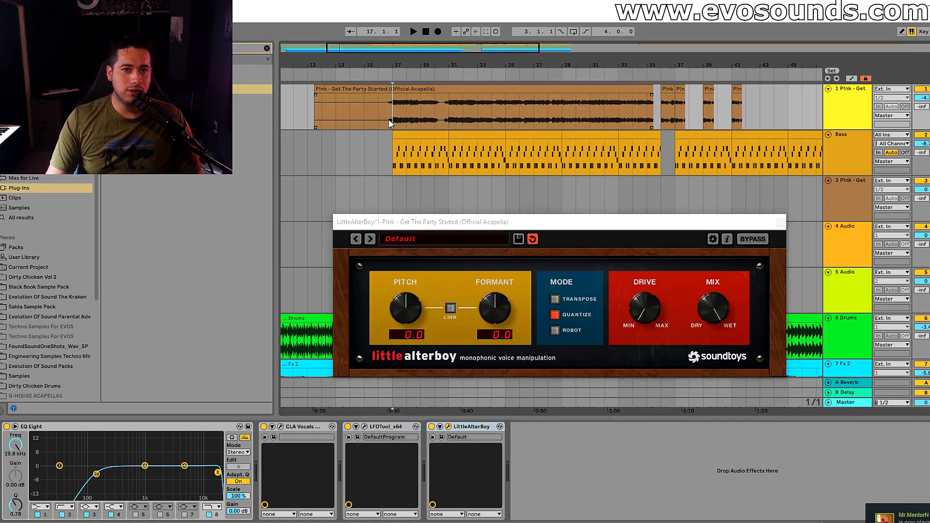
pyautogui.press('space')
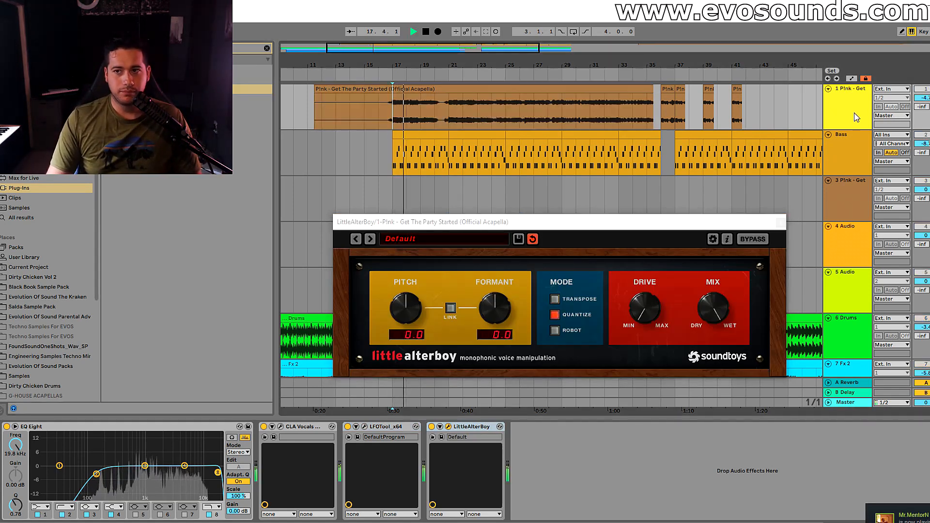
pyautogui.press('space')
pyautogui.click(554, 330)
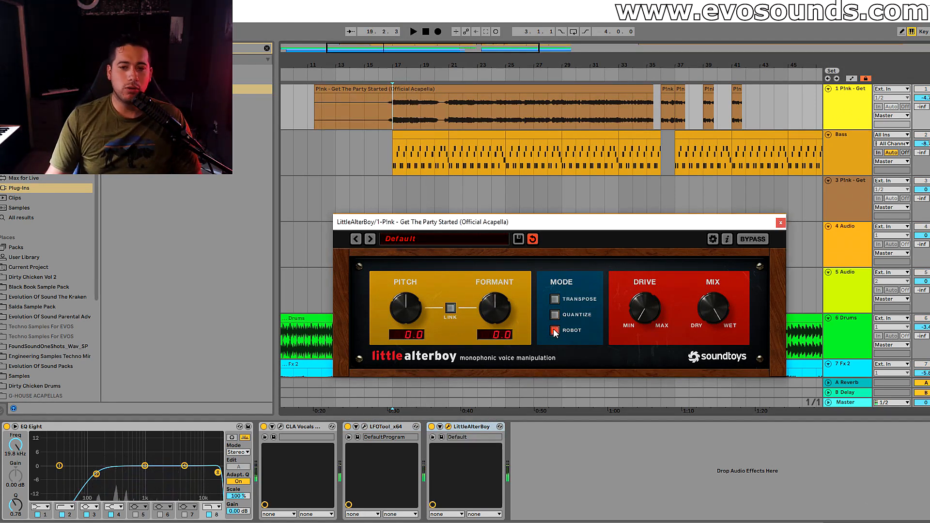
pyautogui.press('space')
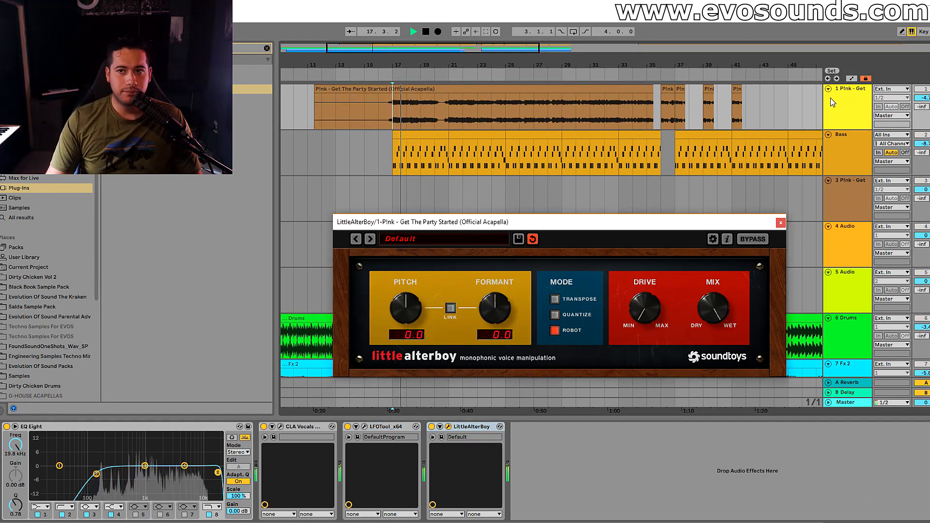
# Try LittleAlterBoy with formant -4.3 and pitch 12.0, raise the formant to 0.3, and reset both controls to 0.0.
pyautogui.click(488, 319)
pyautogui.moveTo(497, 311); pyautogui.dragTo(497, 334)
pyautogui.press('space')
pyautogui.press('space')
pyautogui.moveTo(402, 319); pyautogui.dragTo(422, 280)
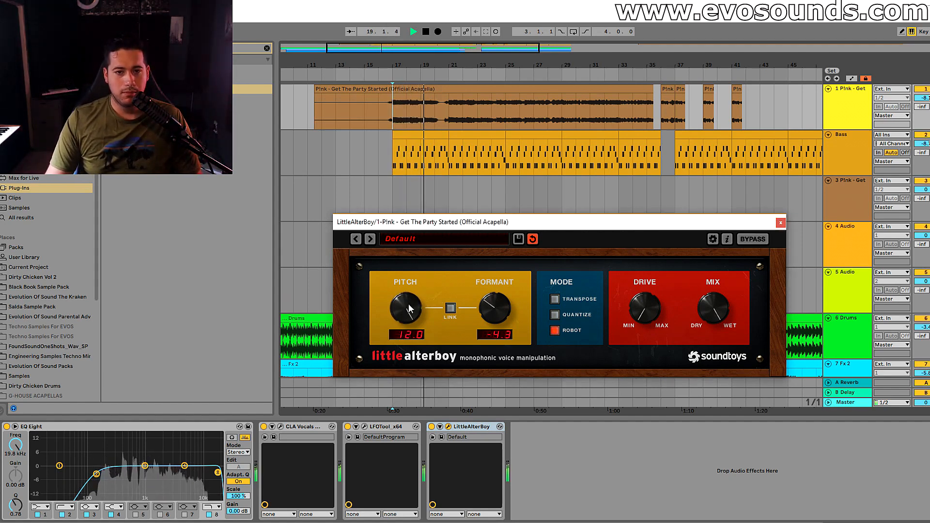
pyautogui.moveTo(492, 324); pyautogui.dragTo(498, 292)
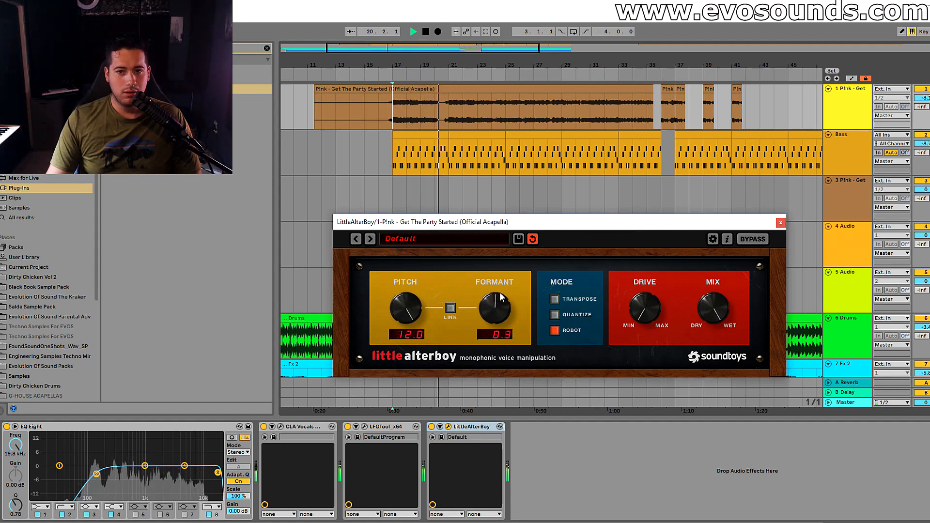
pyautogui.moveTo(378, 360); pyautogui.dragTo(384, 351)
pyautogui.doubleClick(484, 311)
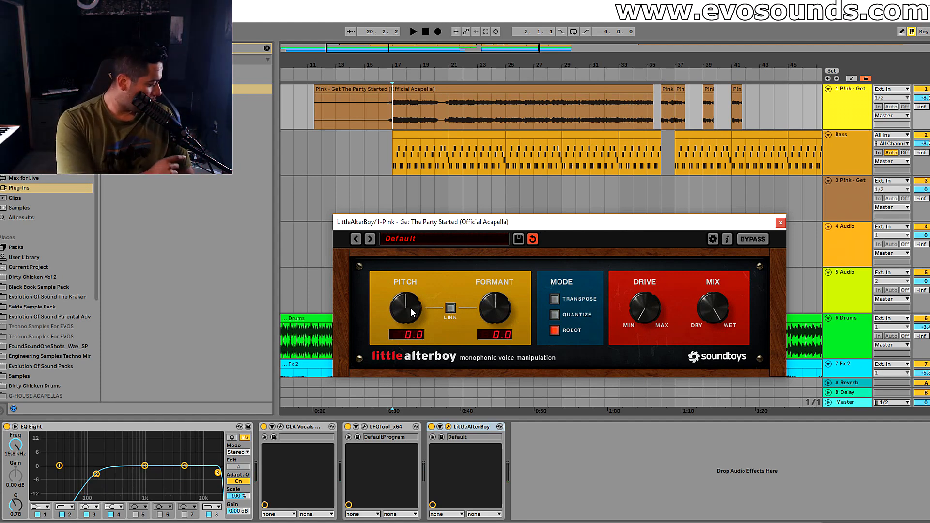
# Set LittleAlterBoy's pitch to -7.0, keep the formant at 0.0, and audition the vocal.
pyautogui.moveTo(411, 307); pyautogui.dragTo(402, 334)
pyautogui.press('space')
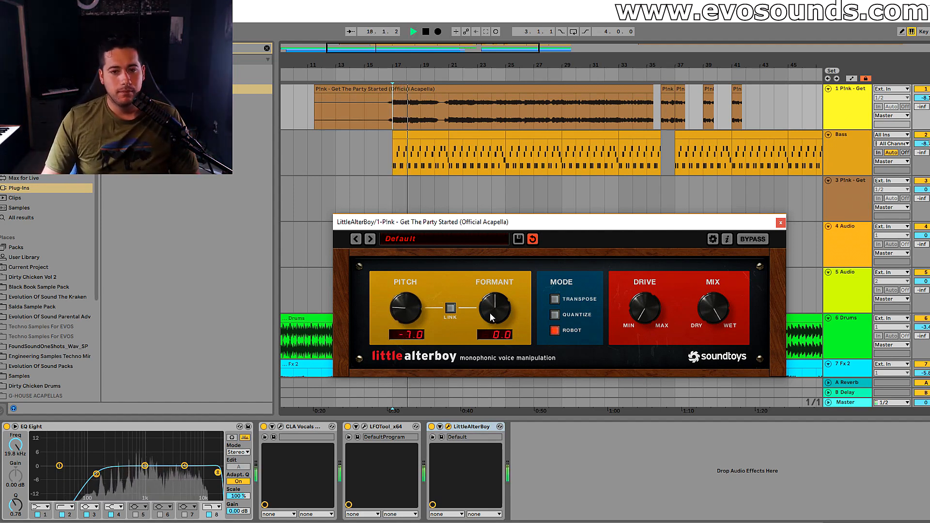
pyautogui.moveTo(490, 314); pyautogui.dragTo(490, 313)
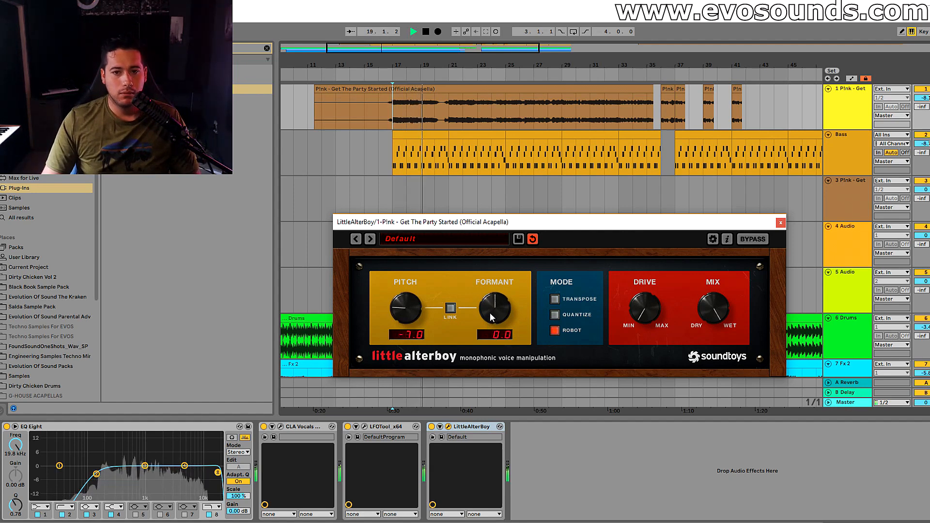
# Close the LittleAlterBoy window, raise the acapella track's volume to about -6 dB, and stop playback.
pyautogui.click(780, 222)
pyautogui.moveTo(926, 98); pyautogui.dragTo(925, 91)
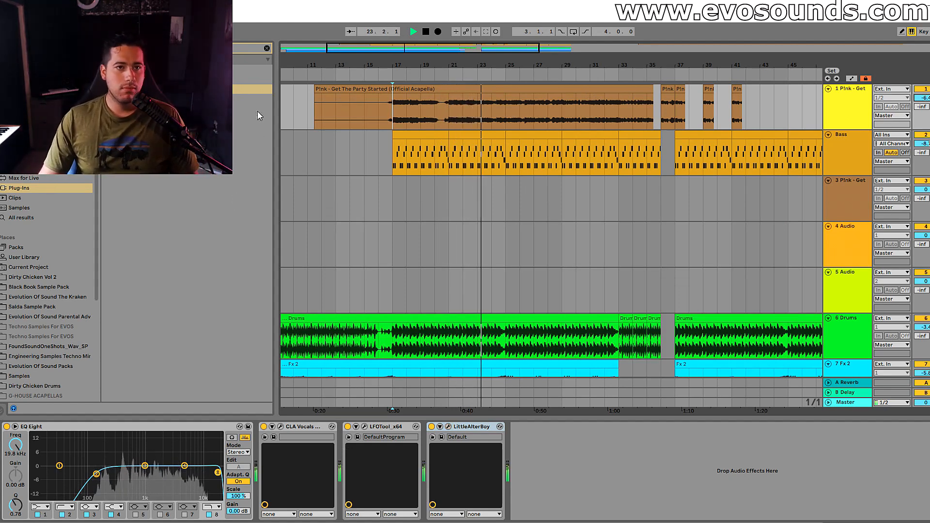
pyautogui.press('space')
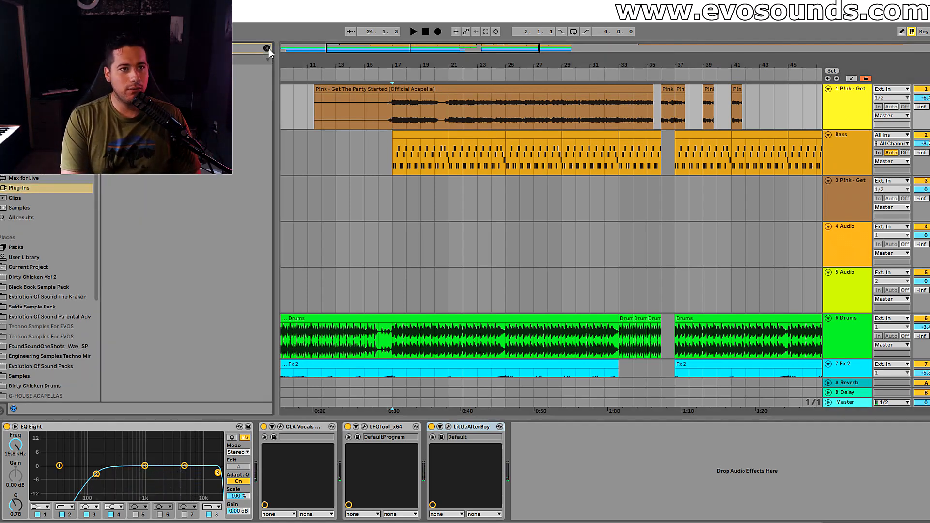
# Add the Mono device to the acapella track and place LittleAlterBoy followed by Mono between EQ Eight and CLA Vocals.
pyautogui.click(267, 48)
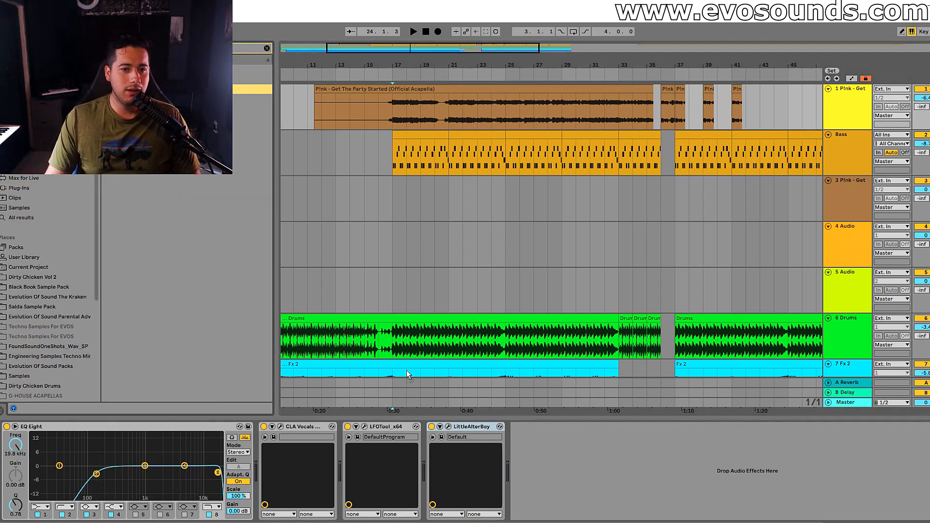
pyautogui.press('Return')
pyautogui.moveTo(472, 427); pyautogui.dragTo(260, 438)
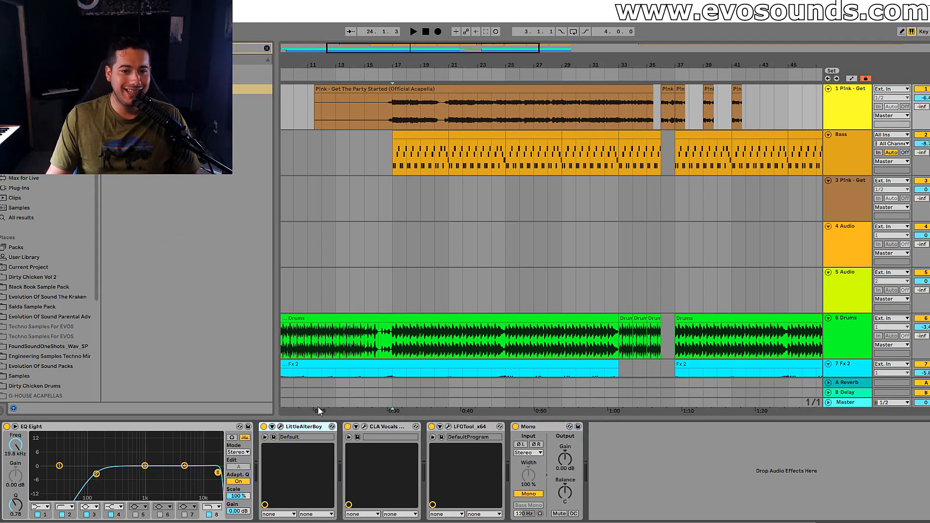
pyautogui.moveTo(530, 426); pyautogui.dragTo(361, 443)
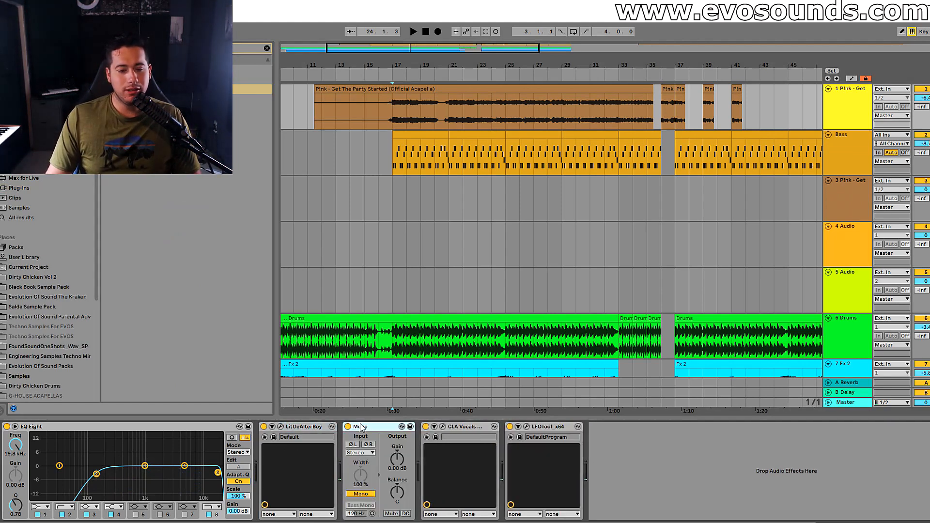
# Set the Mono device's input channel mode to Left and open the LFOTool window during playback.
pyautogui.click(361, 453)
pyautogui.click(360, 463)
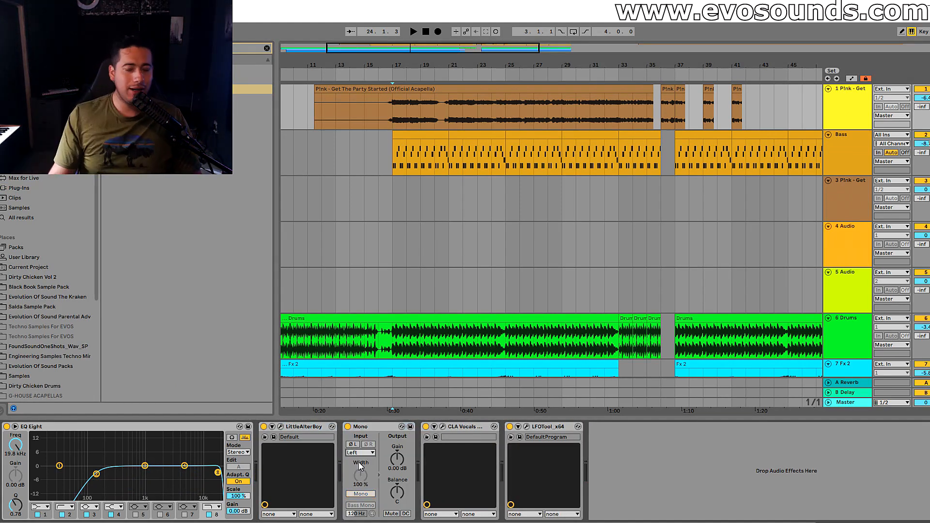
pyautogui.press('space')
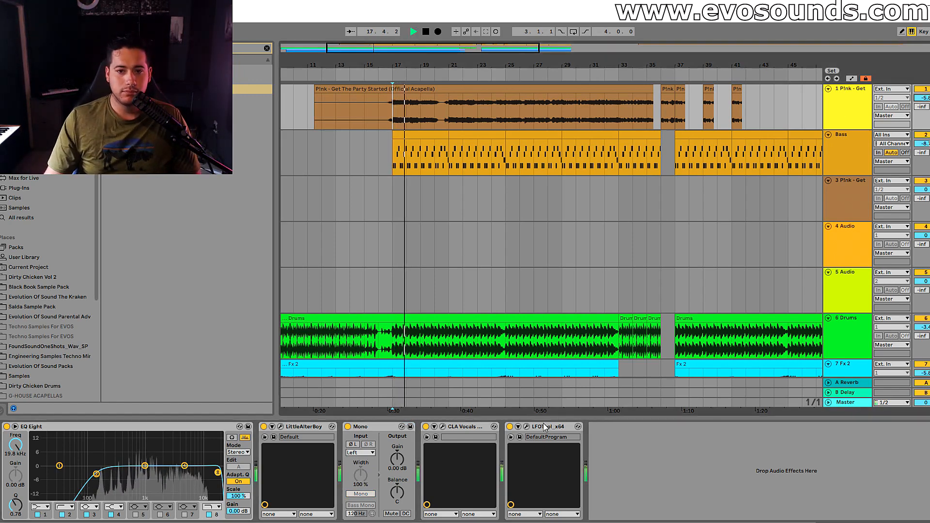
pyautogui.click(526, 426)
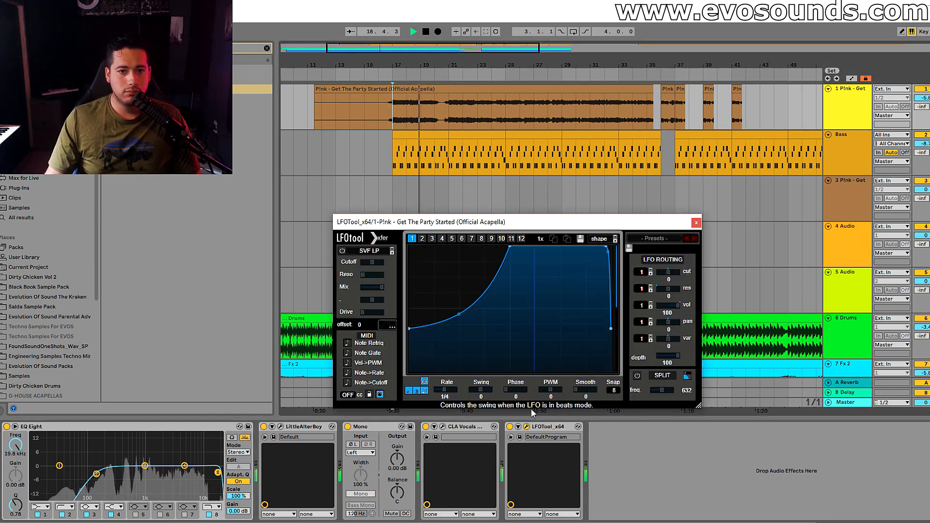
# Raise the starting point of LFOTool's volume curve, close the plug-in window, and stop playback.
pyautogui.moveTo(410, 328); pyautogui.dragTo(410, 311)
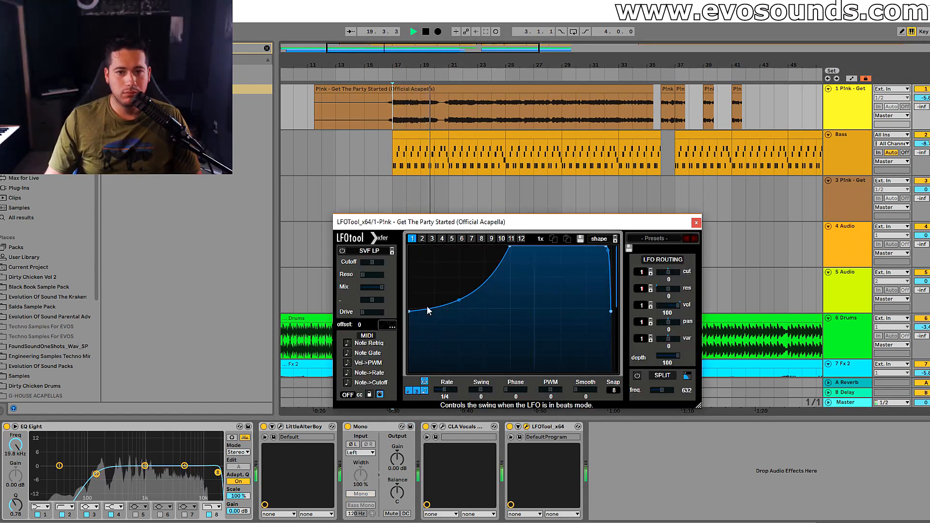
pyautogui.click(694, 223)
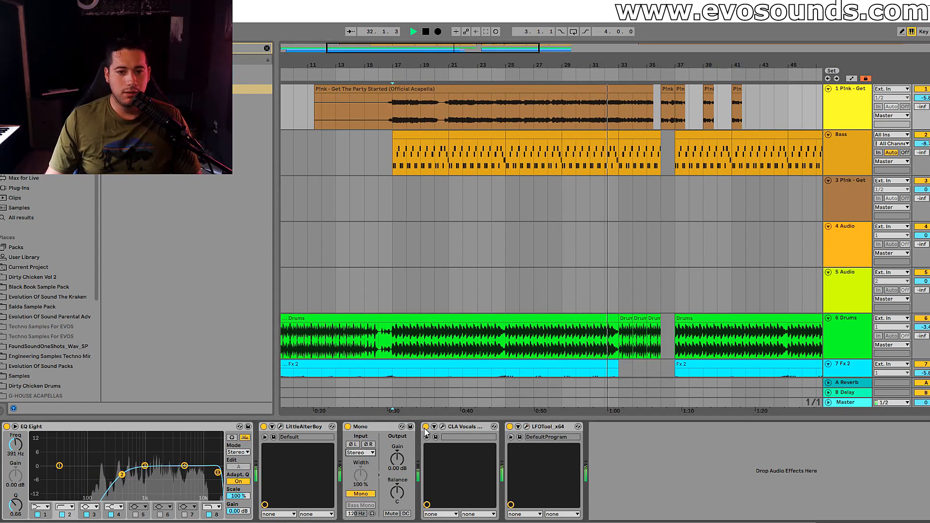
pyautogui.press('space')
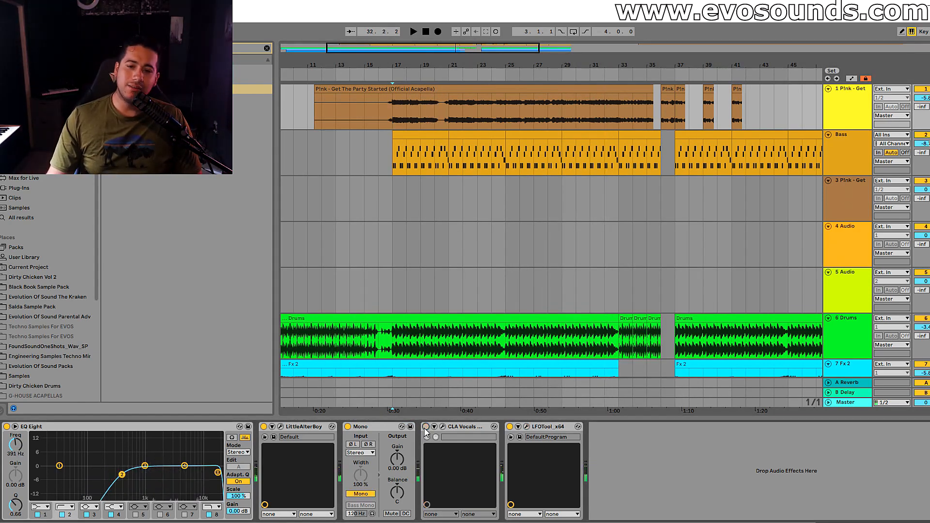
# Remove LittleAlterBoy and Mono from the acapella track's effects, keeping CLA Vocals between EQ Eight and LFOTool.
pyautogui.click(293, 431)
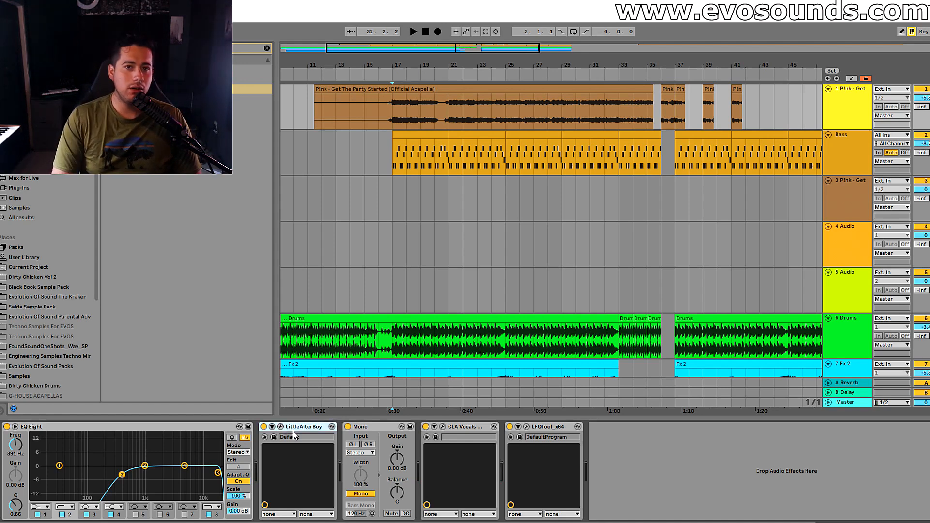
pyautogui.press('Delete')
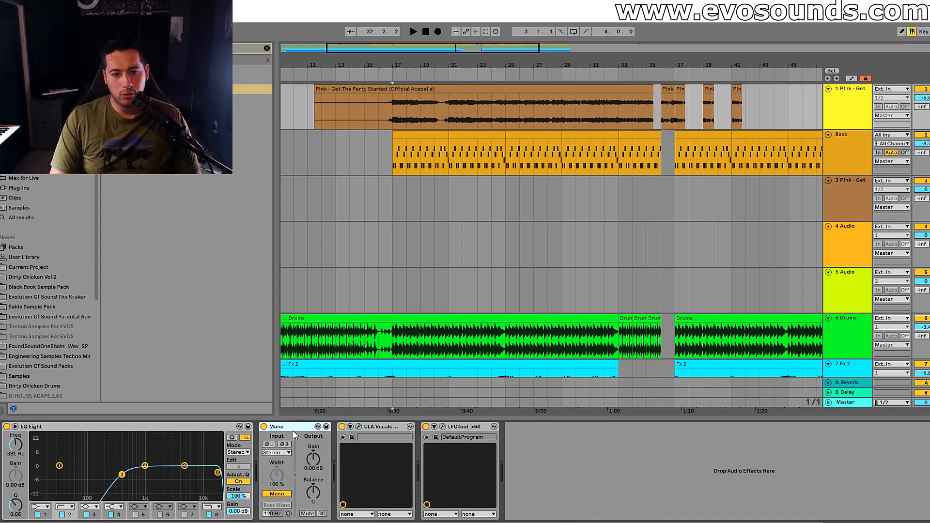
pyautogui.press('Delete')
pyautogui.press('Delete')
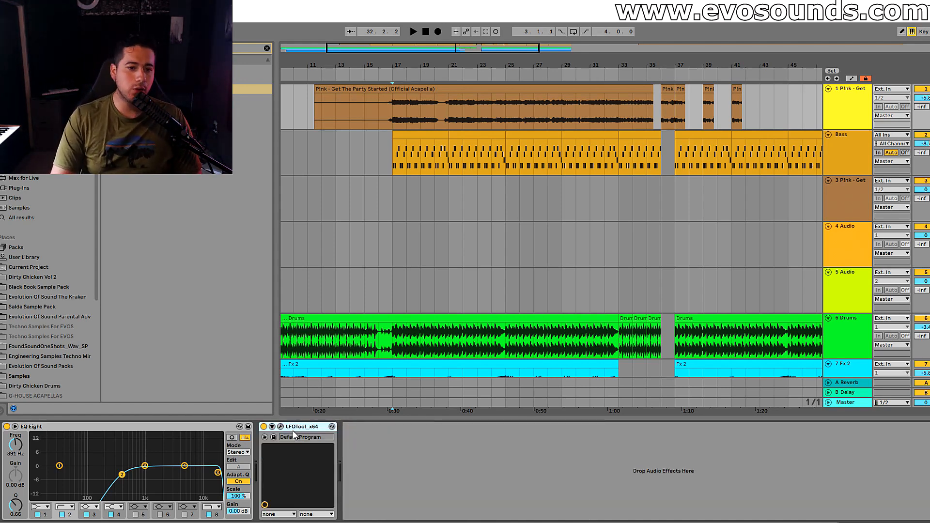
pyautogui.hotkey('ctrl', 'z')
# Lower the EQ Eight low-cut band on the acapella track to 104 Hz and bypass CLA Vocals and LFOTool.
pyautogui.click(433, 87)
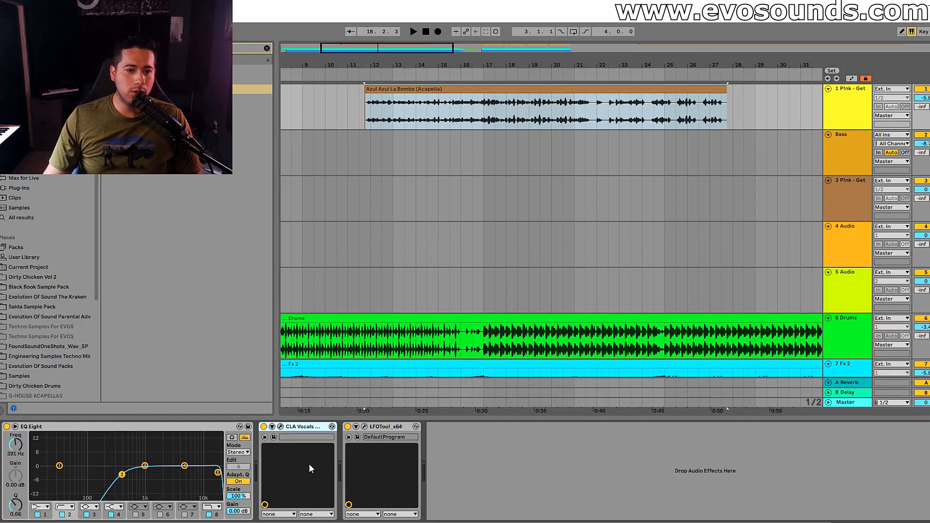
pyautogui.moveTo(109, 473); pyautogui.dragTo(90, 478)
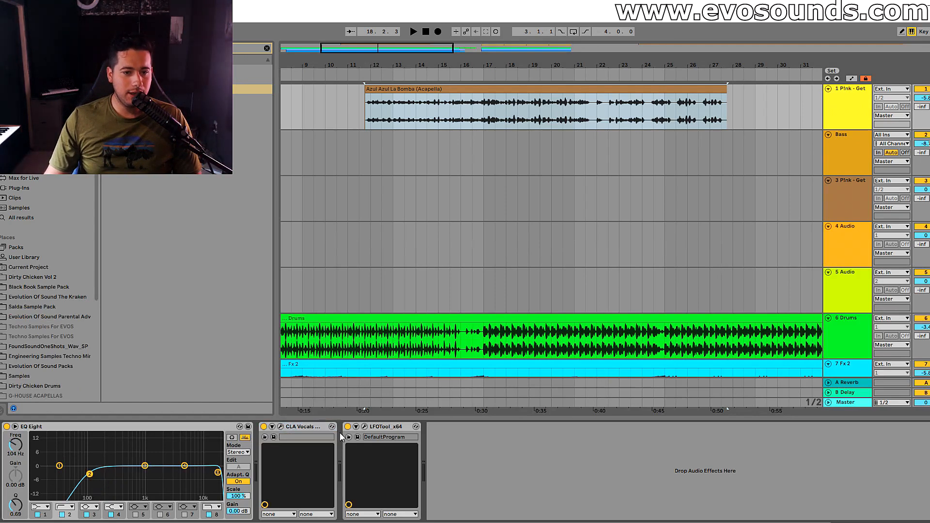
pyautogui.click(264, 427)
# Raise the acapella track's volume to between -5 and -4 dB and play the Azul Azul La Bomba clip from its start.
pyautogui.moveTo(922, 98); pyautogui.dragTo(922, 95)
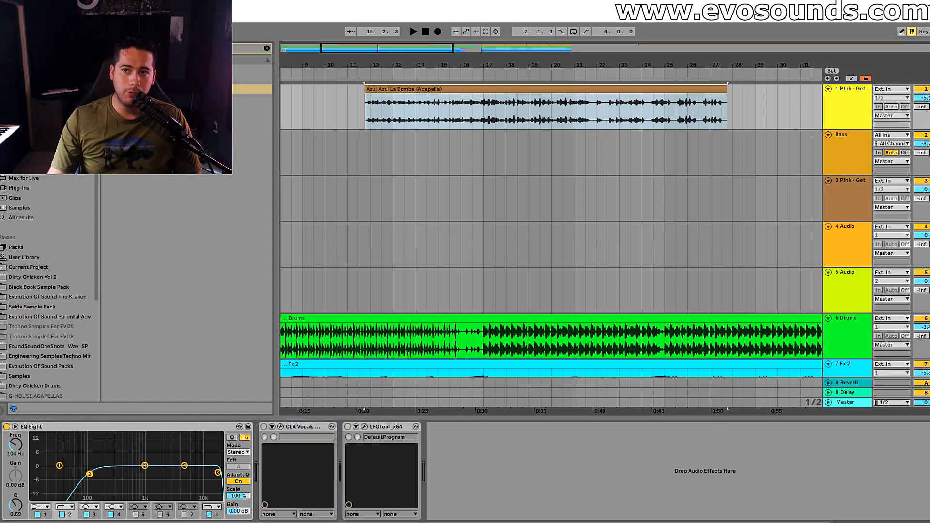
pyautogui.click(405, 90)
pyautogui.moveTo(372, 54)
pyautogui.mouseDown()
pyautogui.moveTo(366, 62)
pyautogui.moveTo(359, 49)
pyautogui.mouseUp()
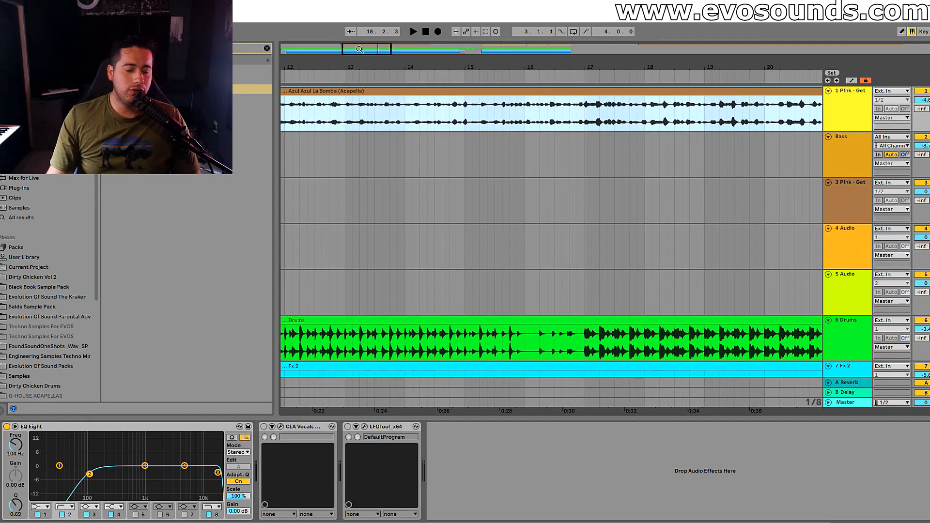
pyautogui.moveTo(359, 50); pyautogui.dragTo(374, 51)
pyautogui.click(528, 120)
pyautogui.click(367, 92)
pyautogui.press('space')
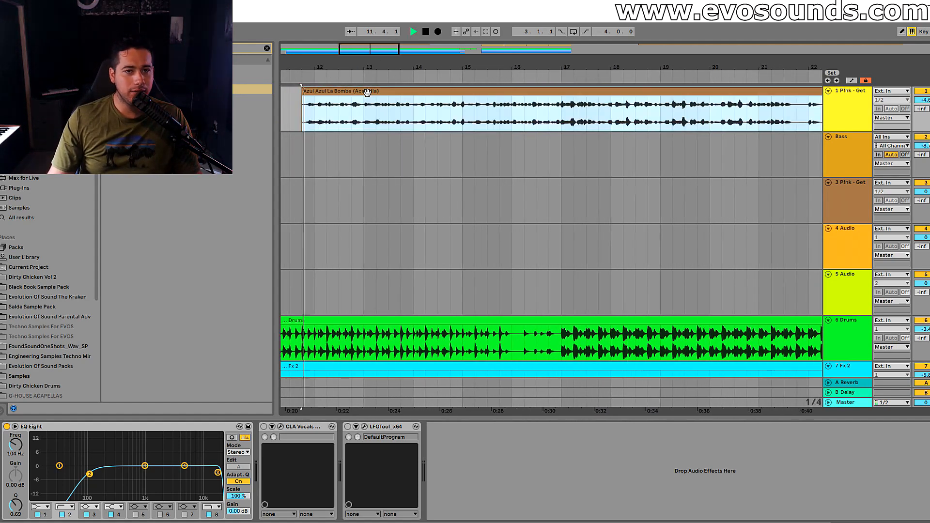
# Raise the acapella track's volume to just under 0 dB and bypass EQ Eight during playback.
pyautogui.moveTo(922, 100); pyautogui.dragTo(922, 94)
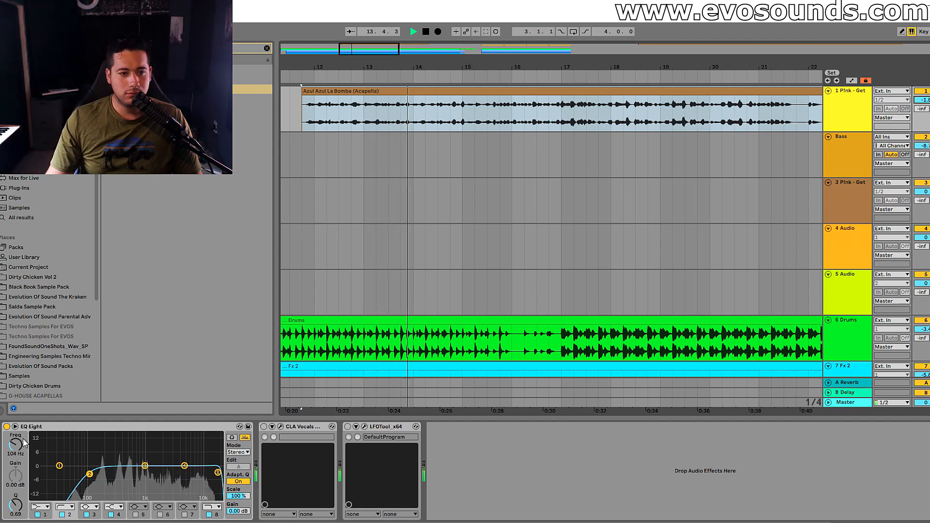
pyautogui.click(858, 105)
pyautogui.moveTo(922, 100); pyautogui.dragTo(922, 96)
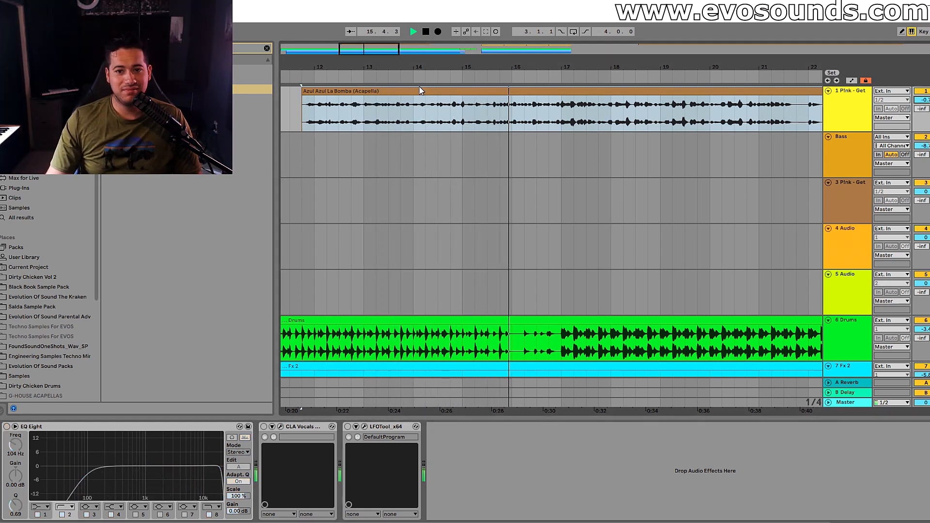
# Show the La Bomba clip's sample settings and set its warp mode to Complex Pro.
pyautogui.moveTo(380, 52); pyautogui.dragTo(393, 46)
pyautogui.doubleClick(392, 93)
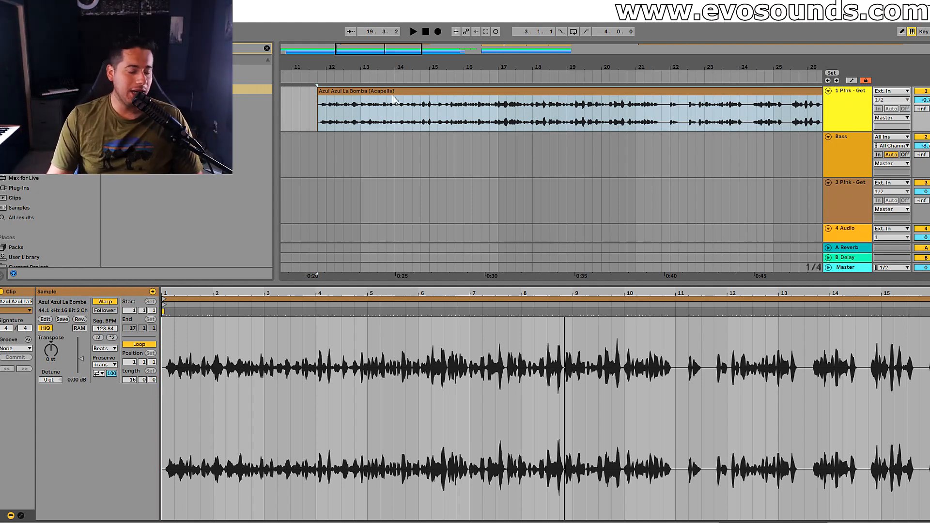
pyautogui.click(104, 348)
pyautogui.click(103, 395)
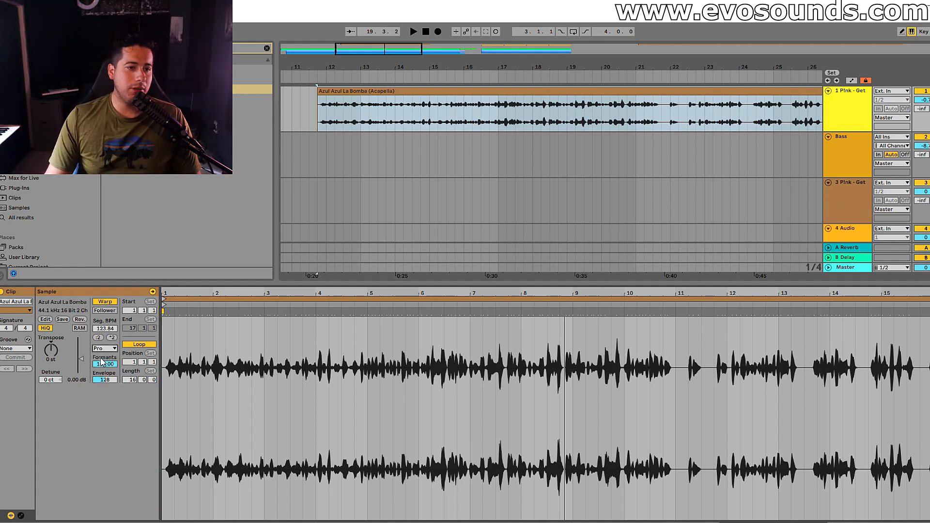
pyautogui.click(105, 348)
pyautogui.click(333, 101)
pyautogui.click(332, 91)
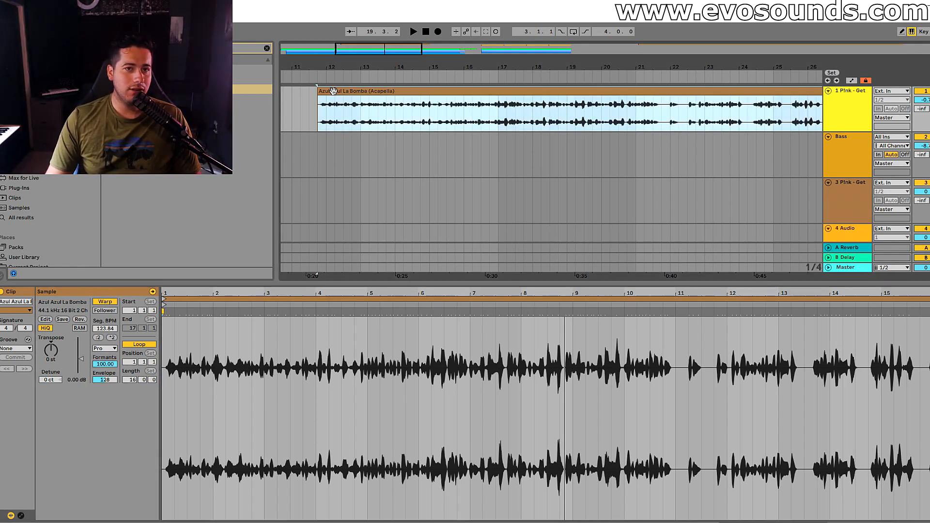
# Consolidate the La Bomba acapella from its start up to bar 17 into a separate clip.
pyautogui.scroll(5, 358, 92)
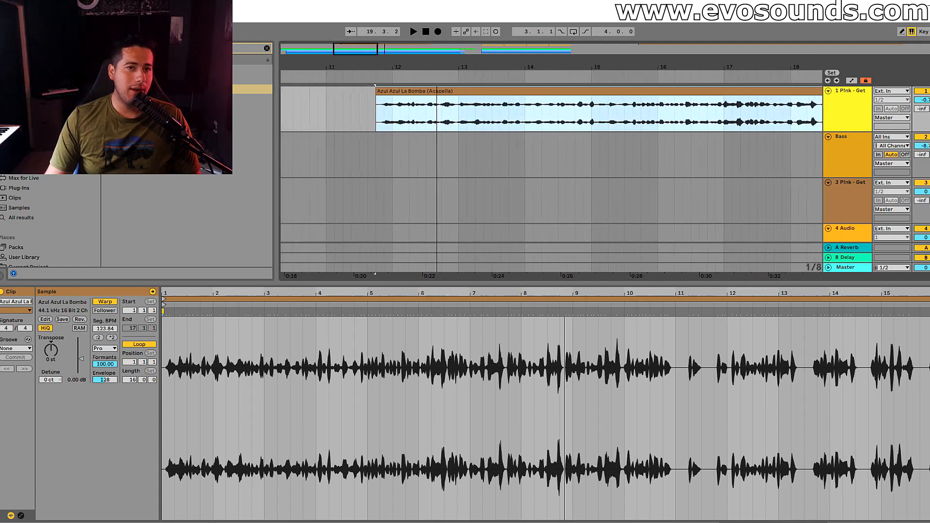
pyautogui.moveTo(396, 92); pyautogui.dragTo(417, 91)
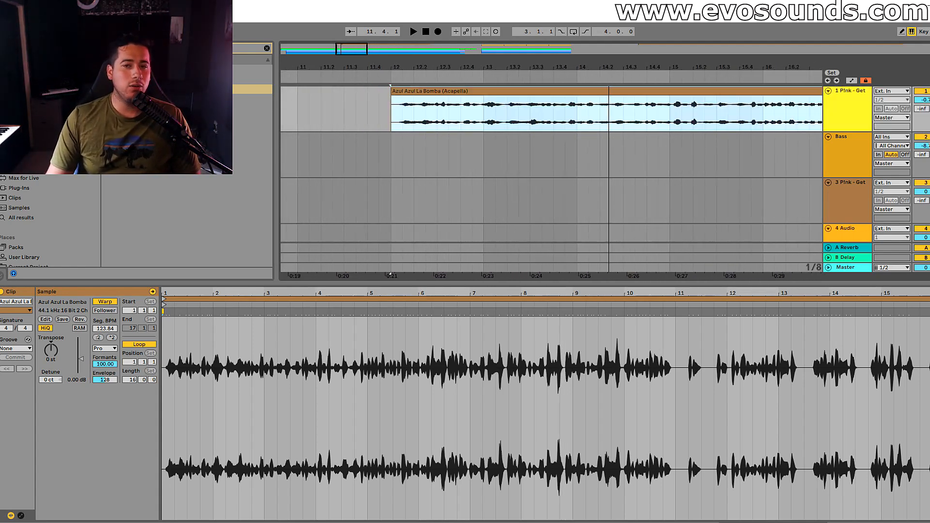
pyautogui.moveTo(356, 50); pyautogui.dragTo(366, 41)
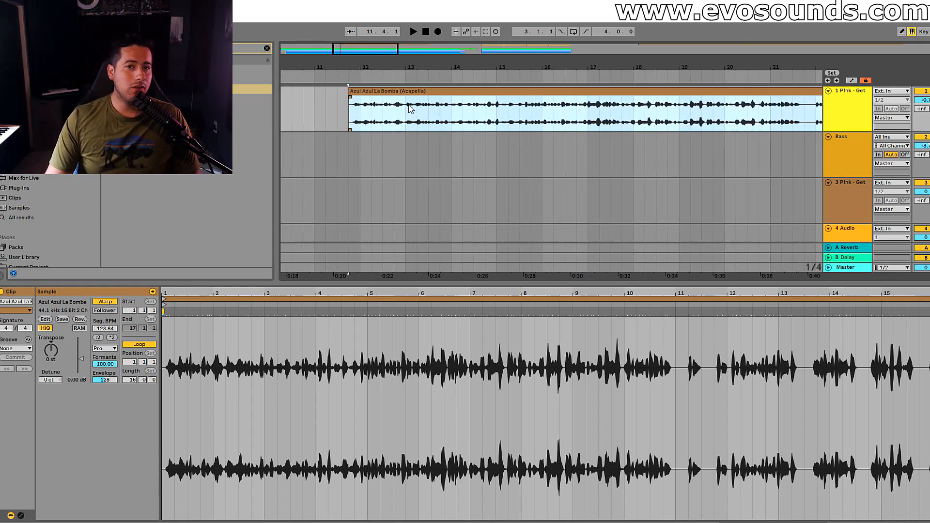
pyautogui.click(512, 120)
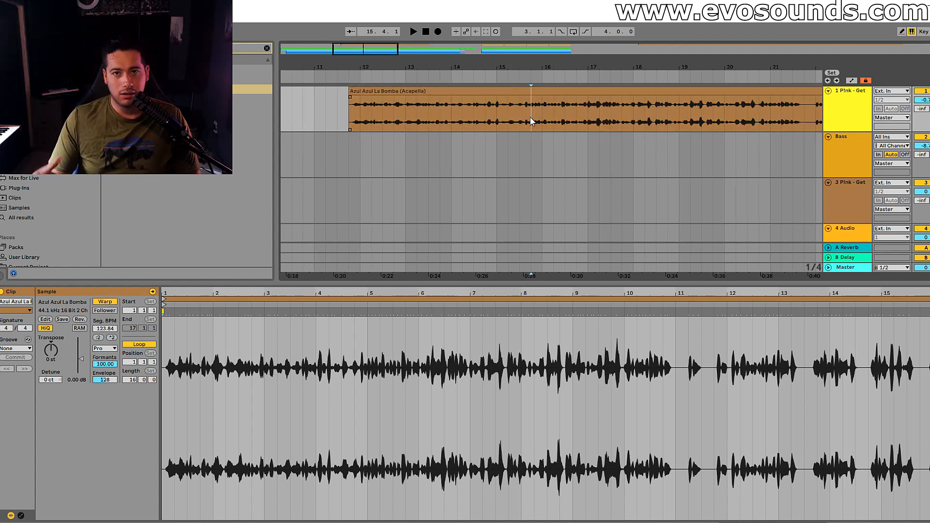
pyautogui.moveTo(586, 116); pyautogui.dragTo(351, 112)
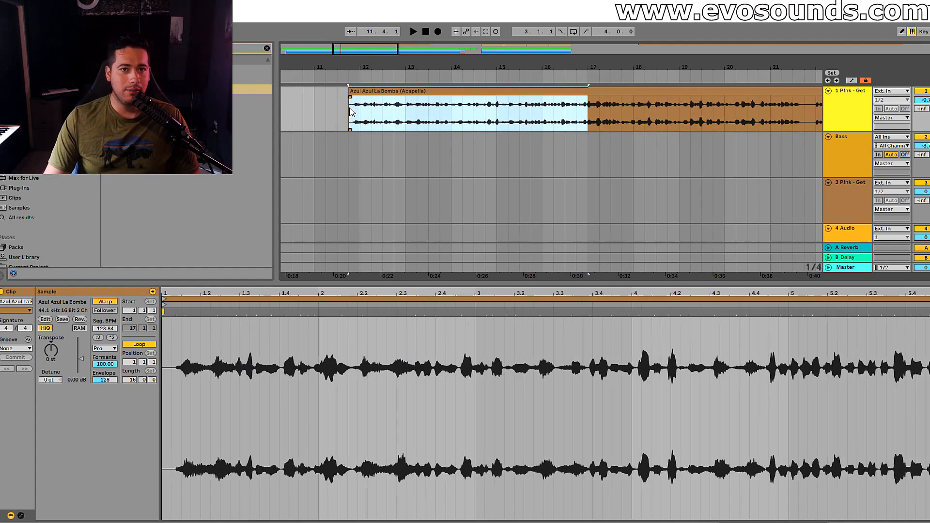
pyautogui.hotkey('ctrl', 'j')
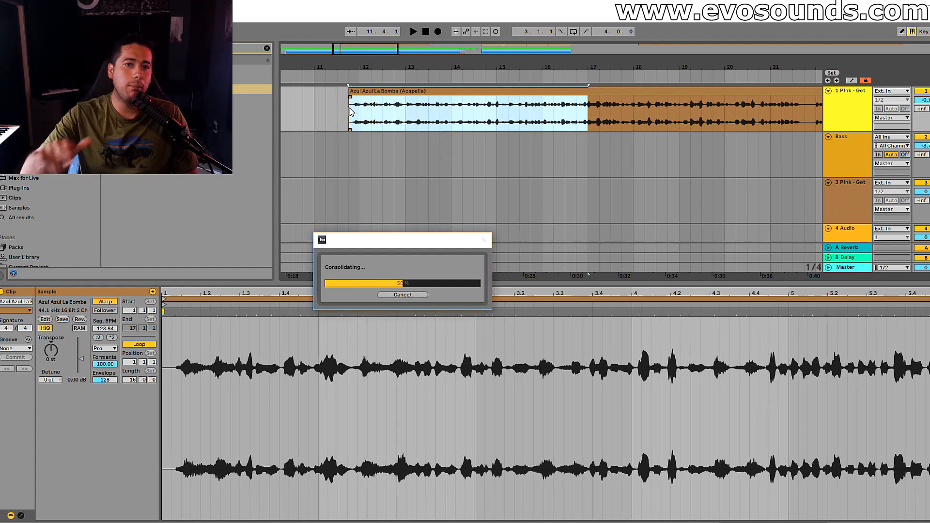
# Consolidate the remaining La Bomba clip from bar 17 onward and set its warp mode to Complex Pro.
pyautogui.moveTo(373, 55); pyautogui.dragTo(392, 53)
pyautogui.click(493, 92)
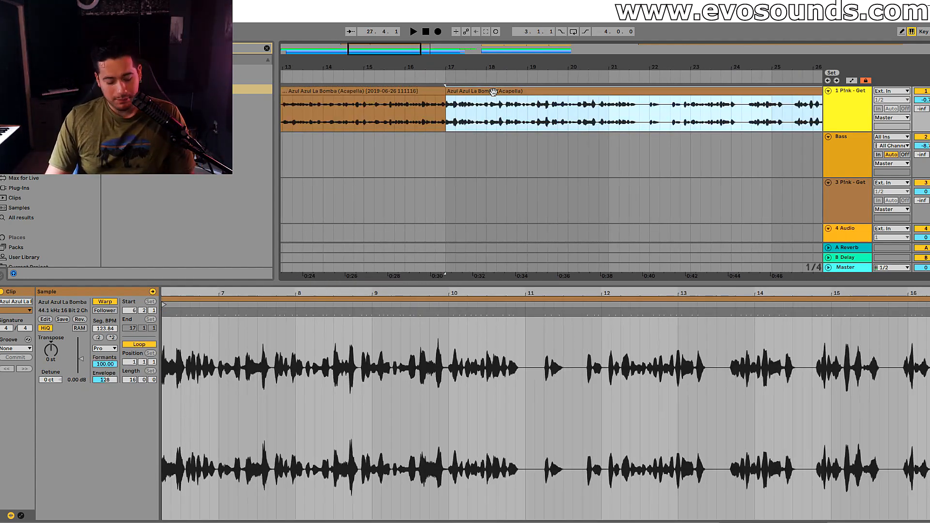
pyautogui.hotkey('ctrl', 'j')
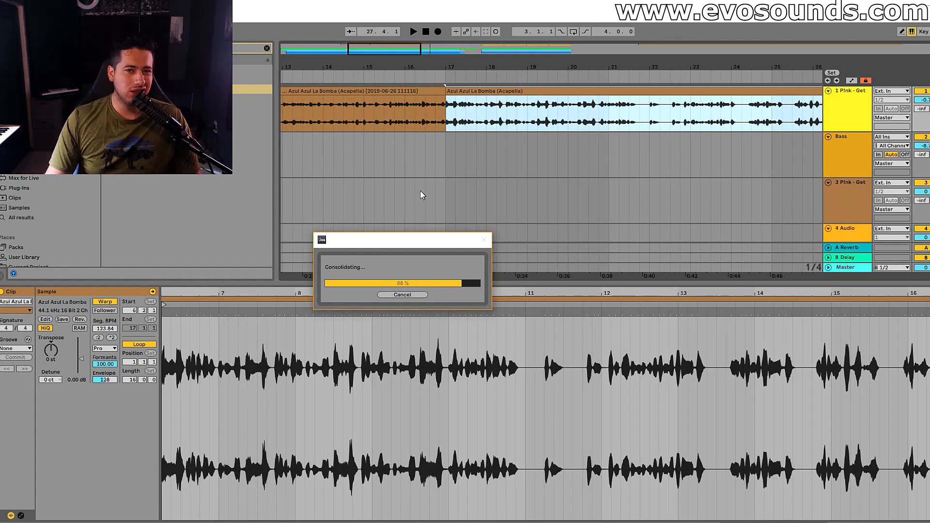
pyautogui.click(103, 349)
pyautogui.click(111, 382)
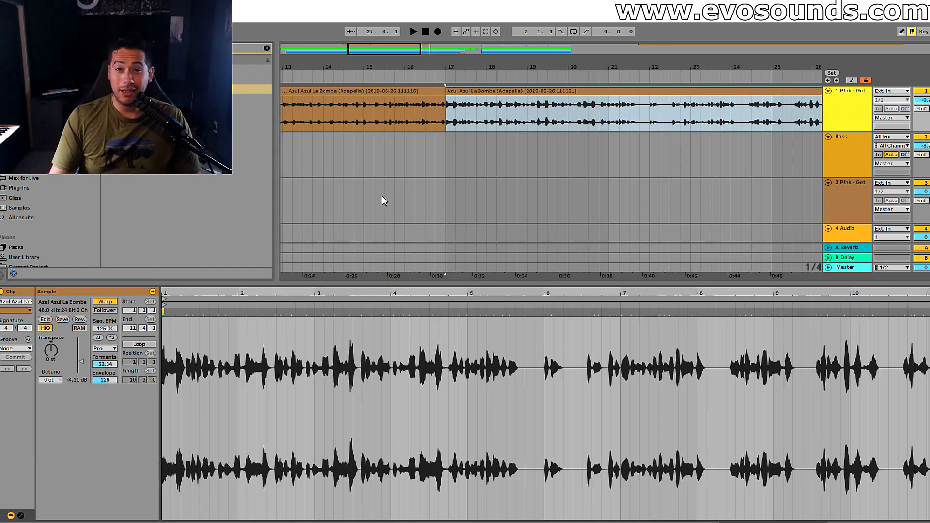
# Audition the La Bomba clip from bar 17 and align its second strong transient to 1.1.4 with a warp marker.
pyautogui.moveTo(390, 49); pyautogui.dragTo(388, 79)
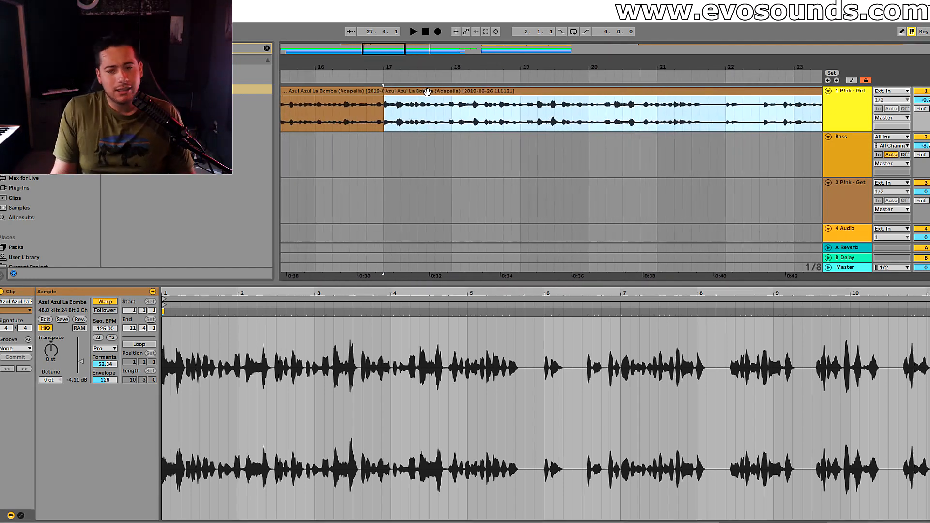
pyautogui.moveTo(188, 296); pyautogui.dragTo(227, 295)
pyautogui.press('space')
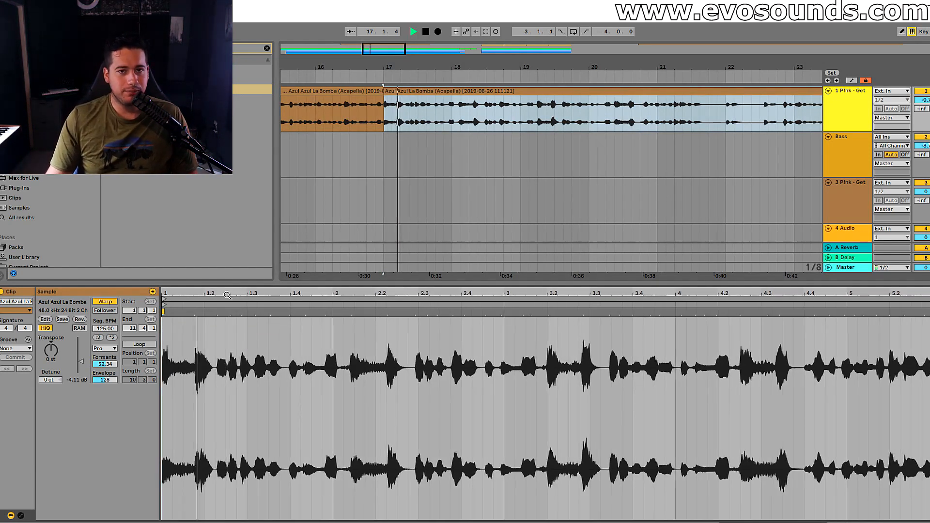
pyautogui.press('space')
pyautogui.moveTo(227, 295)
pyautogui.mouseDown()
pyautogui.moveTo(259, 296)
pyautogui.moveTo(209, 311)
pyautogui.mouseUp()
pyautogui.doubleClick(211, 311)
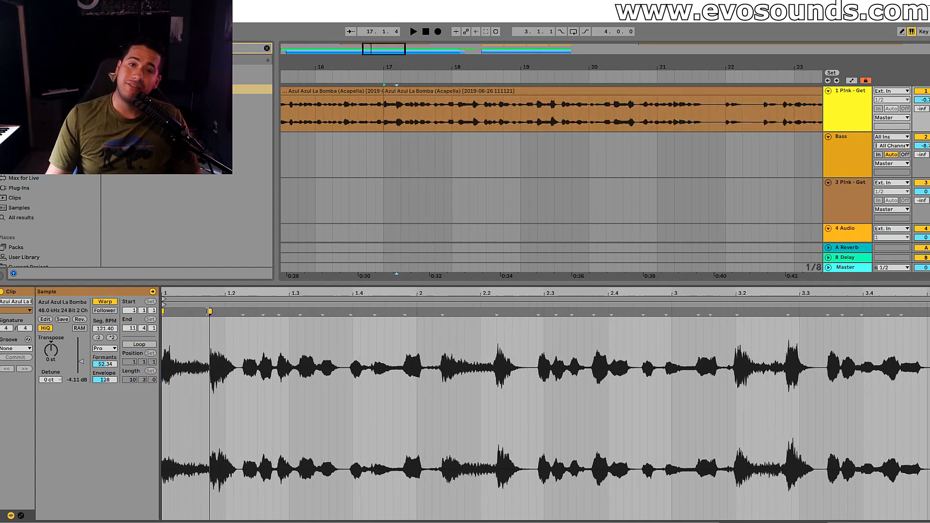
pyautogui.press('space')
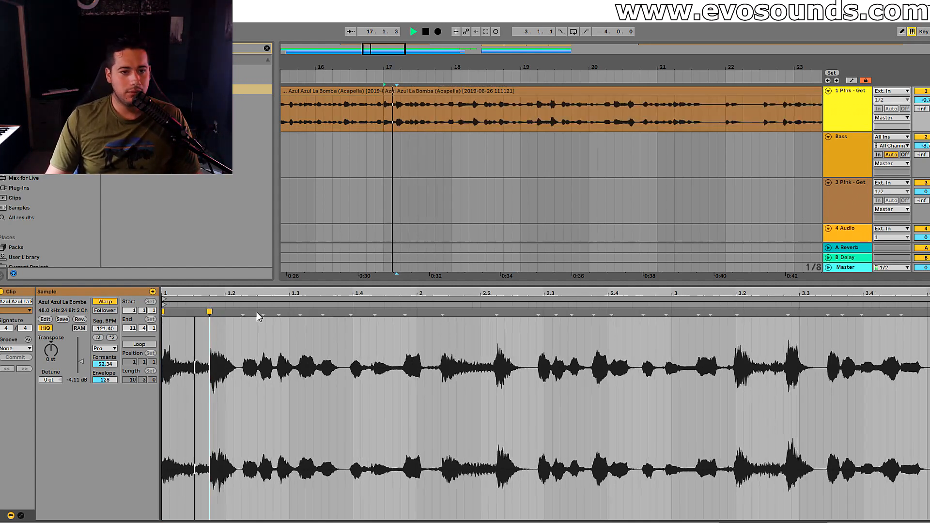
pyautogui.press('space')
# Add warp markers on the following vocal transients and align them to 1.2.2, 1.2.3, 1.2.4, 1.3 and 1.3.3.
pyautogui.moveTo(243, 312); pyautogui.dragTo(349, 292)
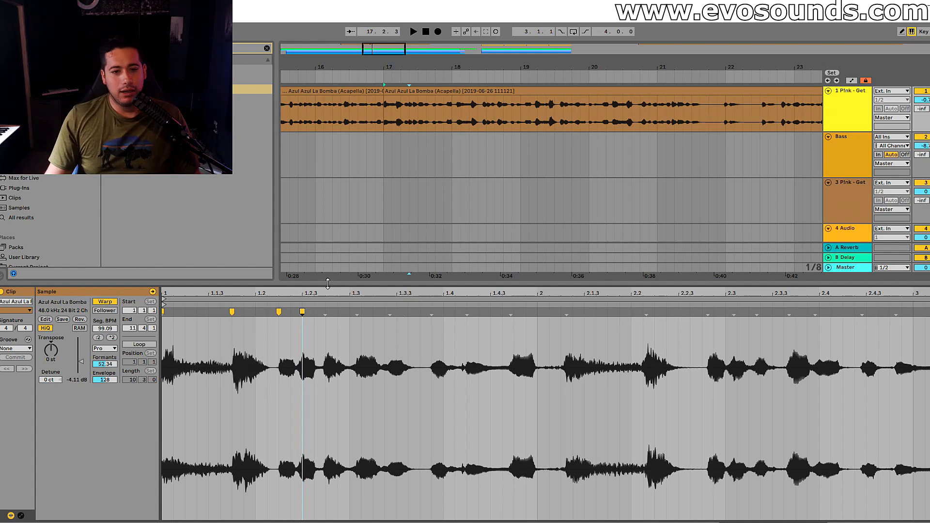
pyautogui.moveTo(333, 318); pyautogui.dragTo(359, 324)
pyautogui.doubleClick(350, 313)
pyautogui.moveTo(388, 313)
pyautogui.mouseDown()
pyautogui.moveTo(379, 313)
pyautogui.moveTo(435, 316)
pyautogui.mouseUp()
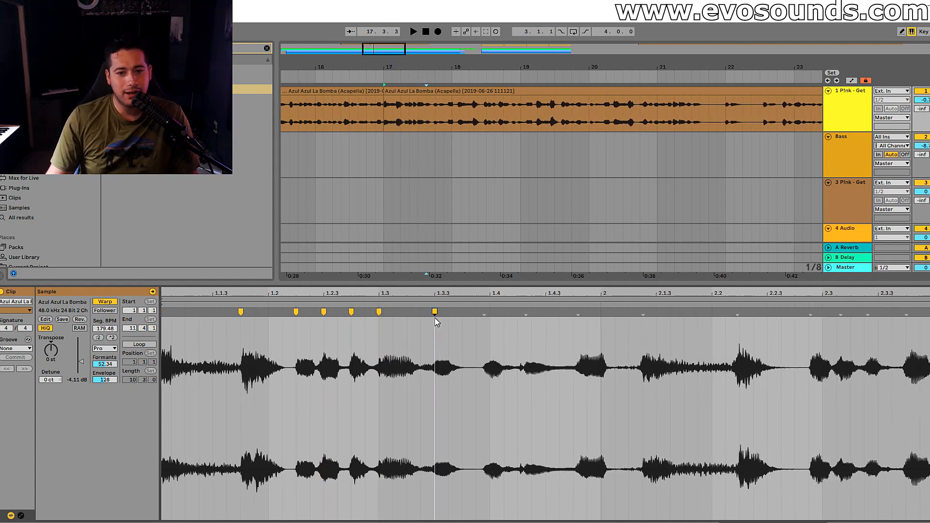
# Move the last warp marker back to 1.3.2, align the next transient to 1.3.3, and audition the timing.
pyautogui.moveTo(435, 313); pyautogui.dragTo(409, 317)
pyautogui.press('space')
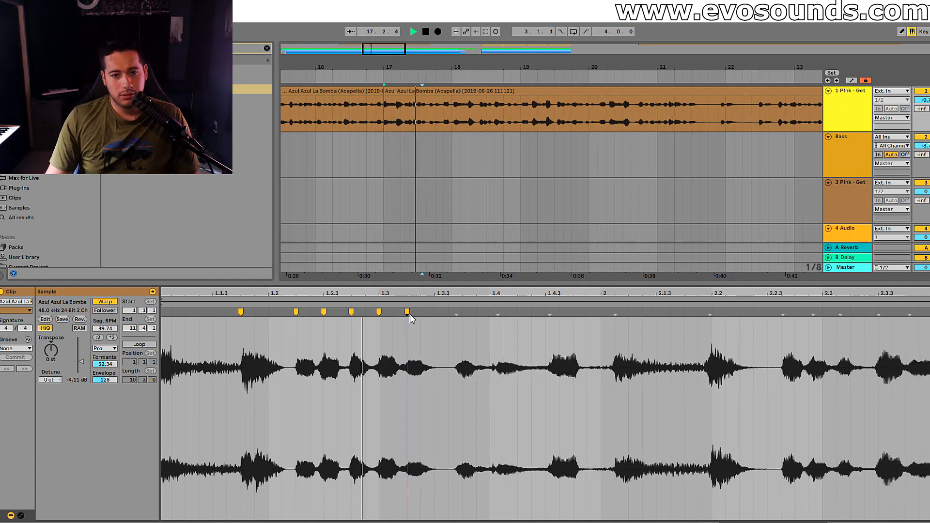
pyautogui.moveTo(456, 315); pyautogui.dragTo(434, 313)
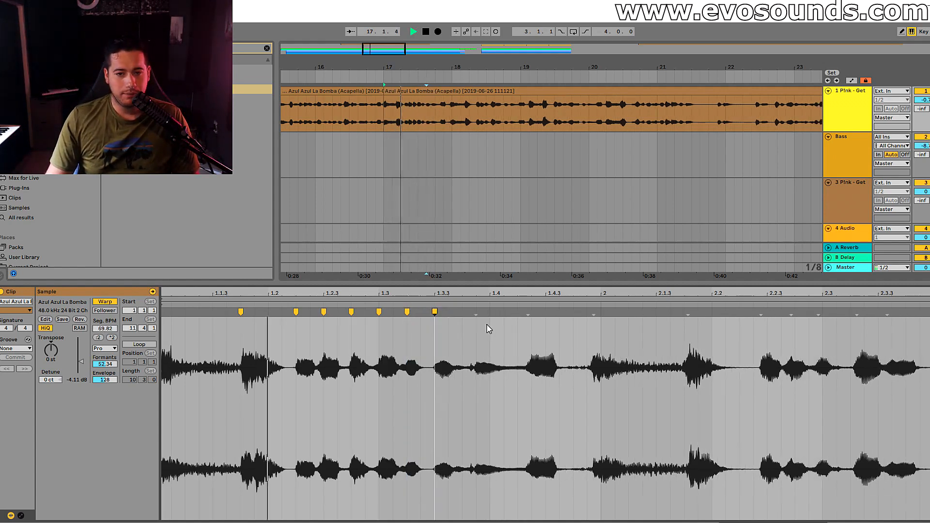
pyautogui.press('space')
pyautogui.press('space')
pyautogui.press('space')
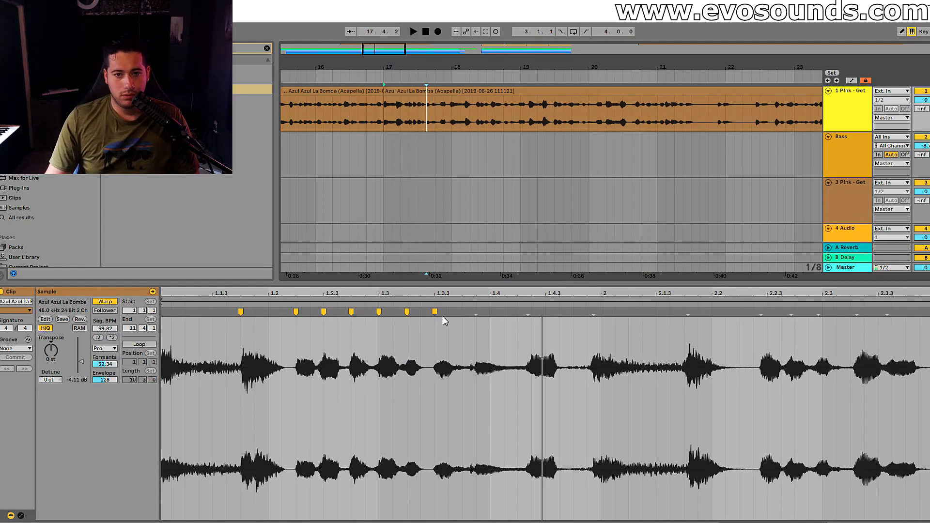
pyautogui.press('space')
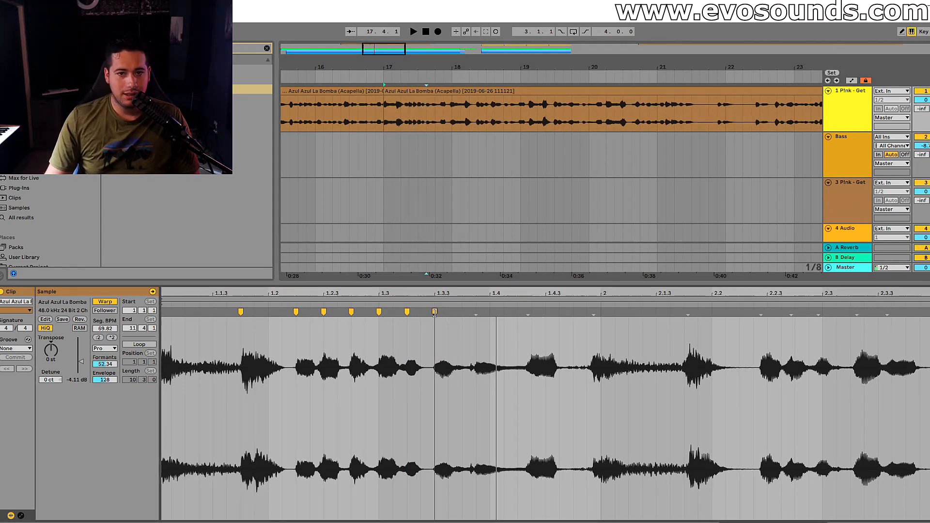
# Shift the last warp marker later from 1.3.3 to 1.3.4, auditioning the timing between moves.
pyautogui.moveTo(434, 312); pyautogui.dragTo(447, 314)
pyautogui.press('space')
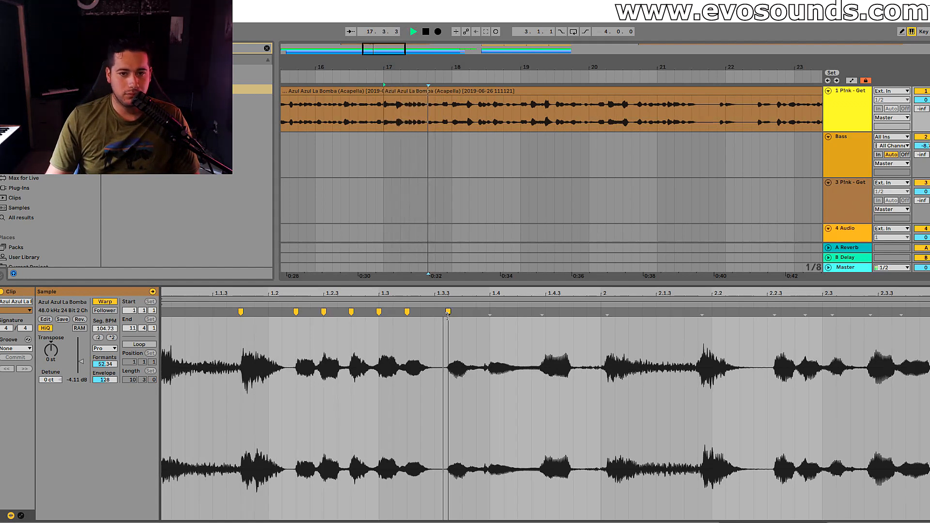
pyautogui.moveTo(448, 312); pyautogui.dragTo(461, 320)
pyautogui.press('space')
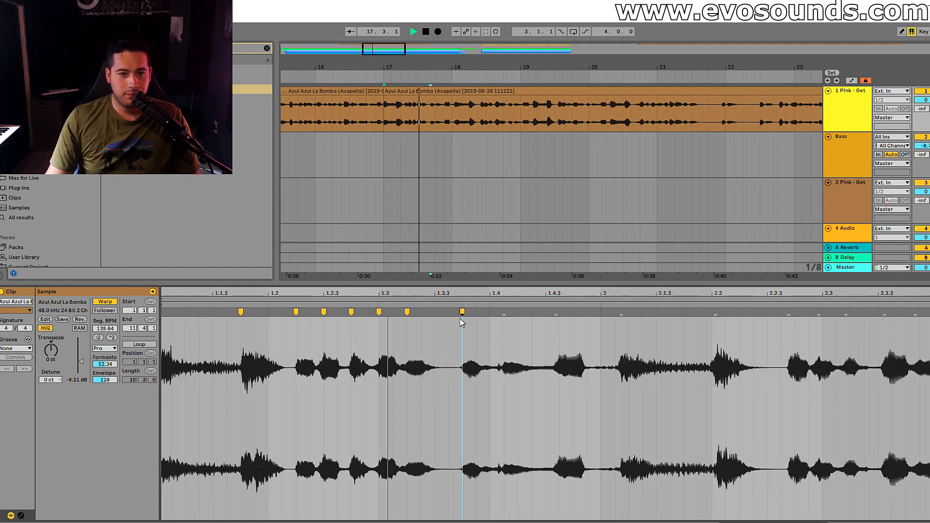
pyautogui.press('space')
# Add warp markers on the next vocal transients, align them to 1.4, 1.4.3 and 2, and audition the timing.
pyautogui.moveTo(556, 318); pyautogui.dragTo(490, 315)
pyautogui.press('space')
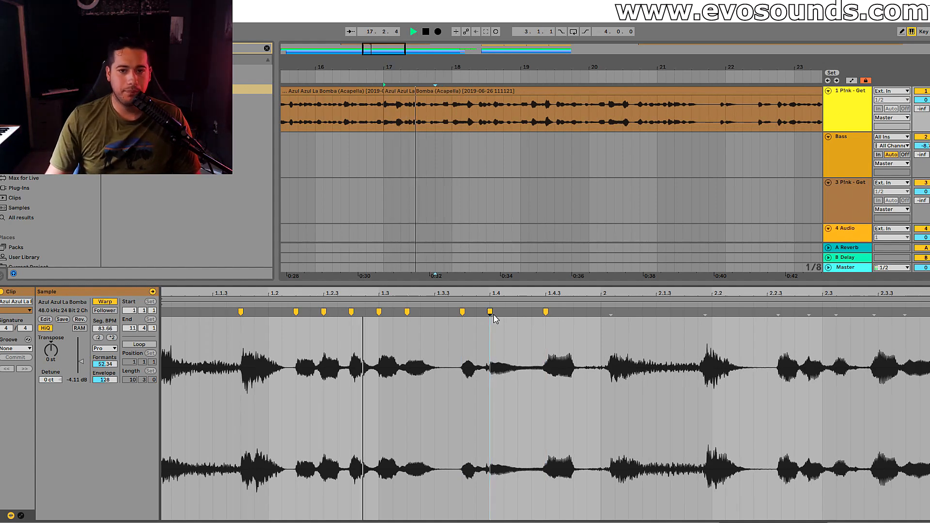
pyautogui.press('space')
pyautogui.moveTo(567, 294)
pyautogui.mouseDown()
pyautogui.moveTo(419, 294)
pyautogui.moveTo(424, 313)
pyautogui.mouseUp()
pyautogui.click(429, 312)
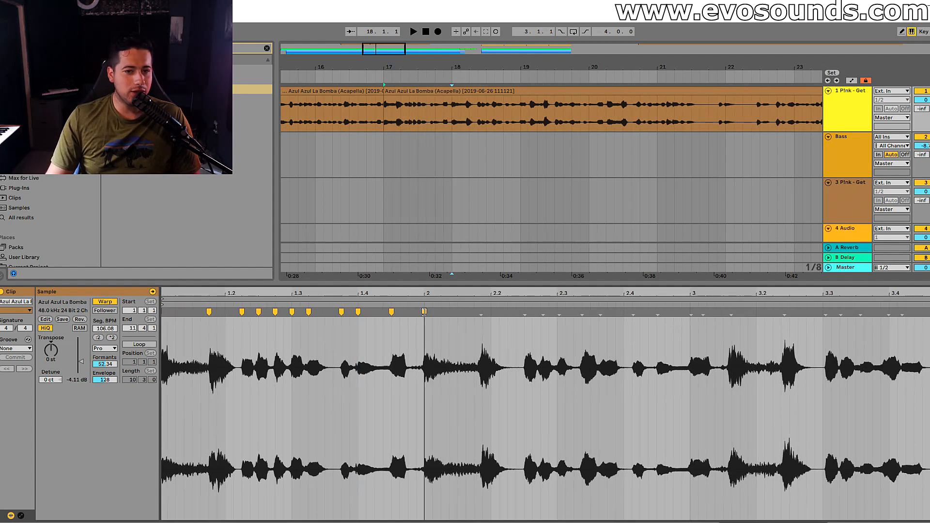
# Align the next strong transient to 2.1.4, audition it, and add warp markers on the two following transients after 2.2.
pyautogui.moveTo(465, 312); pyautogui.dragTo(474, 314)
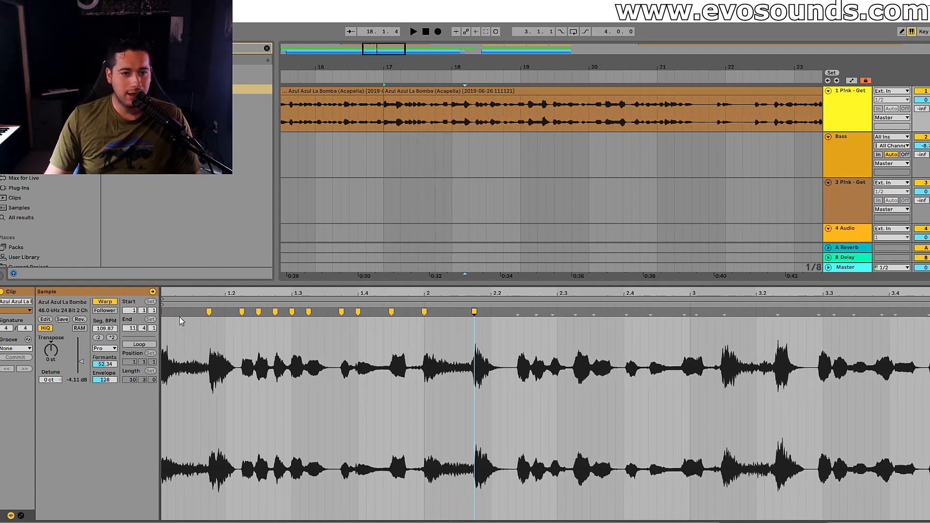
pyautogui.click(202, 314)
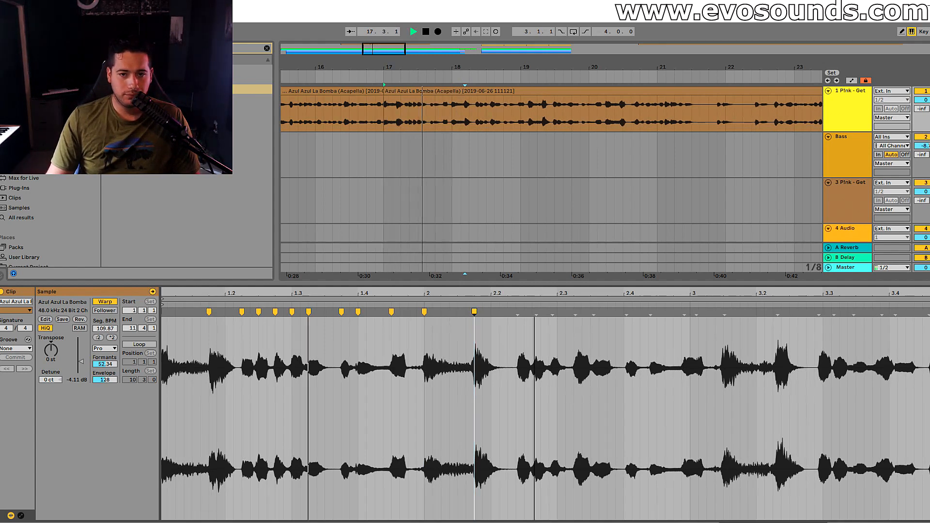
pyautogui.press('+')
pyautogui.moveTo(476, 332)
pyautogui.mouseDown()
pyautogui.moveTo(432, 330)
pyautogui.moveTo(403, 312)
pyautogui.moveTo(428, 313)
pyautogui.mouseUp()
pyautogui.press('space')
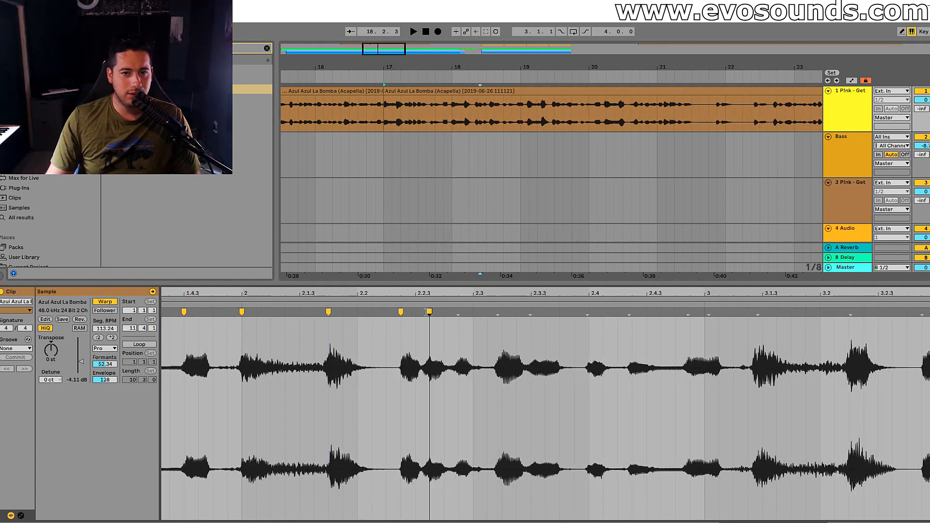
# Align the third transient after 2.2 to 2.2.4, pull the two markers before it back to 2.2.2 and 2.2.3, and audition.
pyautogui.click(396, 307)
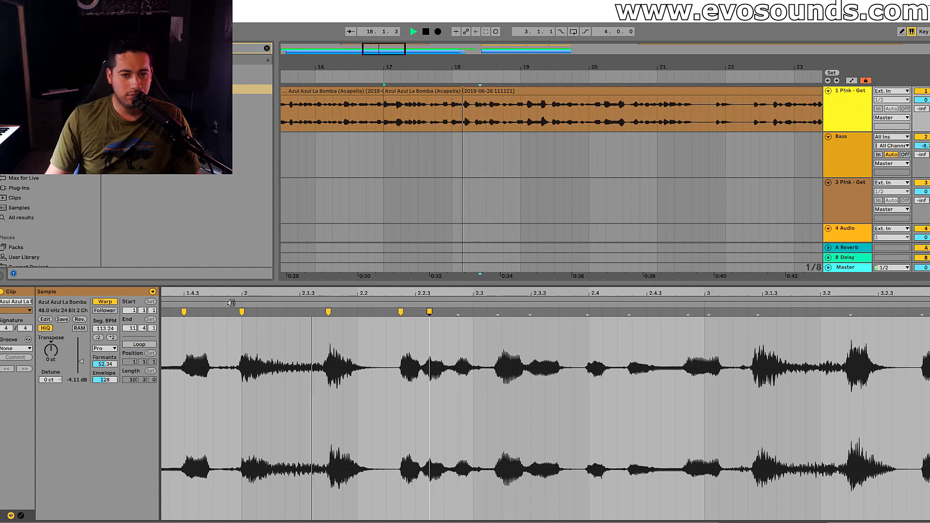
pyautogui.moveTo(455, 313); pyautogui.dragTo(439, 313)
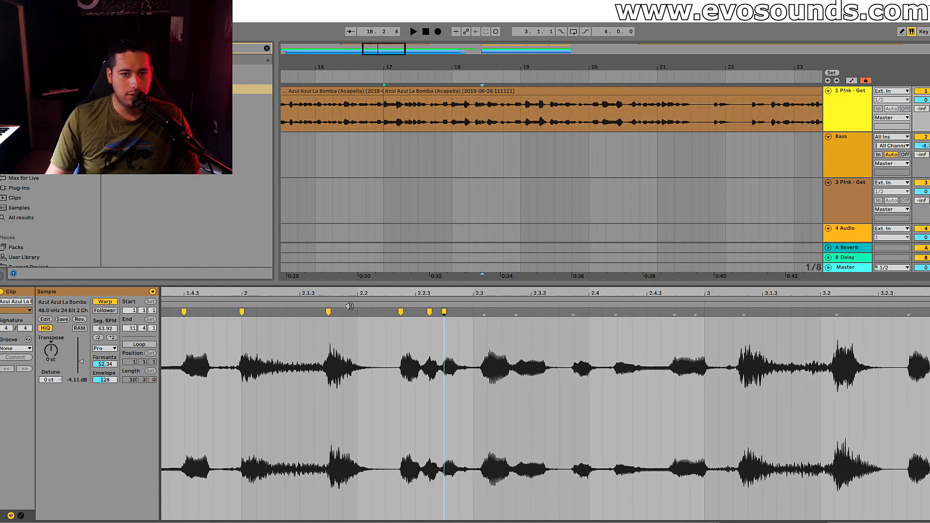
pyautogui.moveTo(407, 311)
pyautogui.mouseDown()
pyautogui.moveTo(393, 310)
pyautogui.moveTo(414, 315)
pyautogui.mouseUp()
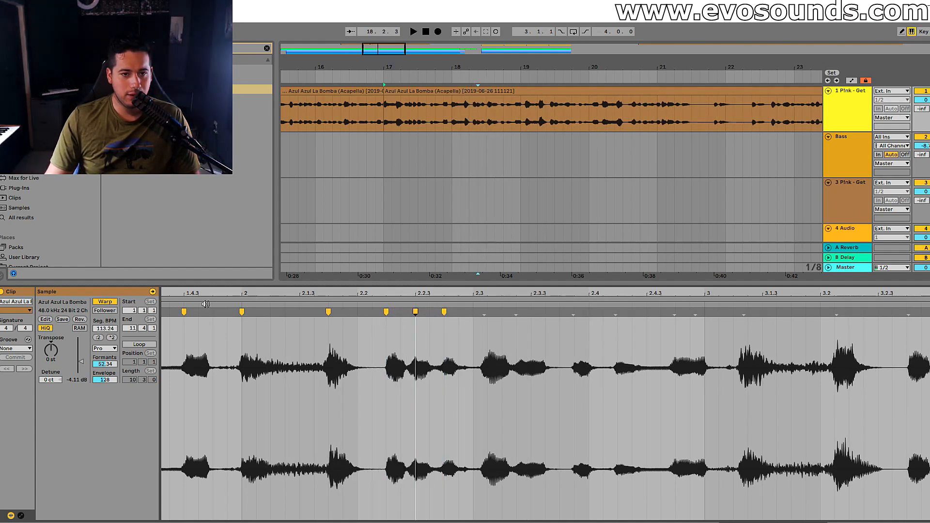
pyautogui.press('space')
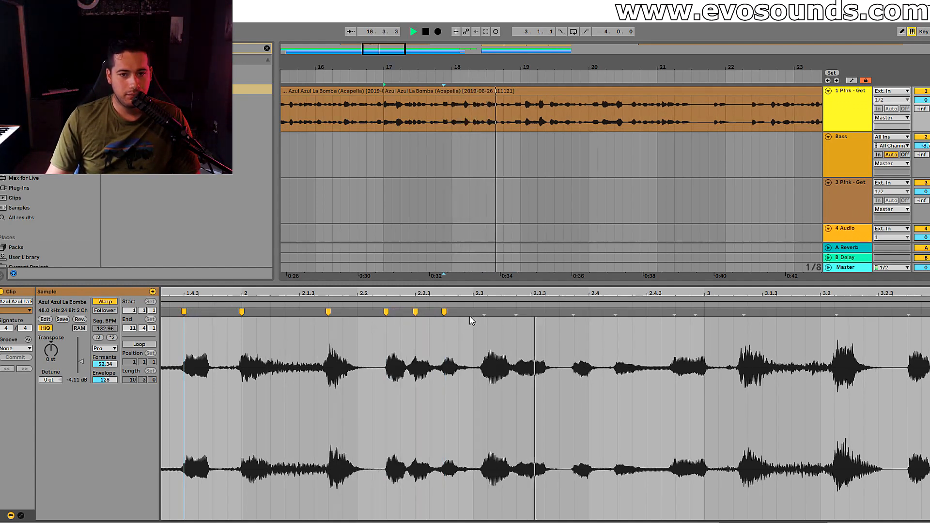
# Stop playback and place warp markers that align the next transients to 2.3, 2.3.2 and 2.3.4.
pyautogui.press('space')
pyautogui.click(483, 312)
pyautogui.moveTo(483, 313)
pyautogui.mouseDown()
pyautogui.moveTo(474, 312)
pyautogui.moveTo(502, 314)
pyautogui.mouseUp()
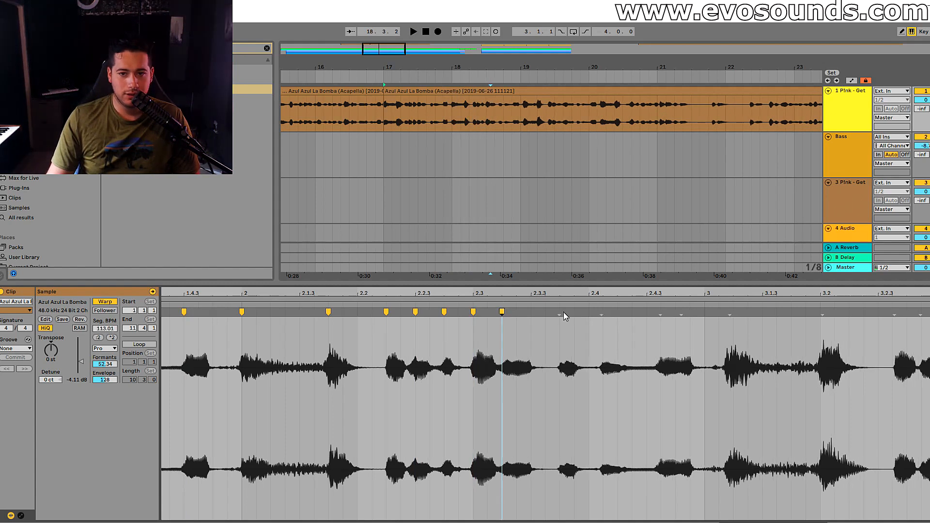
pyautogui.doubleClick(560, 312)
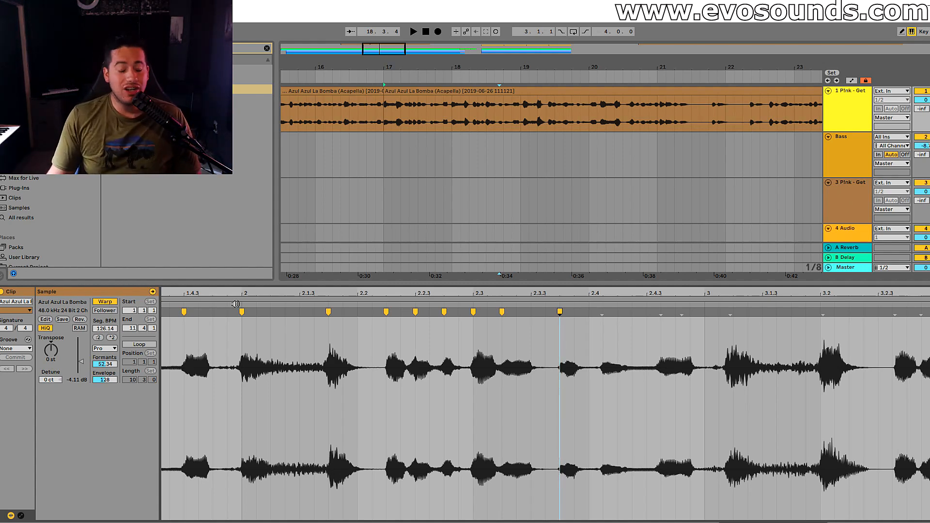
# Align the following transients to 2.4, 2.4.3 and the start of bar 3 with warp markers, then audition.
pyautogui.moveTo(425, 293); pyautogui.dragTo(416, 254)
pyautogui.moveTo(185, 293); pyautogui.dragTo(279, 291)
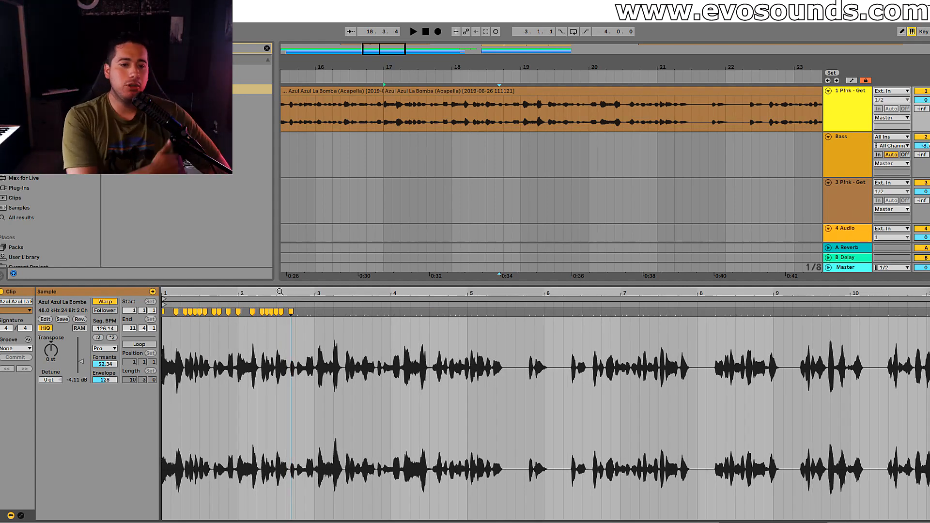
pyautogui.moveTo(240, 292); pyautogui.dragTo(179, 297)
pyautogui.moveTo(354, 311); pyautogui.dragTo(338, 312)
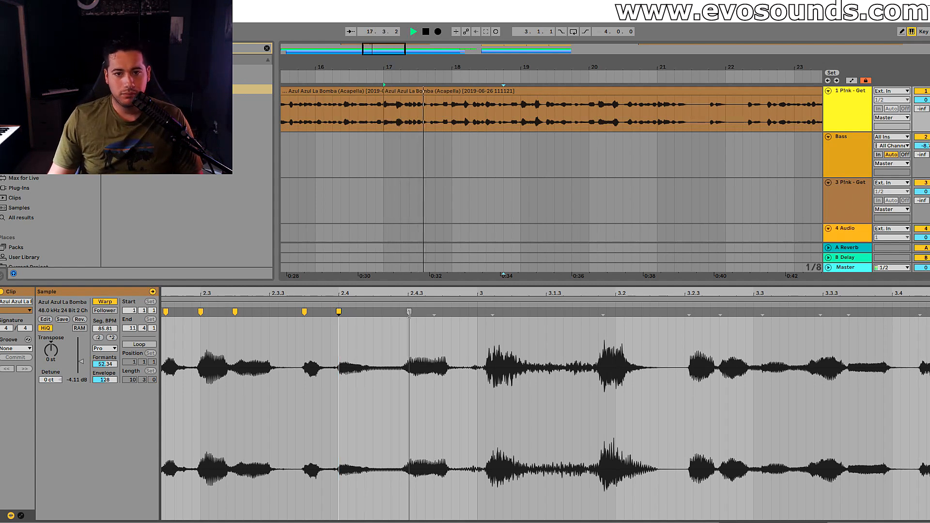
pyautogui.moveTo(409, 313); pyautogui.dragTo(406, 313)
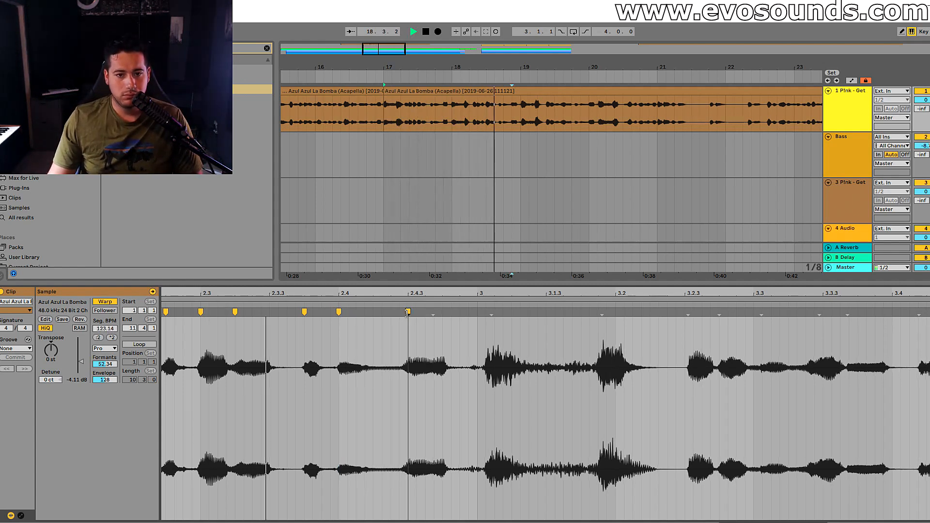
pyautogui.moveTo(490, 313); pyautogui.dragTo(485, 312)
pyautogui.press('space')
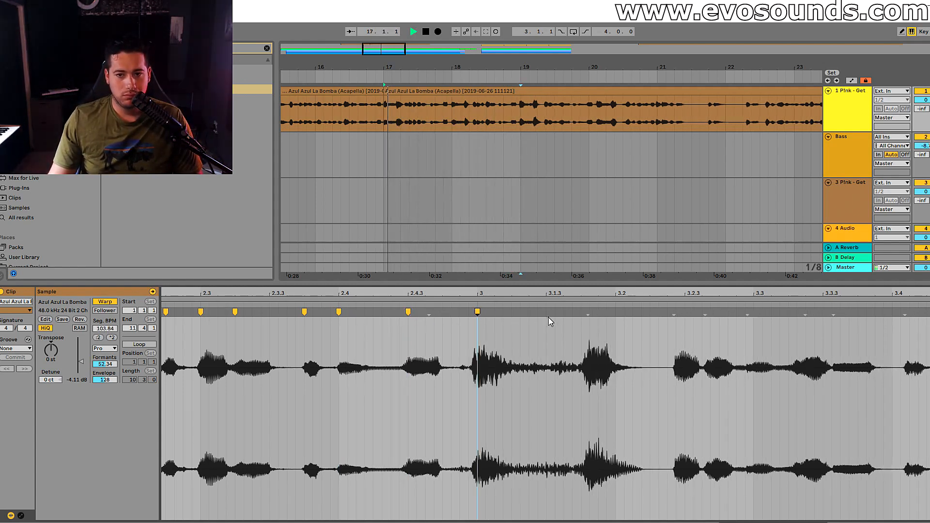
# Align the early bar 3 transients to 3.1.4, 3.2.2, 3.2.3 and 3.2.4 with warp markers and audition from the clip start.
pyautogui.moveTo(596, 313); pyautogui.dragTo(582, 313)
pyautogui.moveTo(534, 293)
pyautogui.mouseDown()
pyautogui.moveTo(510, 292)
pyautogui.moveTo(491, 313)
pyautogui.mouseUp()
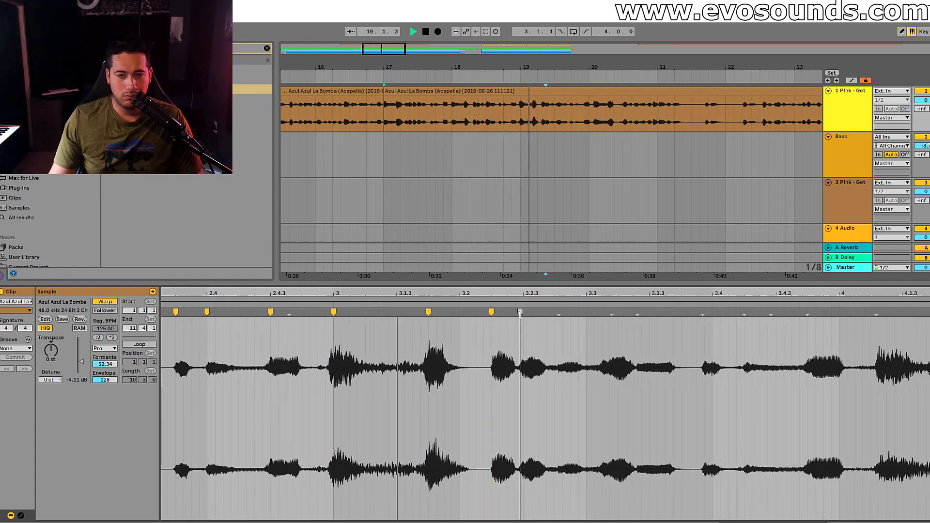
pyautogui.moveTo(561, 314)
pyautogui.mouseDown()
pyautogui.moveTo(602, 313)
pyautogui.moveTo(586, 313)
pyautogui.moveTo(577, 295)
pyautogui.moveTo(436, 297)
pyautogui.mouseUp()
pyautogui.press('space')
pyautogui.press('space')
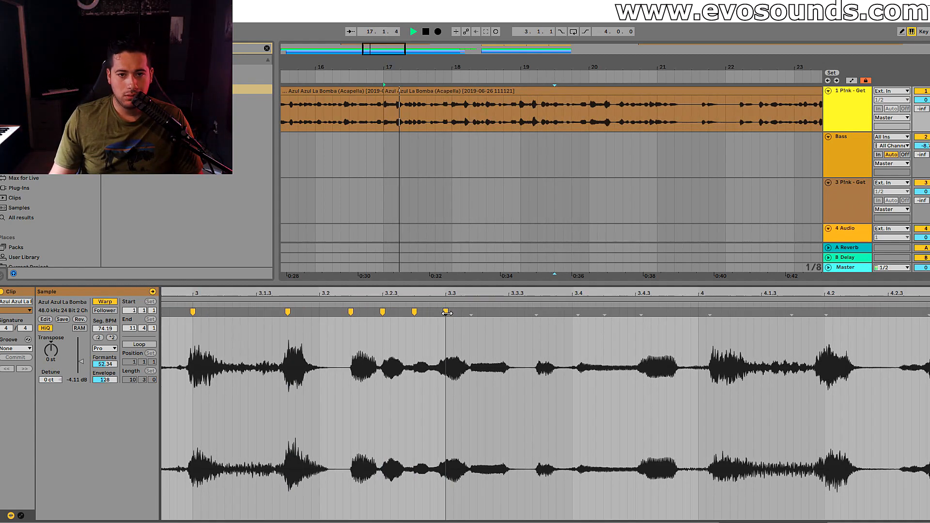
# Undo the latest marker change at 3.3, realign the transients to 3.3 and 3.3.2, and audition the result.
pyautogui.doubleClick(445, 312)
pyautogui.hotkey('ctrl', 'z')
pyautogui.hotkey('ctrl', 'z')
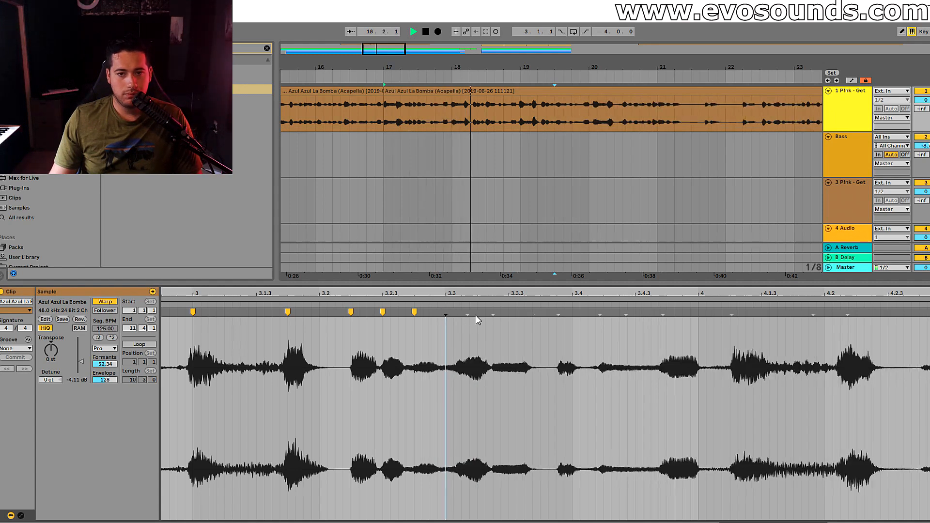
pyautogui.moveTo(466, 313)
pyautogui.mouseDown()
pyautogui.moveTo(445, 313)
pyautogui.moveTo(477, 313)
pyautogui.mouseUp()
pyautogui.press('space')
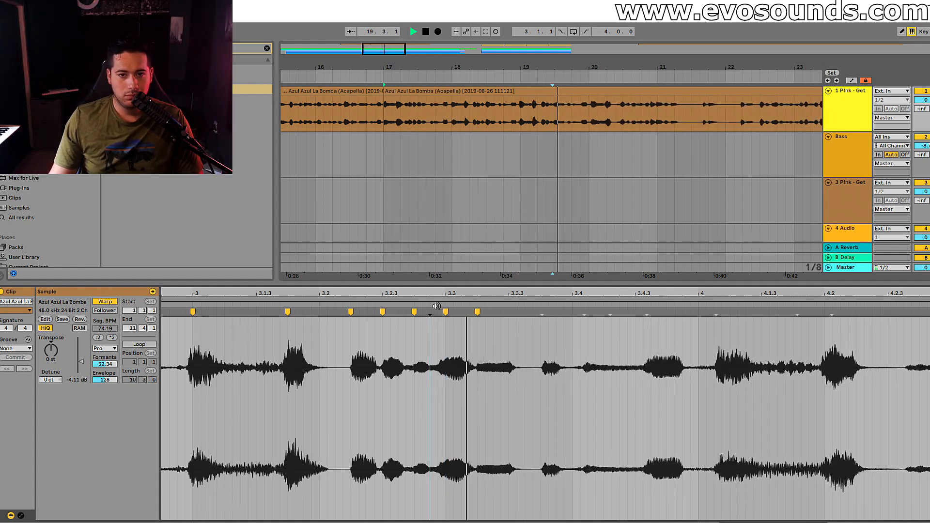
# Align the next two transients to 3.3.4 and 3.4 with warp markers and audition the second half of bar 3.
pyautogui.moveTo(540, 312); pyautogui.dragTo(571, 312)
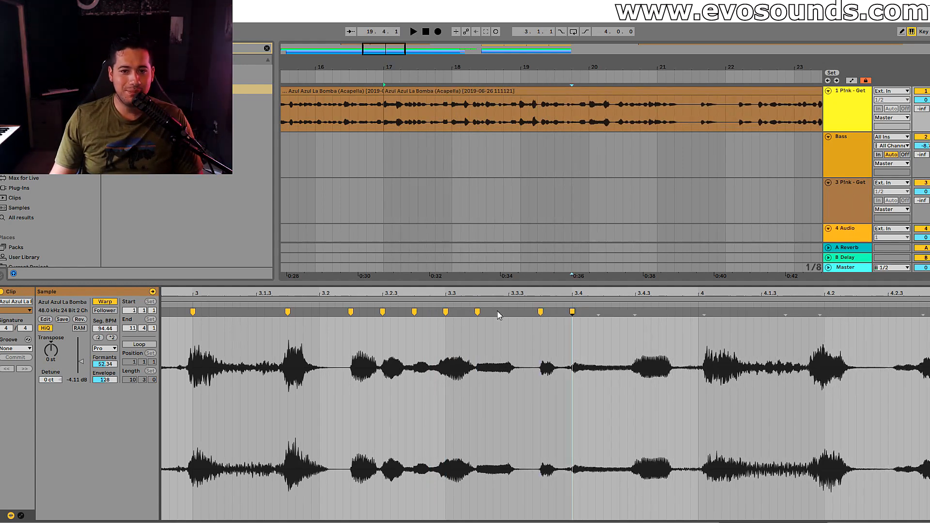
pyautogui.click(360, 302)
pyautogui.moveTo(446, 294); pyautogui.dragTo(343, 292)
pyautogui.press('space')
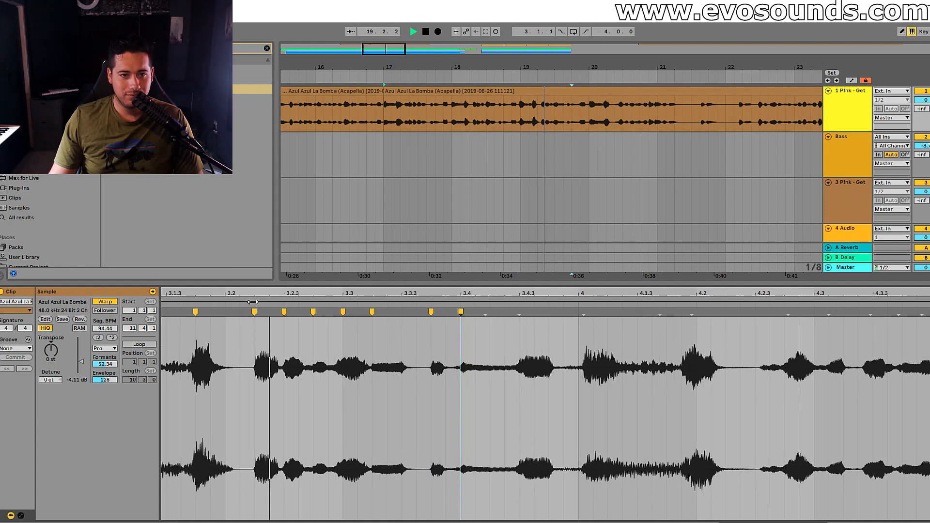
pyautogui.click(183, 303)
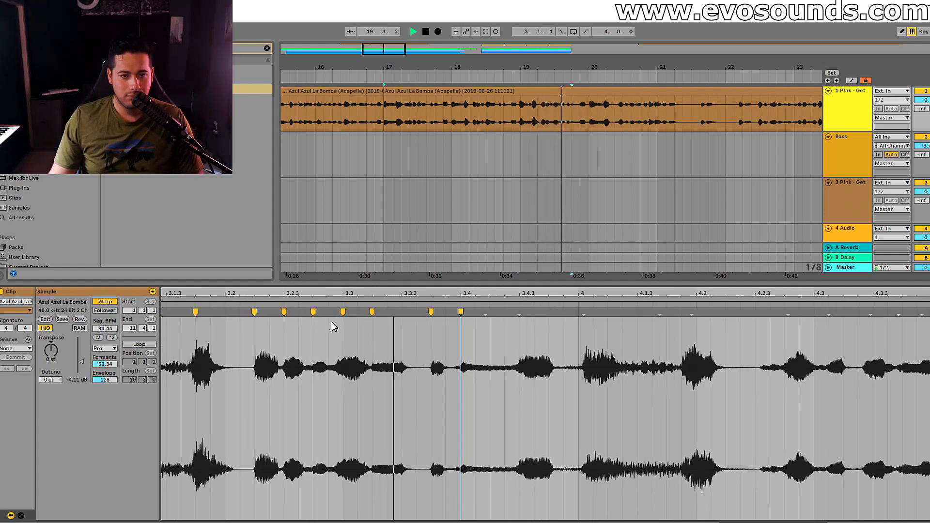
pyautogui.press('space')
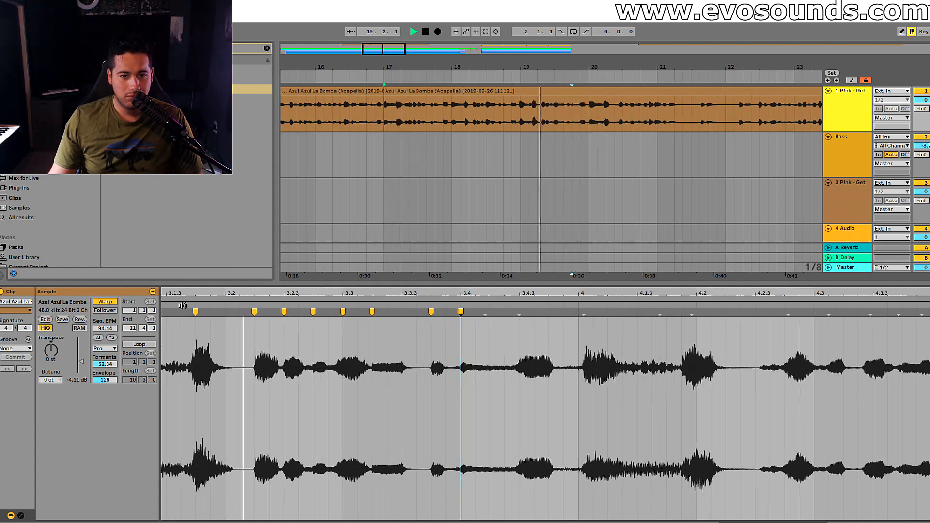
# Nudge the warp marker at 3.3 slightly later and audition the phrase into bar 4.
pyautogui.press('space')
pyautogui.scroll(5, 343, 313)
pyautogui.moveTo(344, 311); pyautogui.dragTo(362, 313)
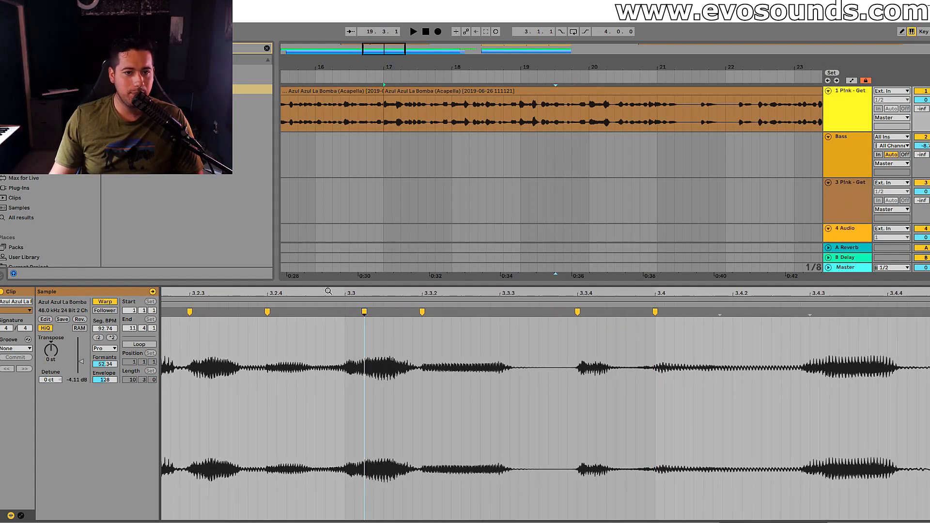
pyautogui.scroll(-5, 329, 291)
pyautogui.click(272, 305)
pyautogui.moveTo(344, 292); pyautogui.dragTo(210, 325)
pyautogui.press('space')
# Add a warp marker at 3.4.3 and align the next strong transient to the start of bar 4.
pyautogui.moveTo(284, 292); pyautogui.dragTo(357, 295)
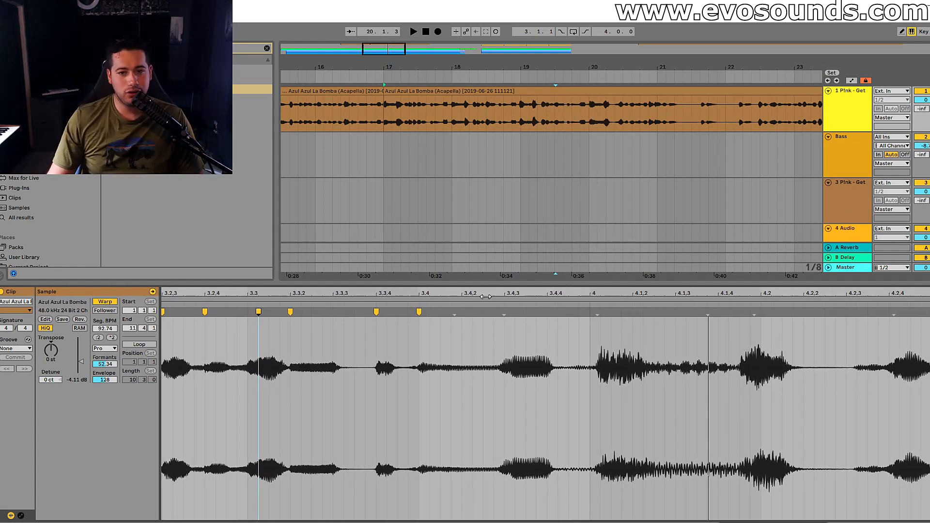
pyautogui.doubleClick(504, 312)
pyautogui.moveTo(597, 312); pyautogui.dragTo(590, 312)
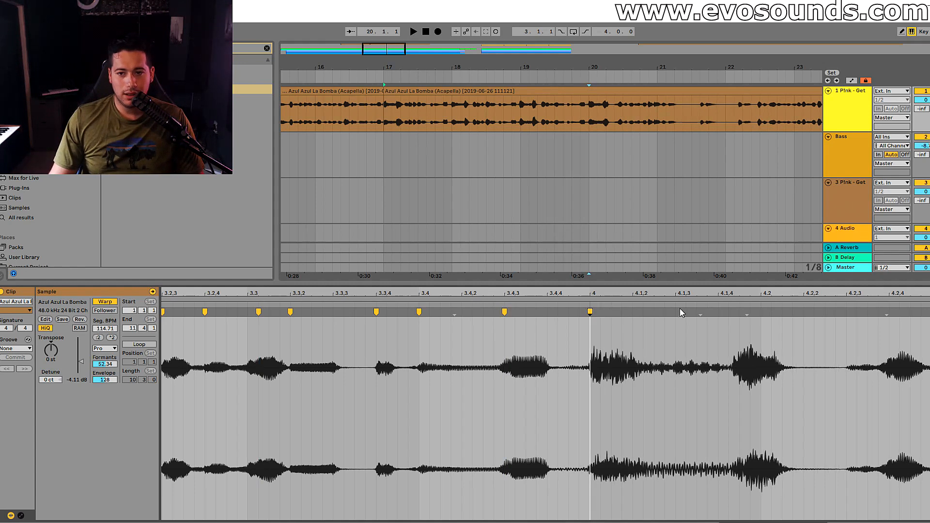
# Pull the next strong transient back to about 4.1.4 with a warp marker, fine-tune its position, and audition bar 4.
pyautogui.moveTo(747, 314); pyautogui.dragTo(716, 314)
pyautogui.click(642, 305)
pyautogui.press('space')
pyautogui.moveTo(718, 312)
pyautogui.mouseDown()
pyautogui.moveTo(729, 311)
pyautogui.moveTo(387, 281)
pyautogui.mouseUp()
pyautogui.click(589, 306)
pyautogui.press('space')
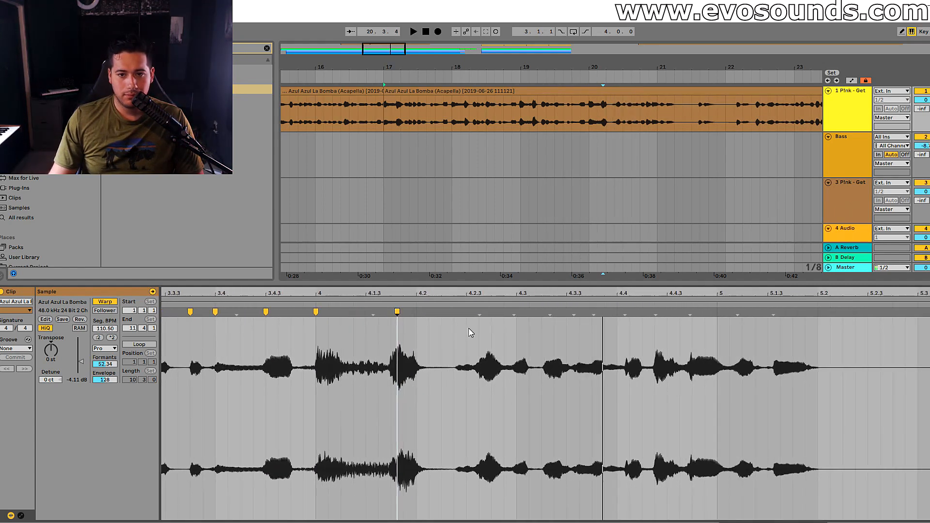
# Align the following bar 4 transients to 4.2.3 and 4.3 with warp markers, auditioning after each.
pyautogui.moveTo(479, 314); pyautogui.dragTo(466, 314)
pyautogui.click(314, 306)
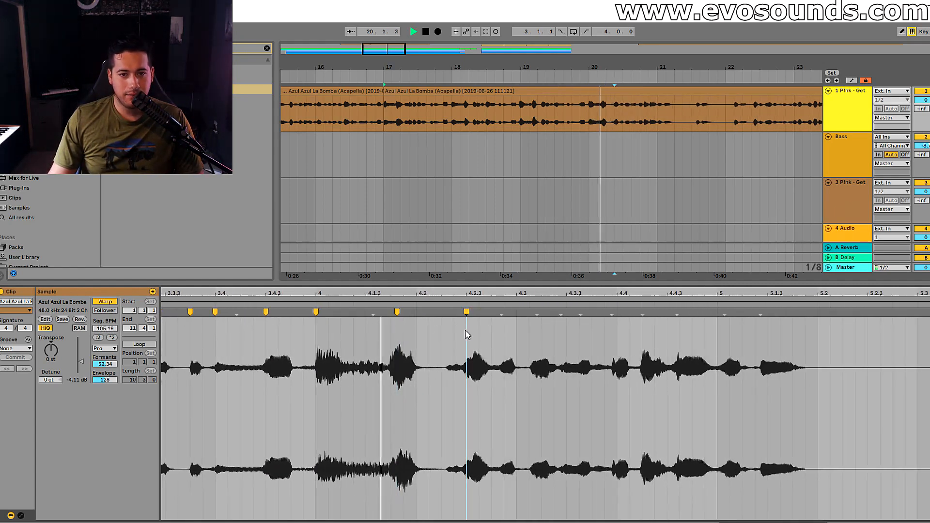
pyautogui.press('space')
pyautogui.click(535, 314)
pyautogui.moveTo(535, 312); pyautogui.dragTo(516, 312)
pyautogui.click(434, 308)
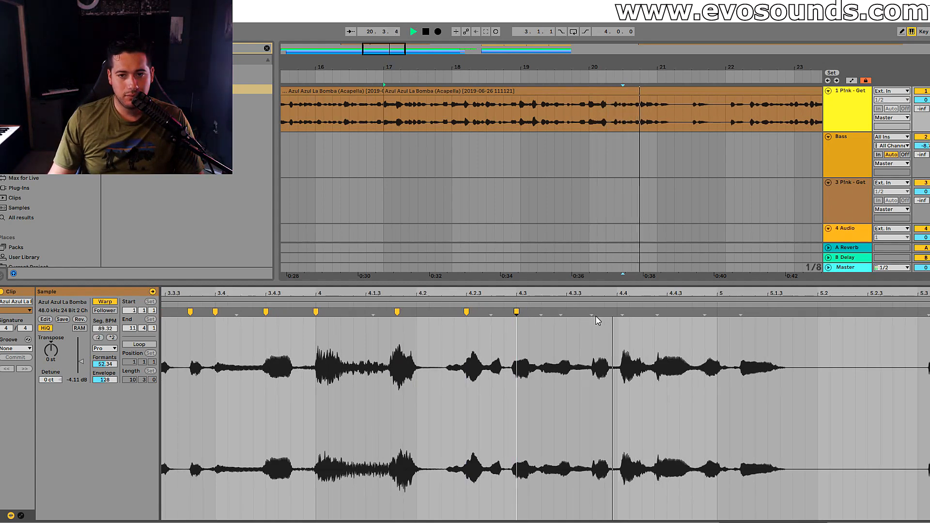
pyautogui.press('space')
# Align transients to 4.4 and 5, audition, and place warp markers on the following transients from 5.2.4 through 6.2.4.
pyautogui.moveTo(622, 314); pyautogui.dragTo(616, 314)
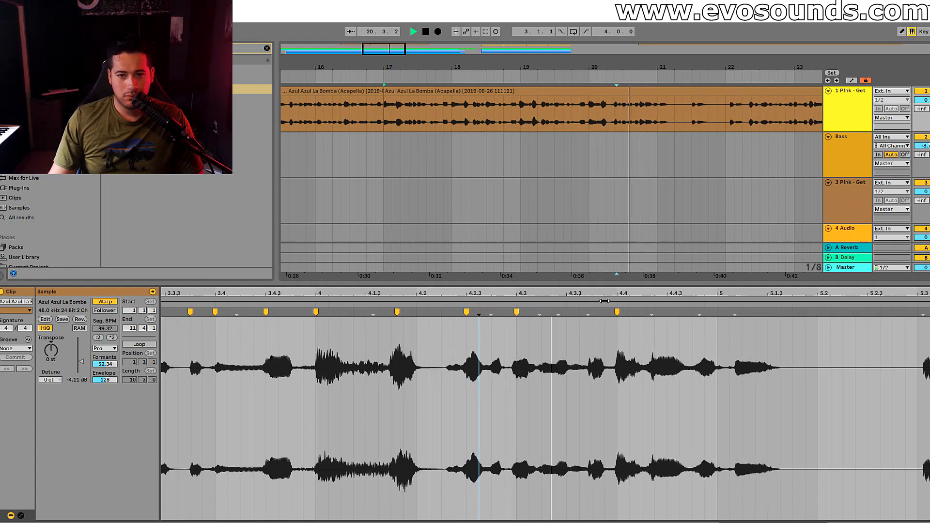
pyautogui.press('space')
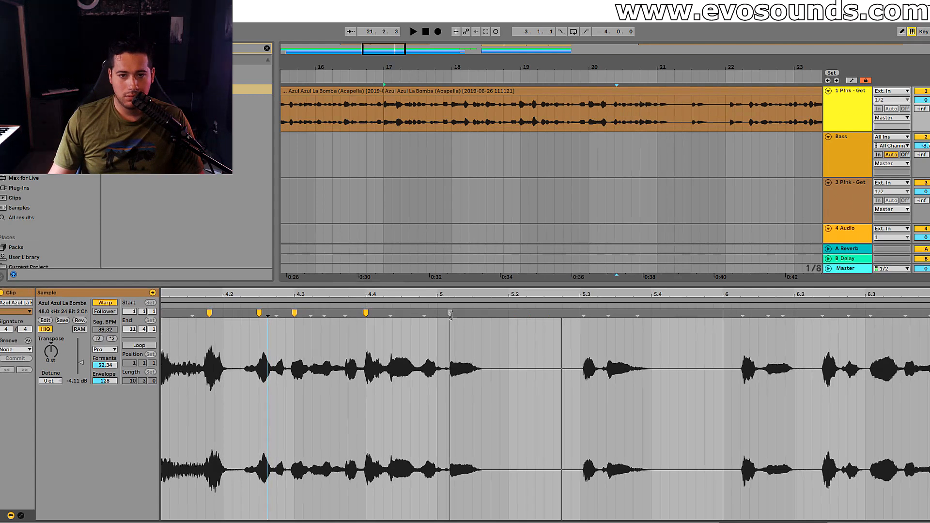
pyautogui.moveTo(450, 313); pyautogui.dragTo(438, 313)
pyautogui.press('space')
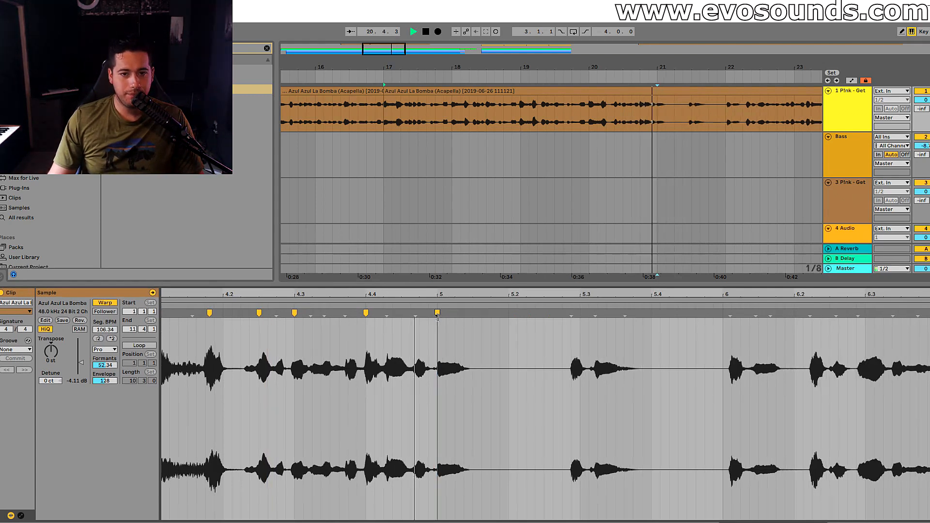
pyautogui.press('space')
pyautogui.moveTo(463, 313)
pyautogui.mouseDown()
pyautogui.moveTo(445, 313)
pyautogui.moveTo(461, 316)
pyautogui.mouseUp()
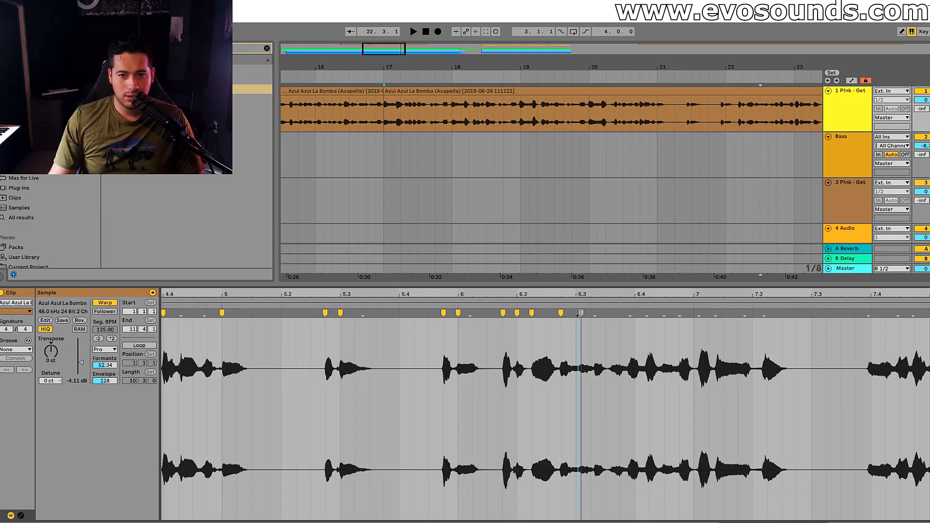
# Nudge the transient near 6.3 slightly later with its warp marker, and audition the warped acapella against the drums from bar 17.
pyautogui.moveTo(579, 313); pyautogui.dragTo(590, 313)
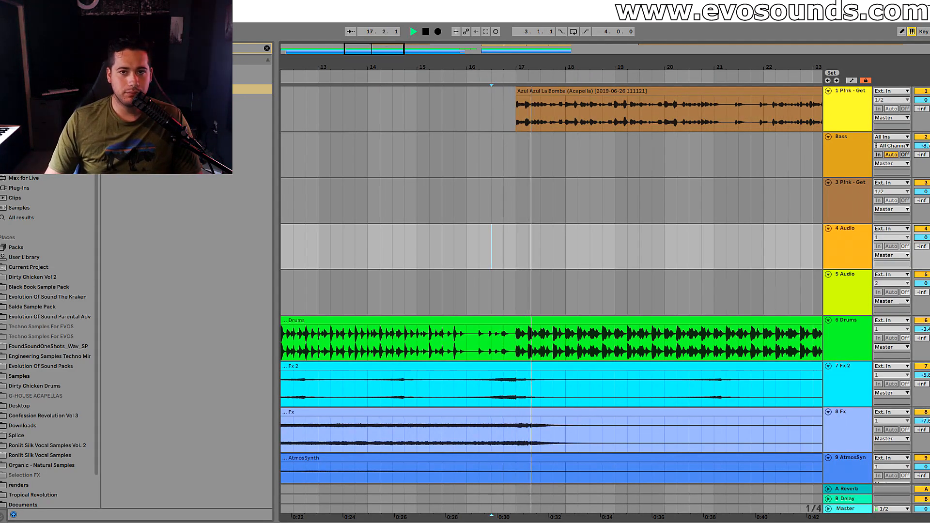
pyautogui.moveTo(585, 68); pyautogui.dragTo(418, 48)
pyautogui.click(467, 91)
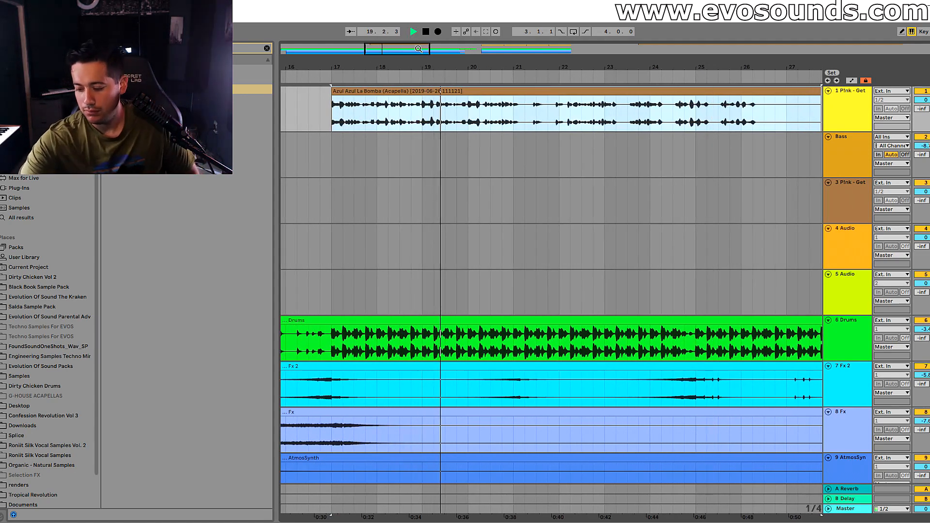
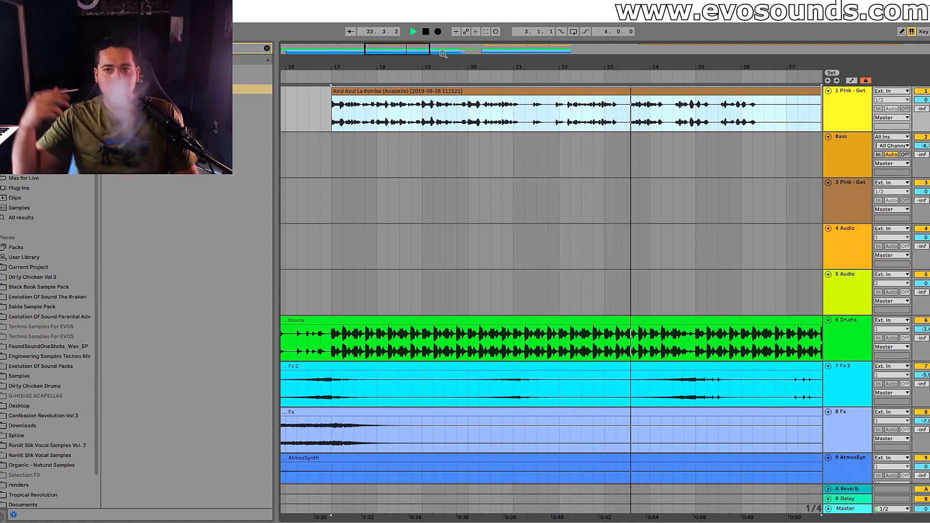
pyautogui.moveTo(442, 54); pyautogui.dragTo(446, 47)
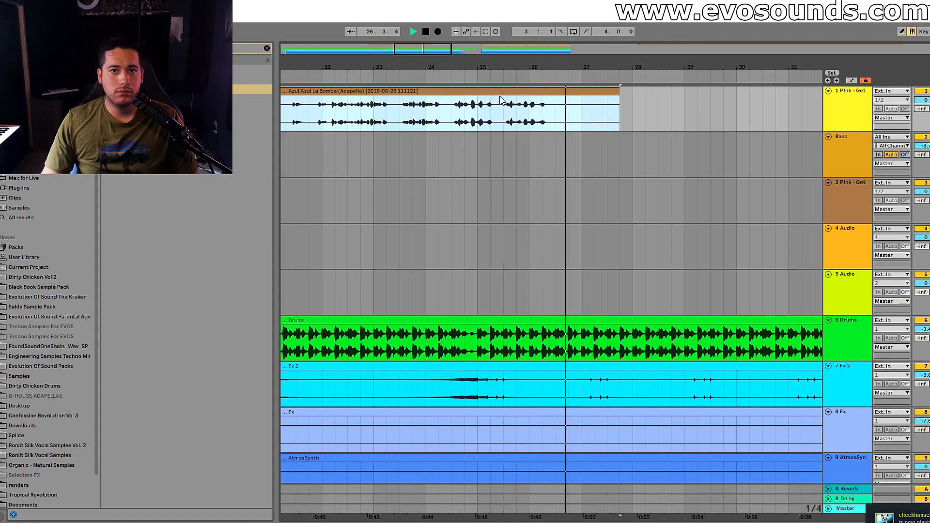
pyautogui.press('space')
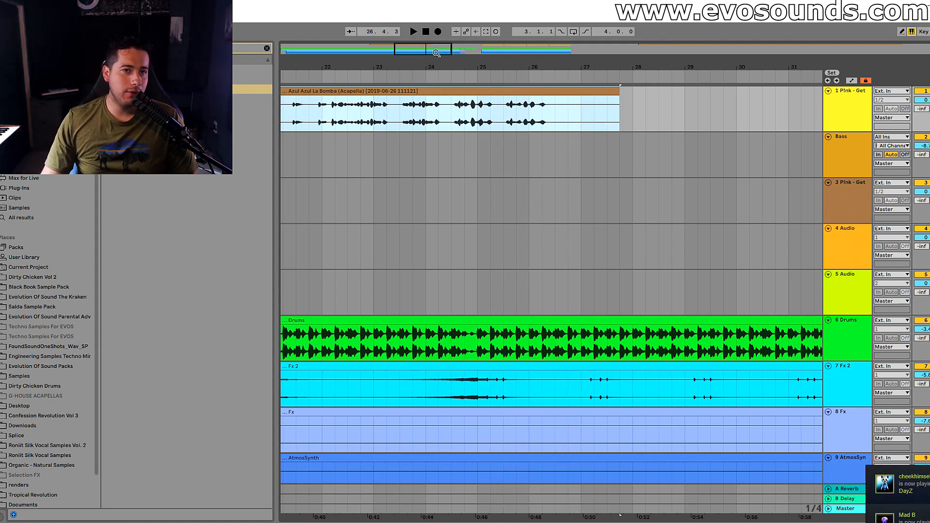
# Audition the acapella around bar 21 and delete everything from bar 21 onward, keeping the four bars from bar 17.
pyautogui.moveTo(436, 52); pyautogui.dragTo(433, 45)
pyautogui.moveTo(536, 112); pyautogui.dragTo(555, 112)
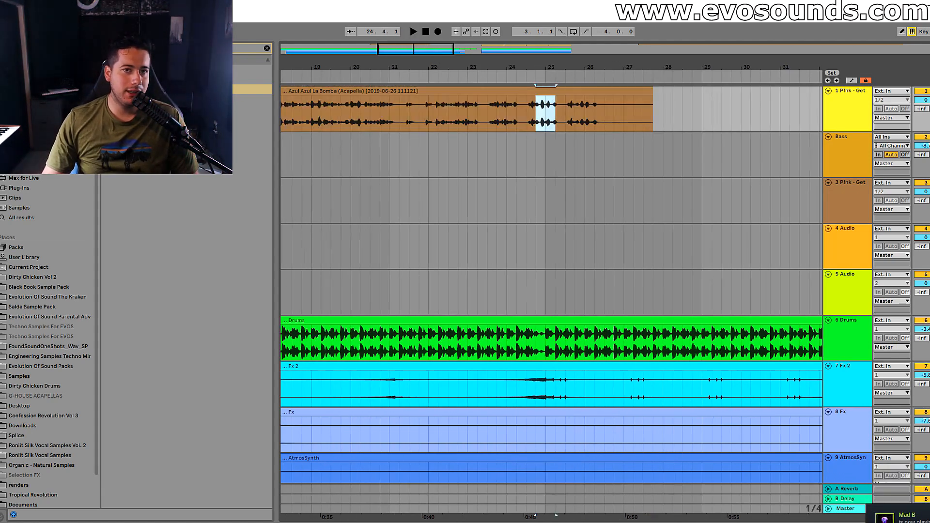
pyautogui.moveTo(436, 67); pyautogui.dragTo(540, 60)
pyautogui.moveTo(495, 112); pyautogui.dragTo(407, 111)
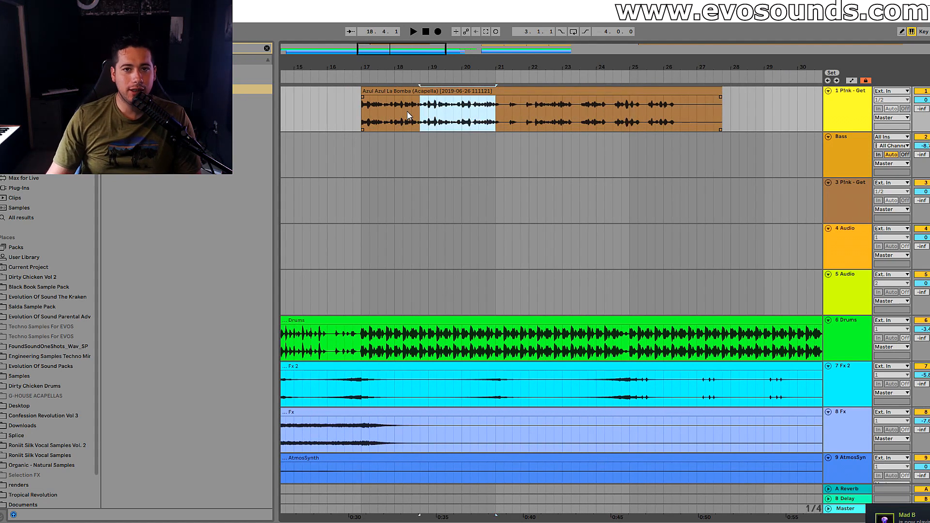
pyautogui.click(525, 95)
pyautogui.click(492, 115)
pyautogui.press('space')
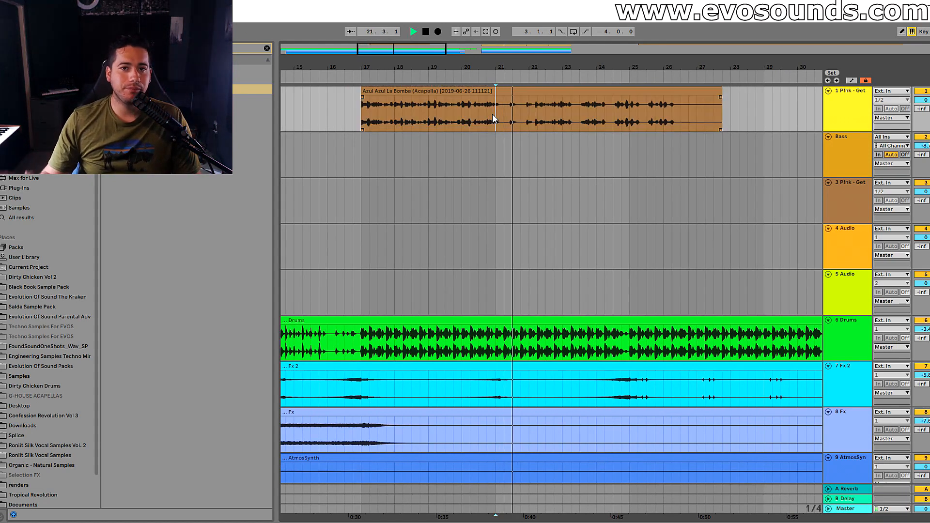
pyautogui.press('space')
pyautogui.moveTo(492, 114); pyautogui.dragTo(741, 100)
pyautogui.press('Delete')
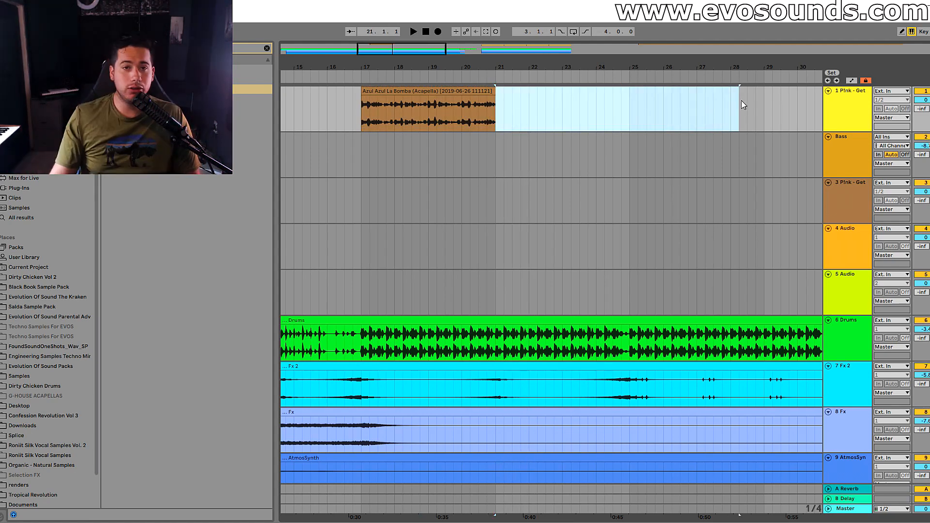
# Duplicate the four-bar acapella clip to bar 21 and audition it from bar 17.
pyautogui.click(419, 101)
pyautogui.hotkey('ctrl', 'd')
pyautogui.click(410, 91)
pyautogui.press('space')
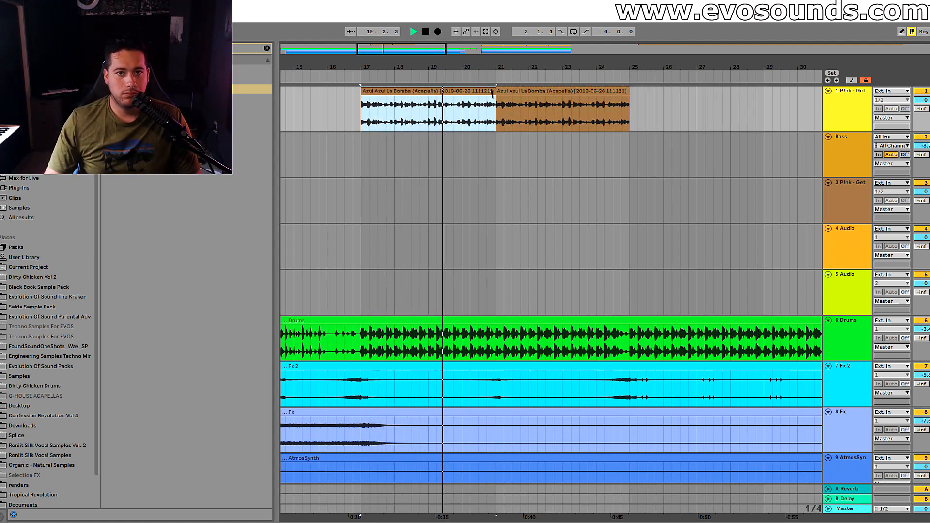
# Trim the first acapella clip to end at bar 19 and duplicate it three times to fill up to bar 25.
pyautogui.moveTo(492, 93); pyautogui.dragTo(429, 105)
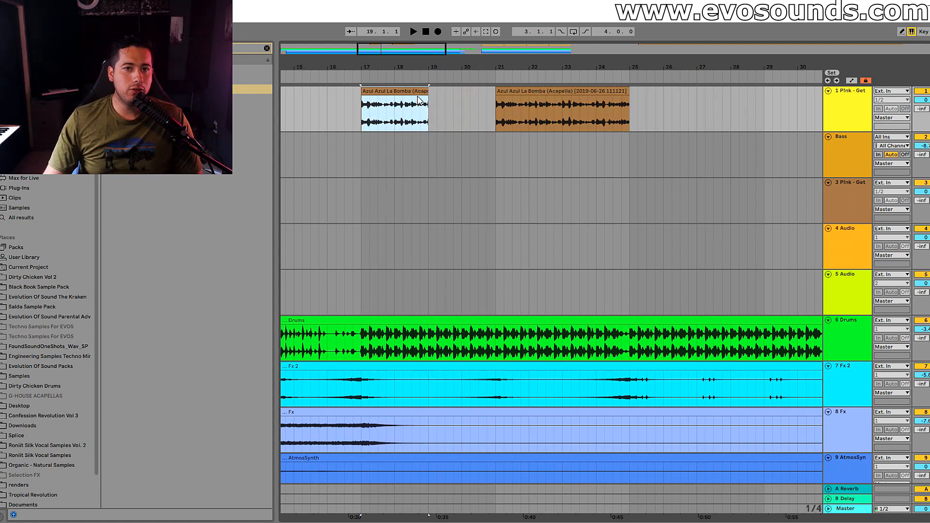
pyautogui.hotkey('ctrl', 'd')
pyautogui.hotkey('ctrl', 'd')
pyautogui.hotkey('ctrl', 'd')
pyautogui.click(385, 93)
pyautogui.press('space')
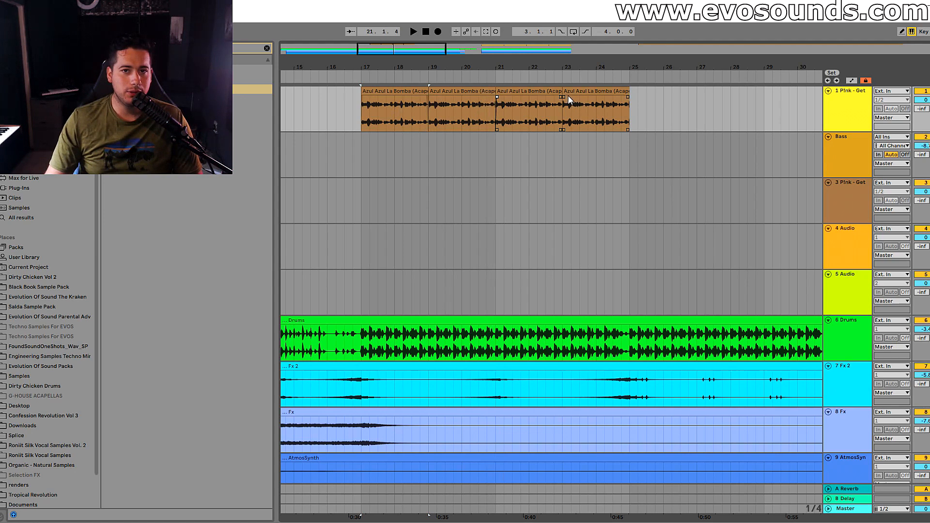
# Audition the repeated two-bar acapella clips from bar 22 across the clip boundary at bar 23.
pyautogui.click(537, 107)
pyautogui.press('space')
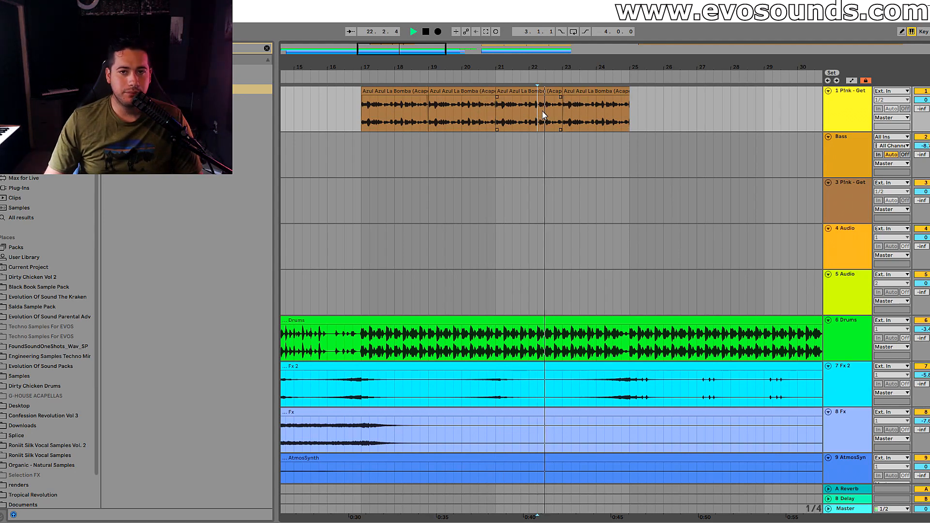
pyautogui.press('space')
pyautogui.click(565, 101)
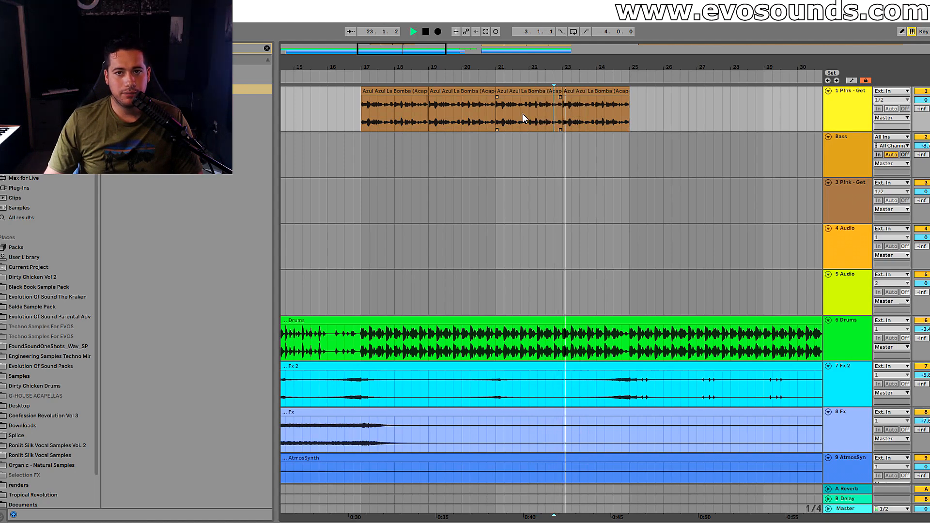
pyautogui.moveTo(538, 68); pyautogui.dragTo(545, 62)
pyautogui.click(582, 92)
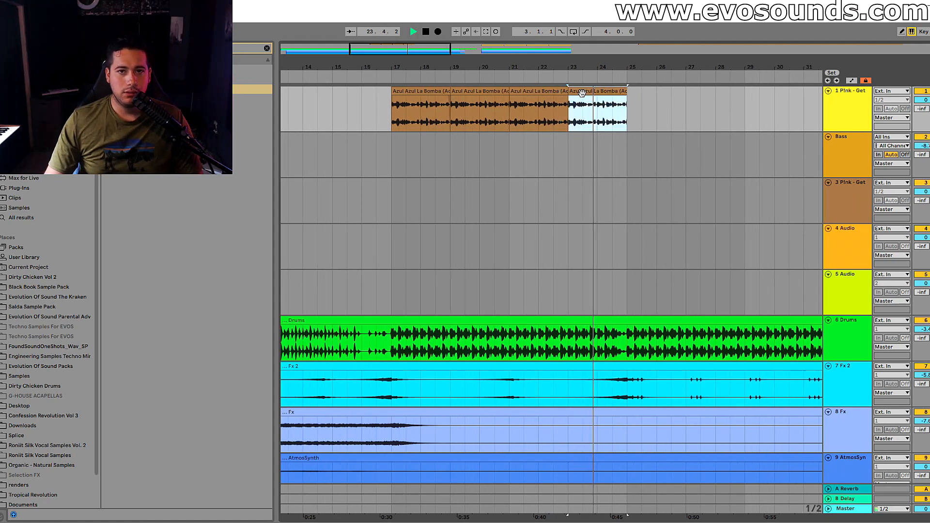
pyautogui.click(494, 93)
pyautogui.click(407, 92)
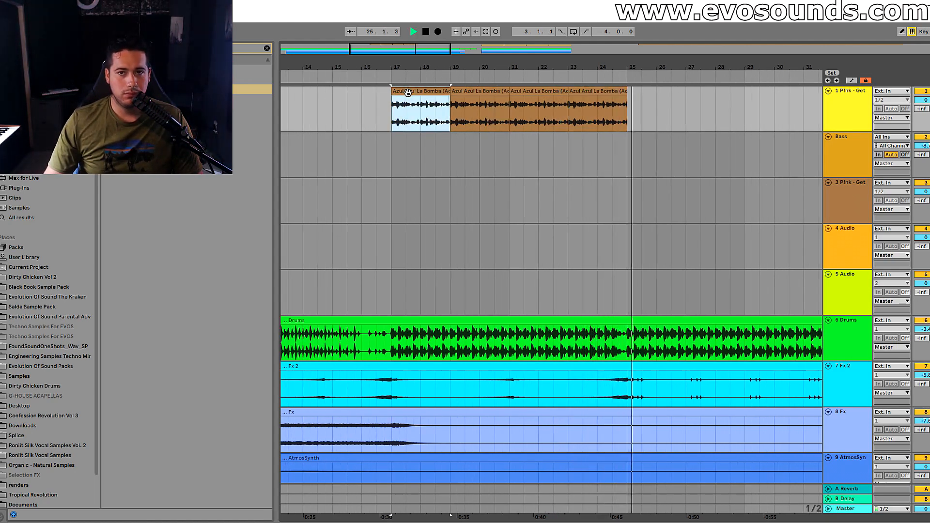
# Insert an empty MIDI clip on the Bass track from bar 17 to bar 25 and enlarge its note editor.
pyautogui.moveTo(407, 153)
pyautogui.mouseDown()
pyautogui.moveTo(616, 153)
pyautogui.moveTo(391, 144)
pyautogui.mouseUp()
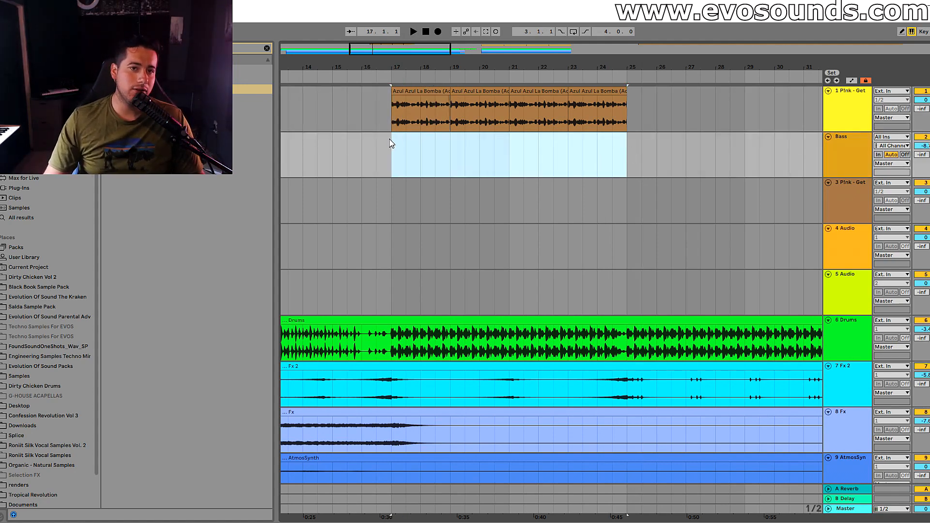
pyautogui.hotkey('ctrl', 'shift', 'm')
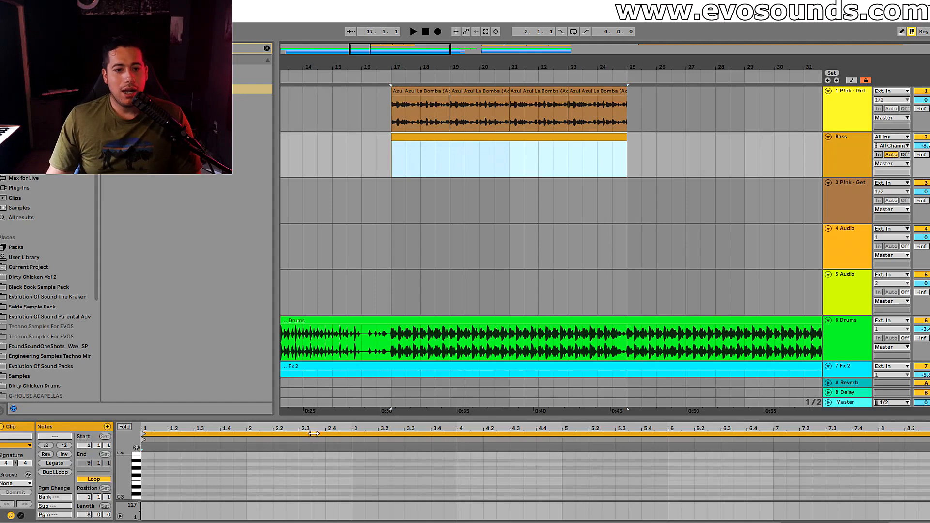
pyautogui.moveTo(347, 418); pyautogui.dragTo(348, 227)
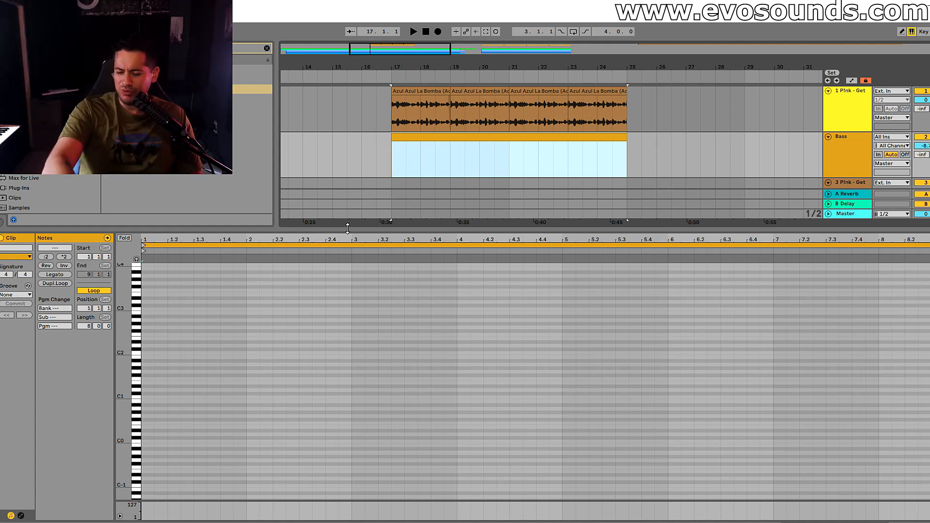
# Add a one-beat F#1 note at the start of the bass clip and transpose it up two octaves to F#3.
pyautogui.moveTo(125, 369); pyautogui.dragTo(137, 372)
pyautogui.doubleClick(147, 398)
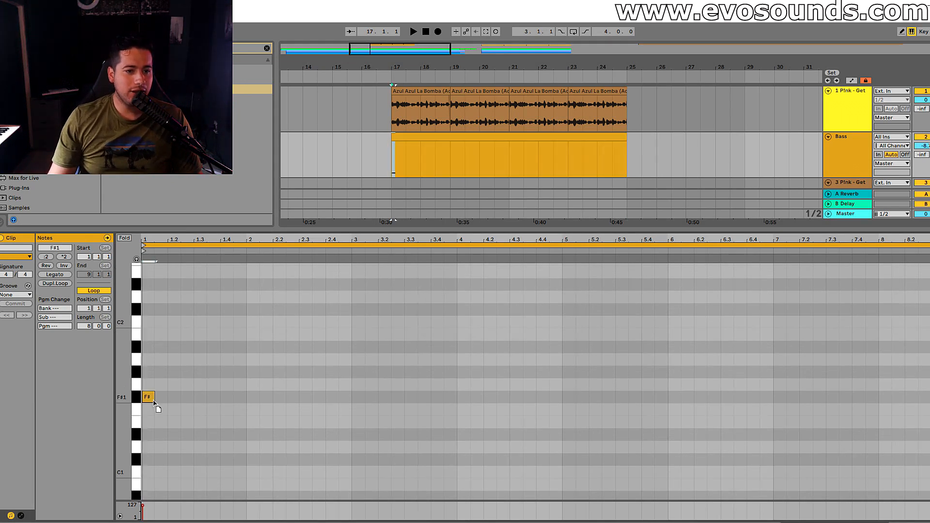
pyautogui.click(166, 402)
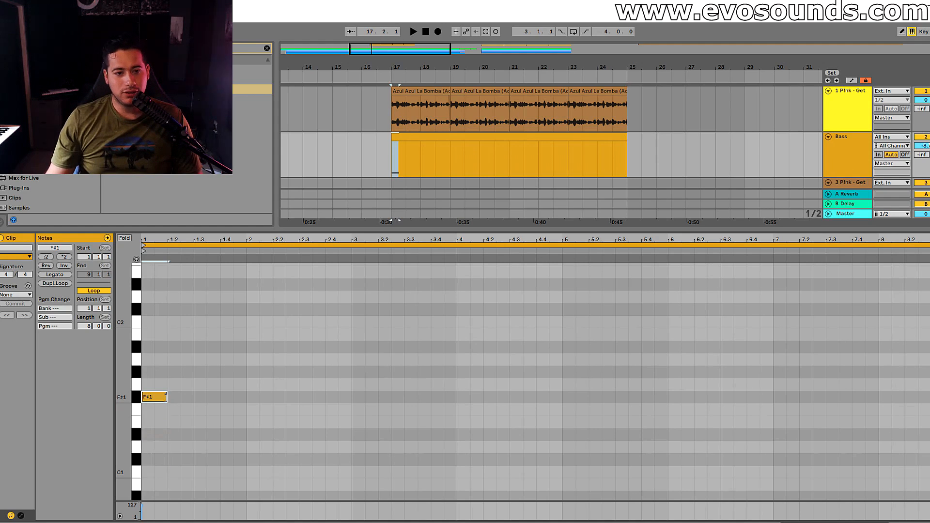
pyautogui.press('space')
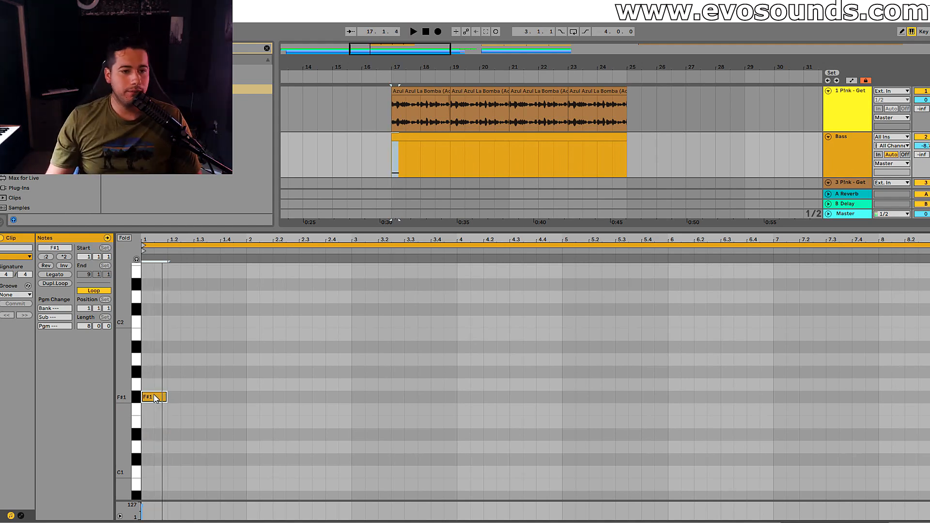
pyautogui.hotkey('shift', 'Up')
pyautogui.hotkey('shift', 'Up')
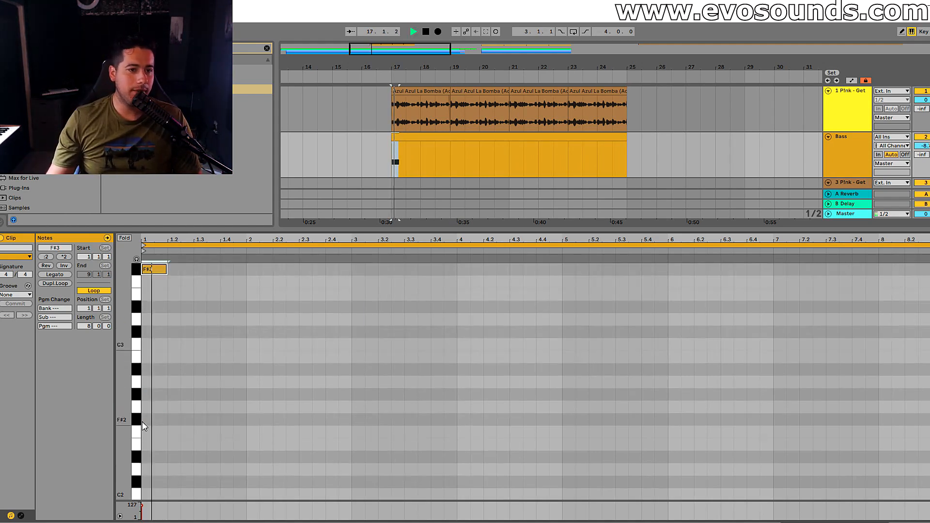
pyautogui.scroll(3, 227, 312)
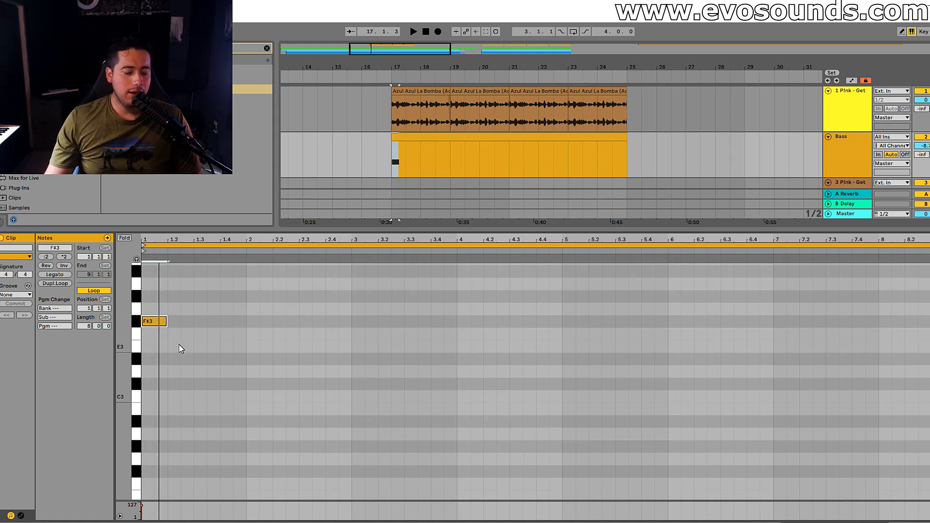
pyautogui.scroll(1, 179, 349)
# Add a one-beat A#3 note at 1.2 and duplicate the F#3 and A#3 pair to fill the eight-bar bass clip.
pyautogui.doubleClick(178, 342)
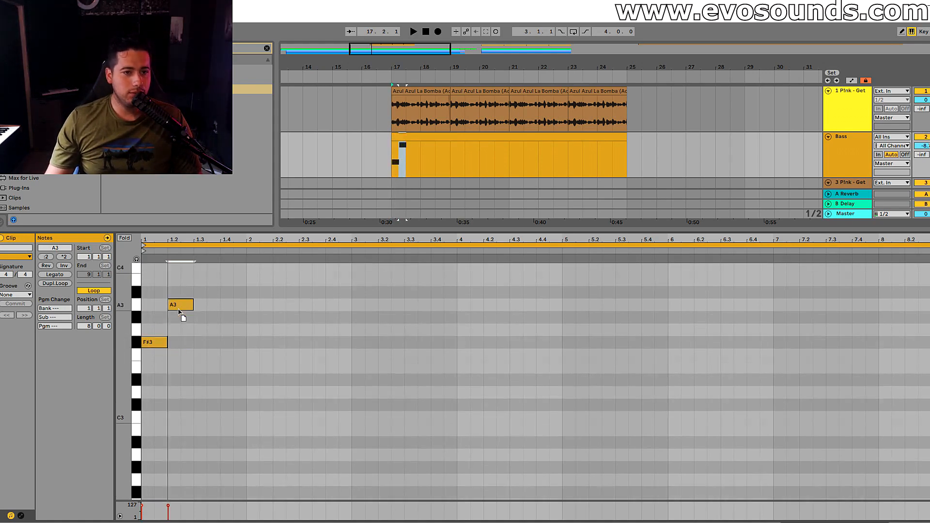
pyautogui.press('space')
pyautogui.moveTo(192, 264); pyautogui.dragTo(135, 353)
pyautogui.hotkey('ctrl', 'd')
pyautogui.hotkey('ctrl', 'd')
pyautogui.hotkey('ctrl', 'd')
pyautogui.hotkey('ctrl', 'd')
pyautogui.hotkey('ctrl', 'd')
pyautogui.hotkey('ctrl', 'd')
pyautogui.hotkey('ctrl', 'd')
pyautogui.hotkey('ctrl', 'd')
pyautogui.hotkey('ctrl', 'd')
pyautogui.hotkey('ctrl', 'd')
pyautogui.hotkey('ctrl', 'd')
pyautogui.hotkey('ctrl', 'd')
pyautogui.hotkey('ctrl', 'd')
pyautogui.hotkey('ctrl', 'd')
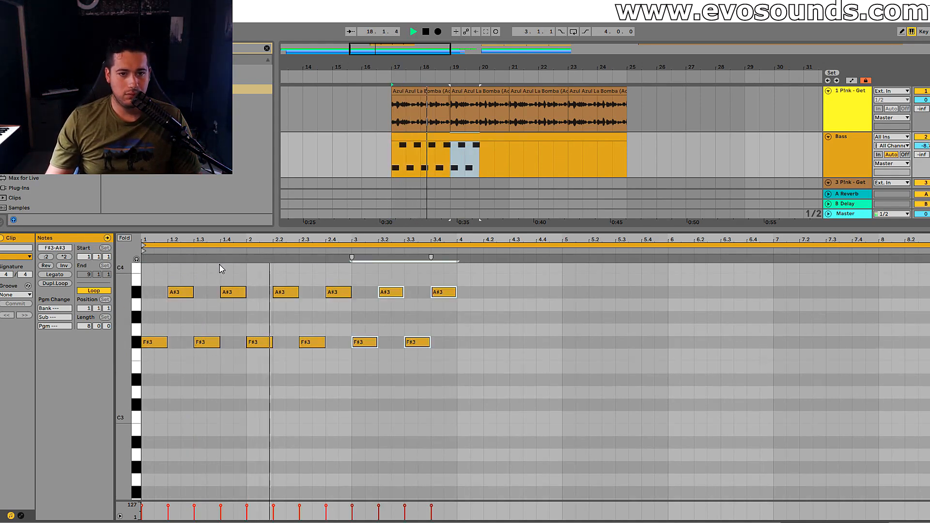
# Show the Bass track's device chain and inspect the volume shape in its LFOTool.
pyautogui.doubleClick(860, 165)
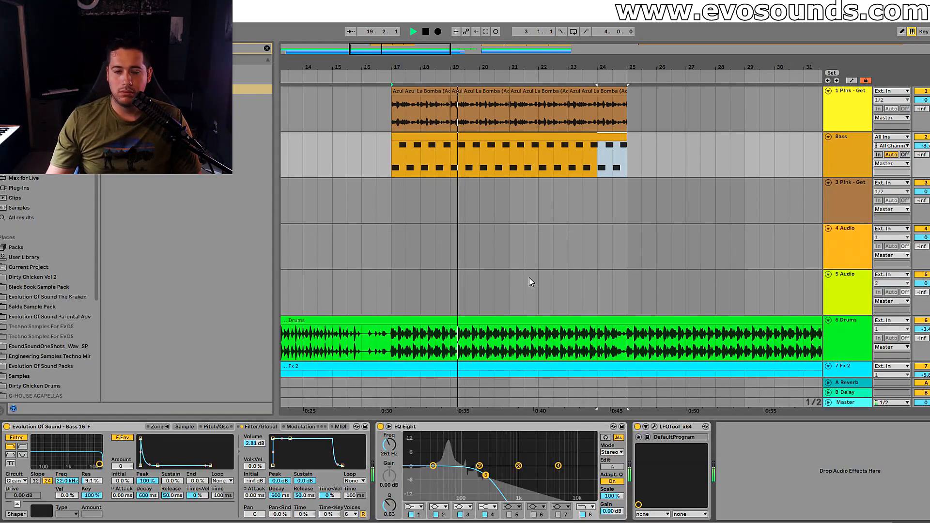
pyautogui.press('space')
pyautogui.click(654, 427)
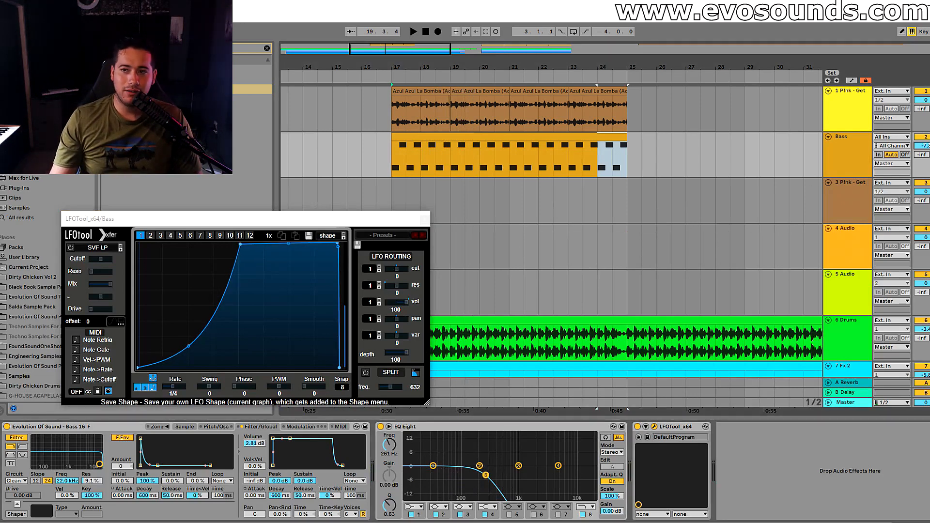
pyautogui.click(424, 220)
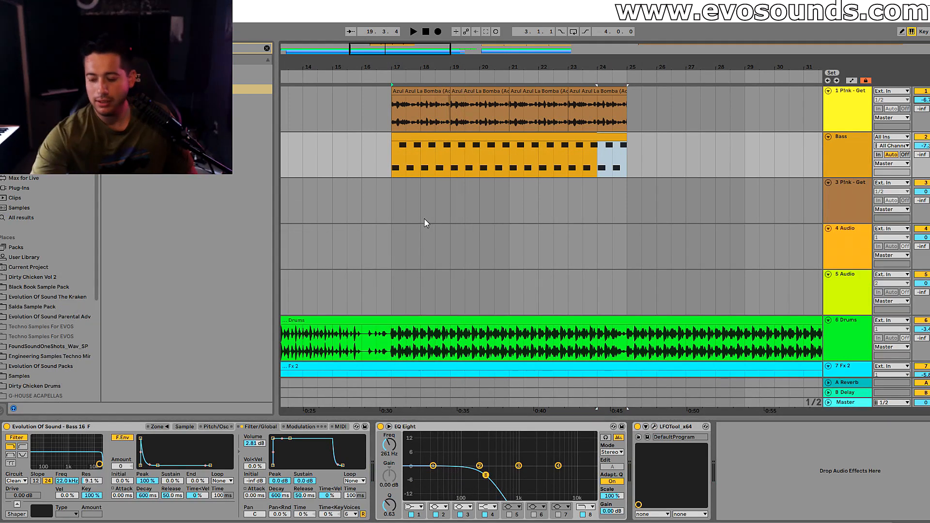
# Play from bar 17, set the vocal track's volume to about -1.2 dB, and enable its EQ Eight.
pyautogui.press('space')
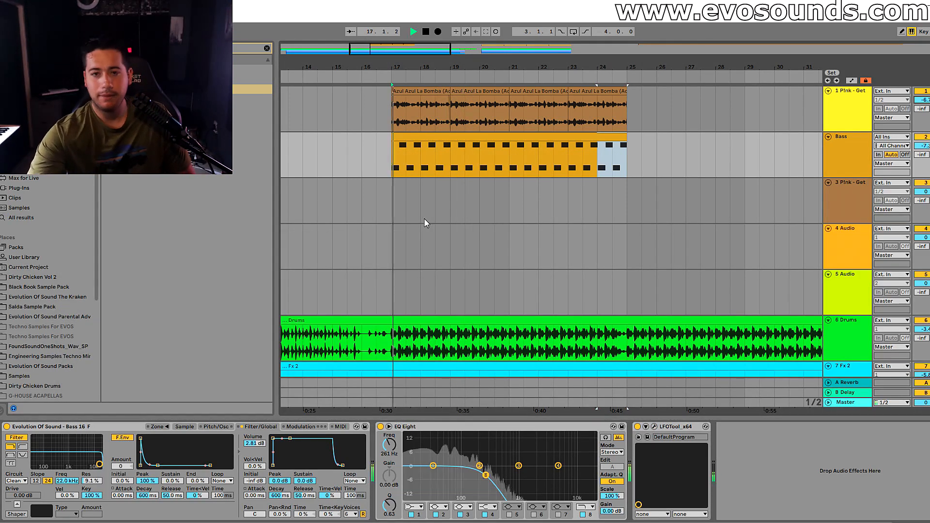
pyautogui.click(916, 102)
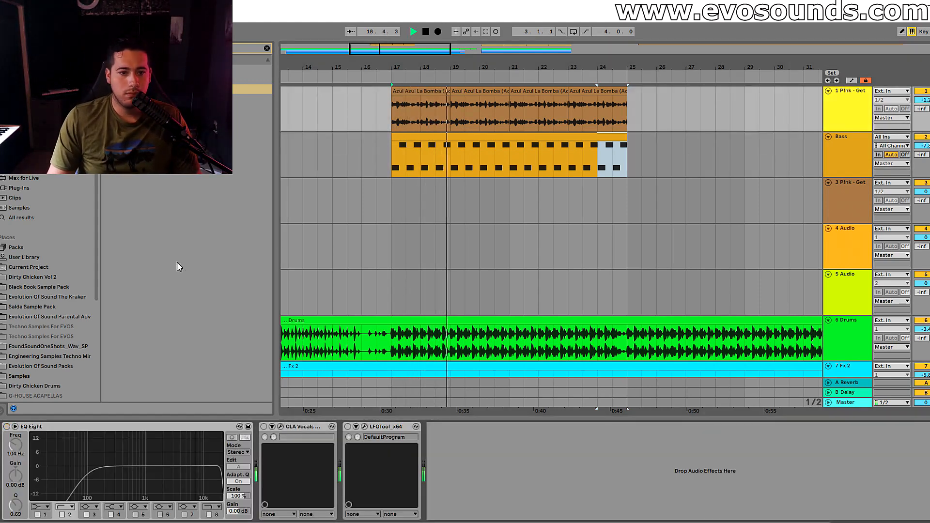
pyautogui.click(7, 426)
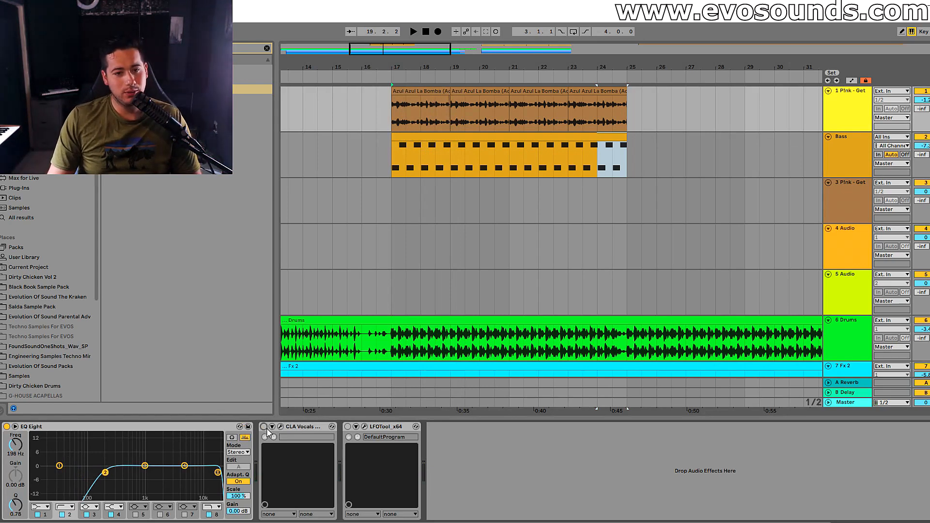
# Enable and open CLA Vocals on the vocal track, switch its Delay to Slap, and pull the Pitch fader down near minimum.
pyautogui.click(281, 426)
pyautogui.press('space')
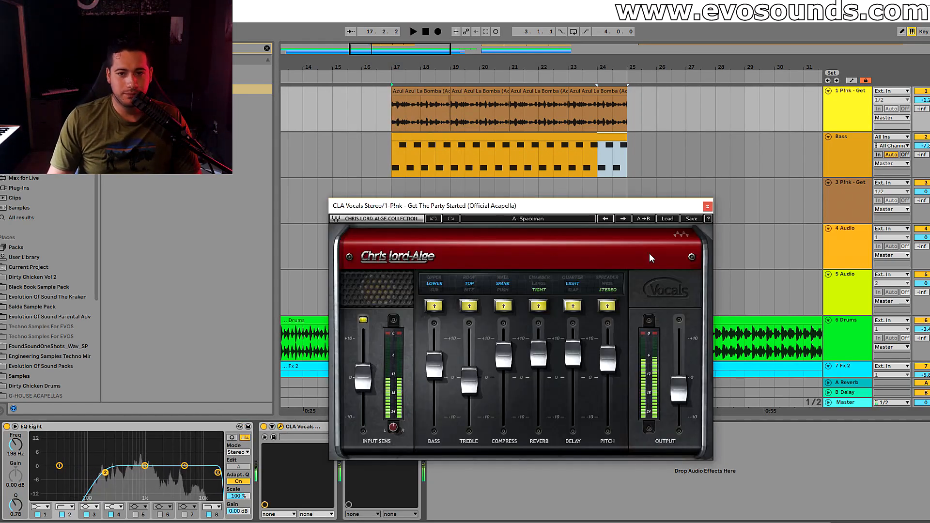
pyautogui.click(573, 306)
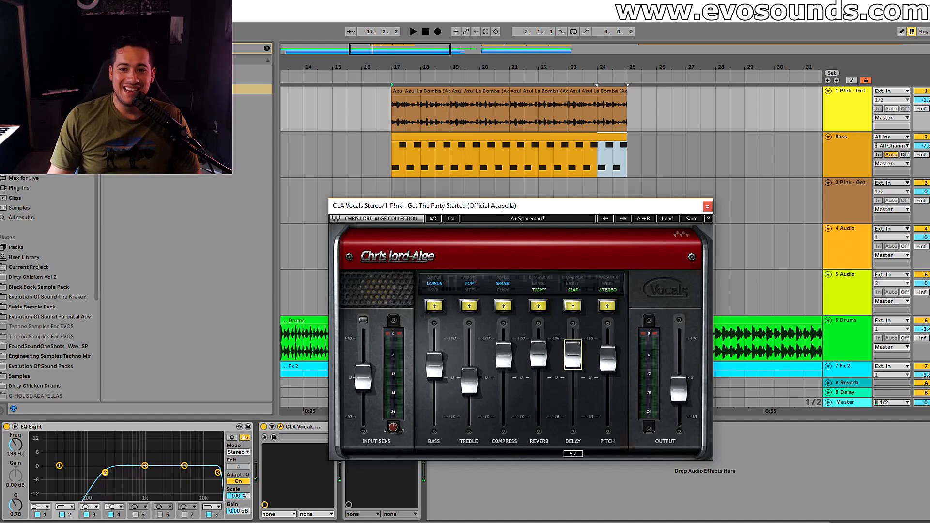
pyautogui.moveTo(613, 356); pyautogui.dragTo(612, 415)
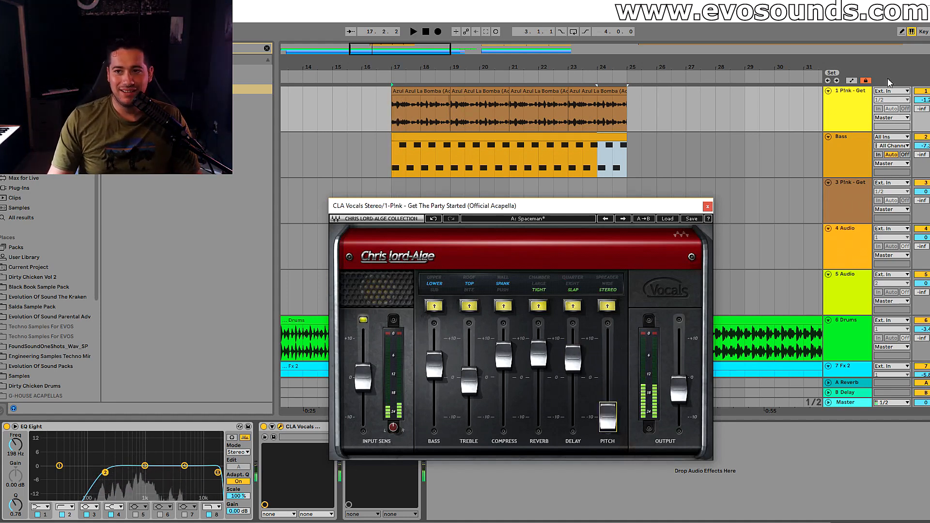
# Play the vocal and lower the Reverb fader in CLA Vocals to about -2.2.
pyautogui.press('space')
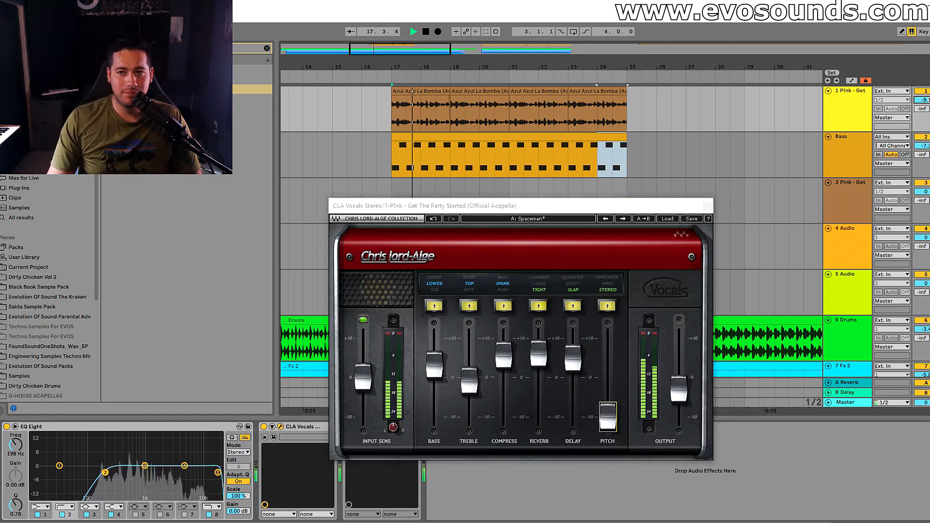
pyautogui.moveTo(537, 356); pyautogui.dragTo(538, 386)
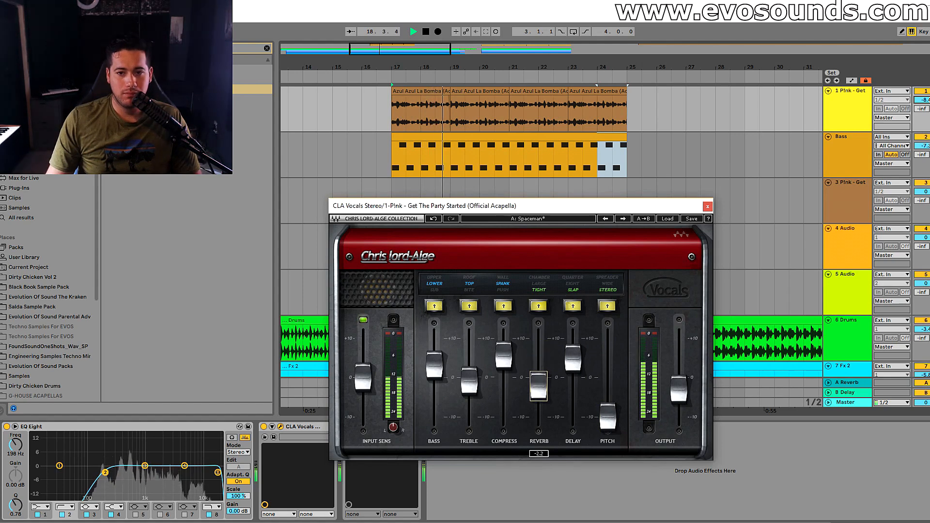
pyautogui.click(707, 207)
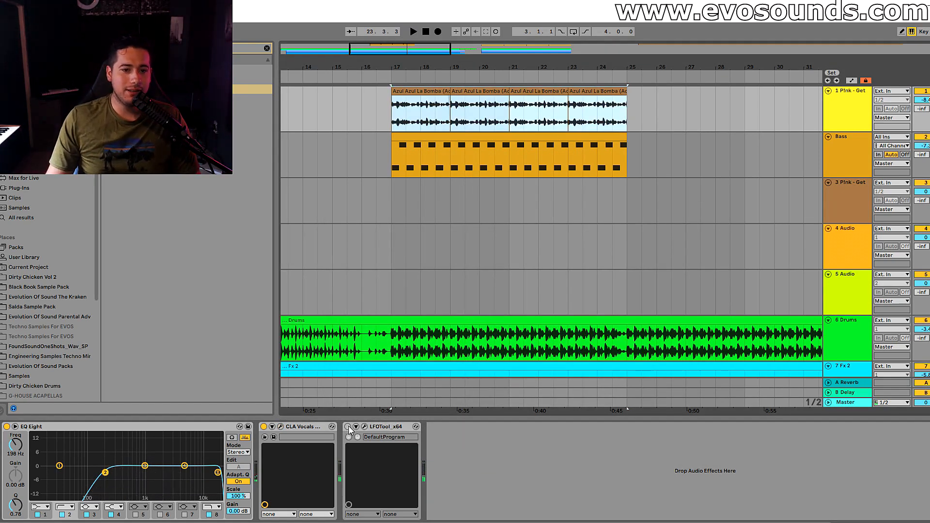
# Enable LFOTool on the vocal track and pull the start of its volume curve down to the bottom.
pyautogui.click(349, 427)
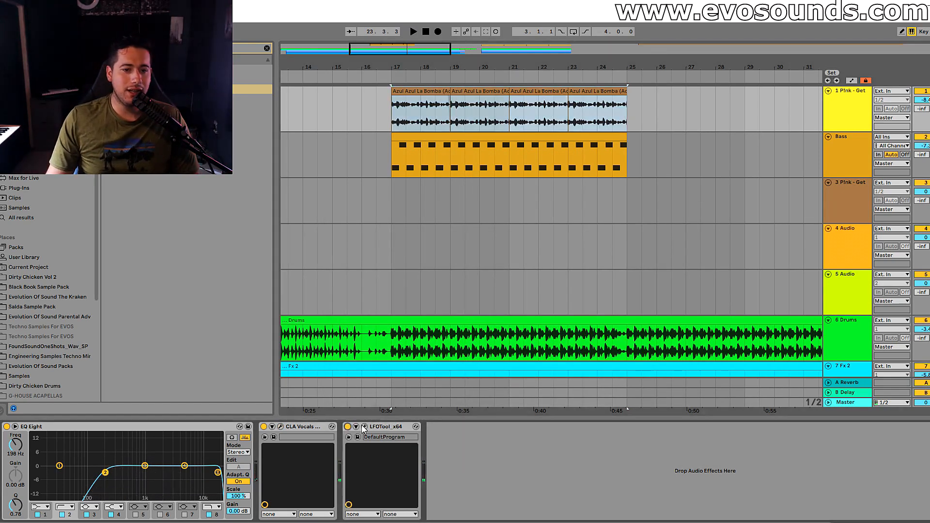
pyautogui.click(365, 427)
pyautogui.moveTo(410, 311); pyautogui.dragTo(409, 371)
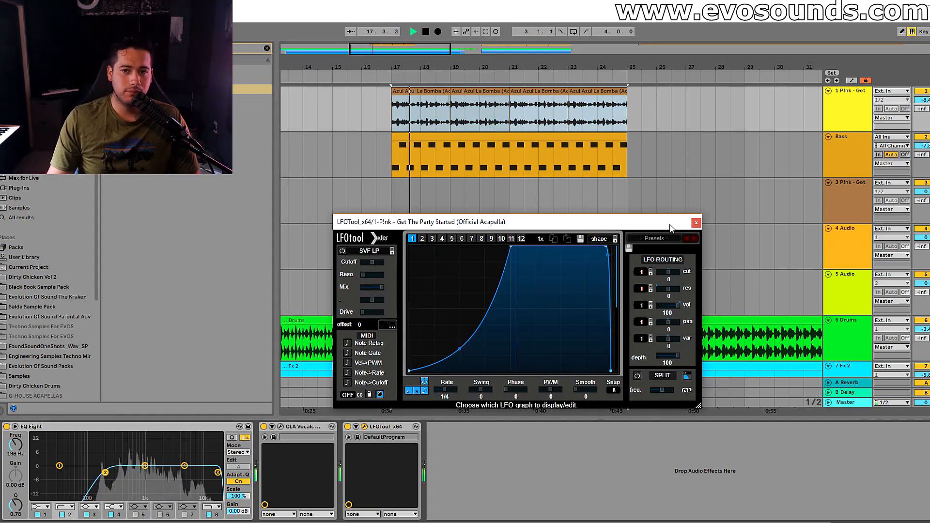
pyautogui.click(696, 222)
# Raise the vocal track's volume to about -6 dB and lift the start of its LFOTool curve to roughly a third of the height.
pyautogui.moveTo(924, 102); pyautogui.dragTo(924, 94)
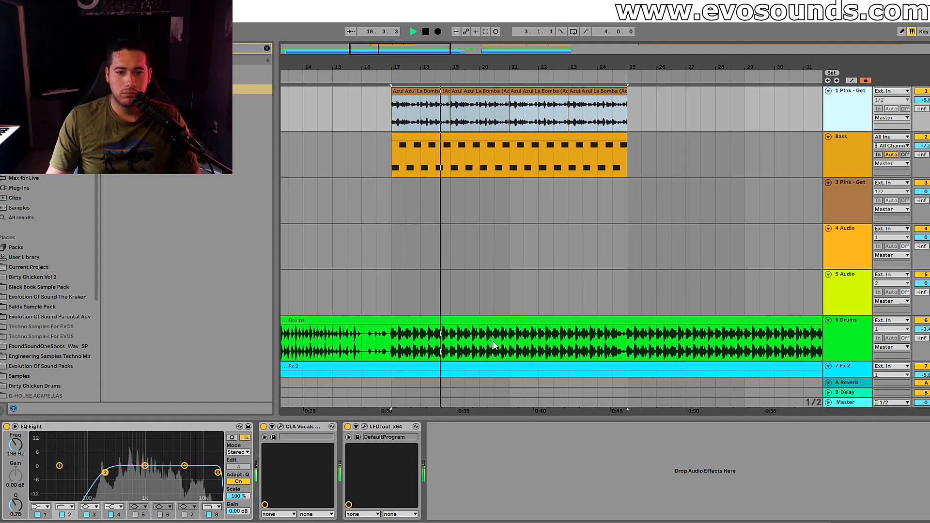
pyautogui.click(363, 428)
pyautogui.moveTo(411, 372); pyautogui.dragTo(414, 341)
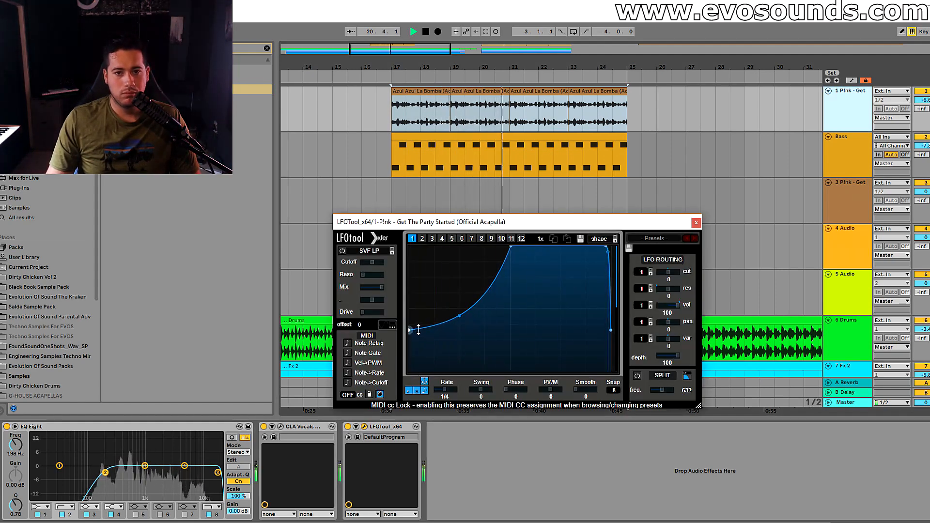
pyautogui.click(696, 222)
# Play the arrangement from bar 16 to check how the vocal enters over the drums and bass.
pyautogui.scroll(-3, 387, 191)
pyautogui.click(363, 185)
pyautogui.press('space')
pyautogui.press('space')
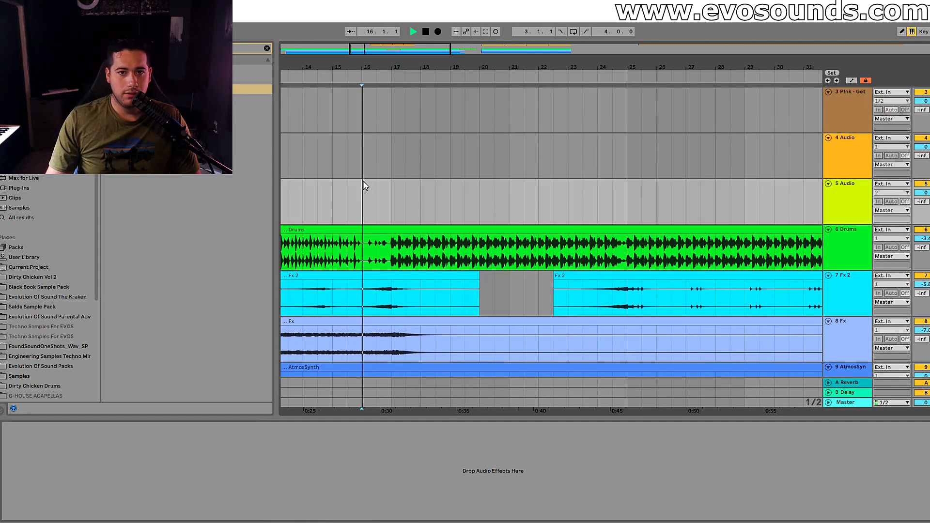
pyautogui.scroll(3, 382, 183)
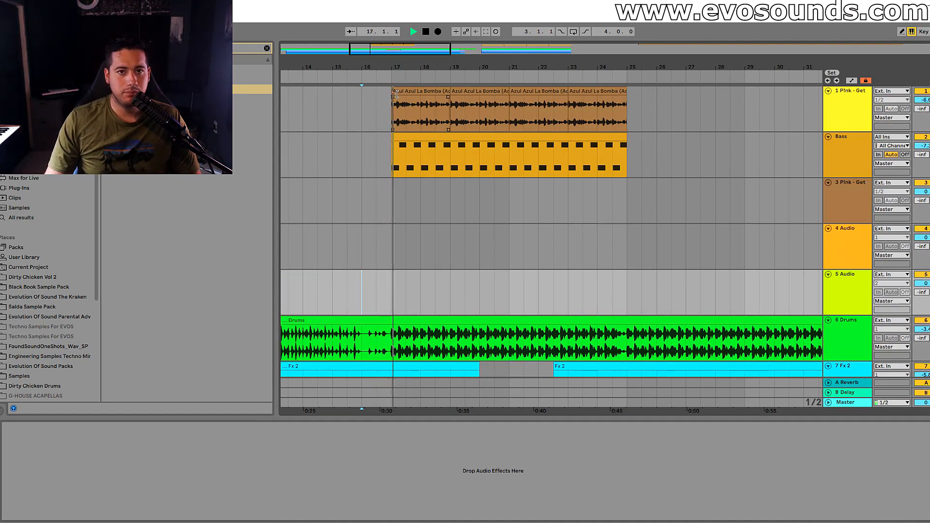
pyautogui.moveTo(481, 67); pyautogui.dragTo(504, 80)
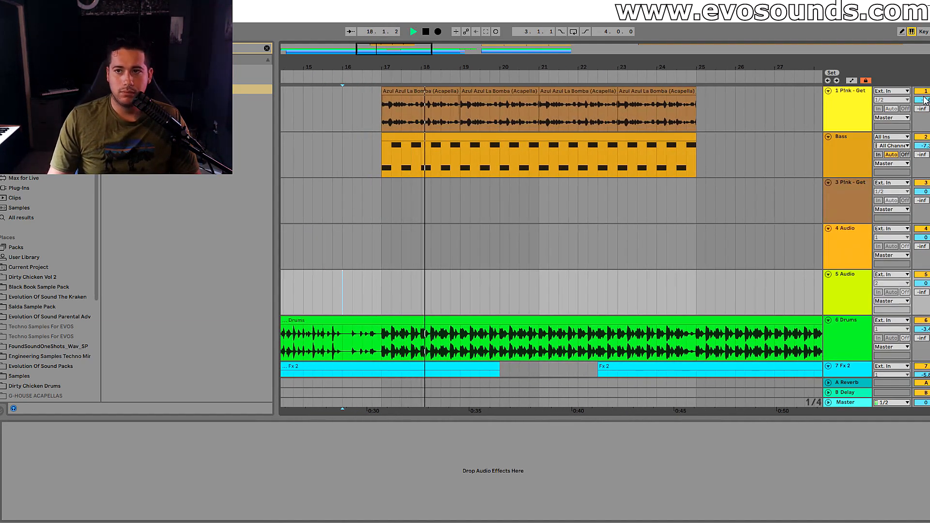
# Find the Mono Utility preset and insert it between EQ Eight and CLA Vocals on the vocal track, and resume playback.
pyautogui.click(856, 106)
pyautogui.press('space')
pyautogui.click(266, 48)
pyautogui.hotkey('ctrl', 'f')
pyautogui.write('ott')
pyautogui.moveTo(209, 89); pyautogui.dragTo(443, 444)
pyautogui.press('space')
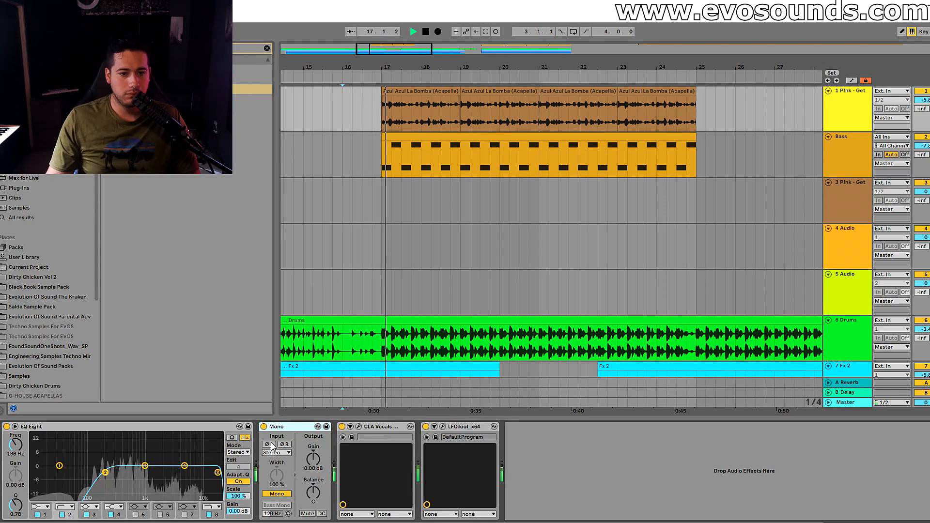
# Raise the vocal track's volume to about -3.2 dB and select its second clip at bar 19.
pyautogui.moveTo(922, 100); pyautogui.dragTo(923, 88)
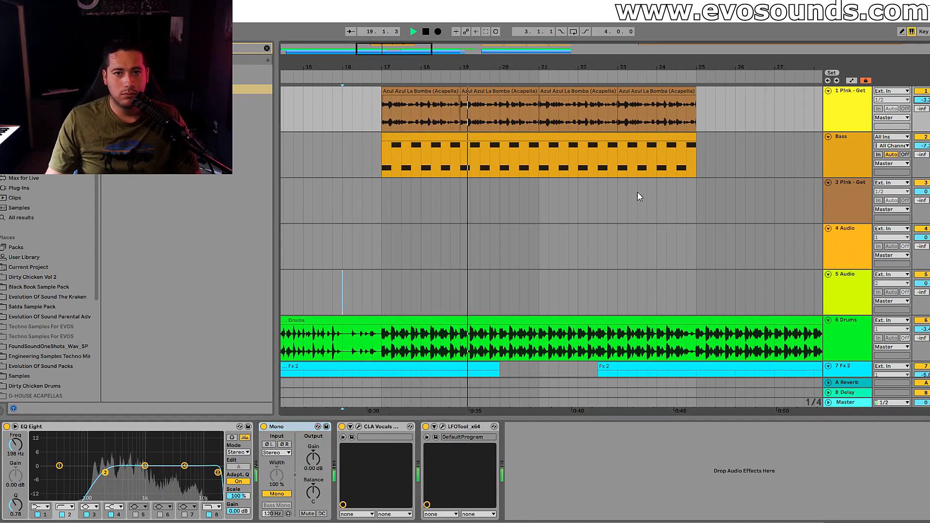
pyautogui.click(529, 93)
pyautogui.press('space')
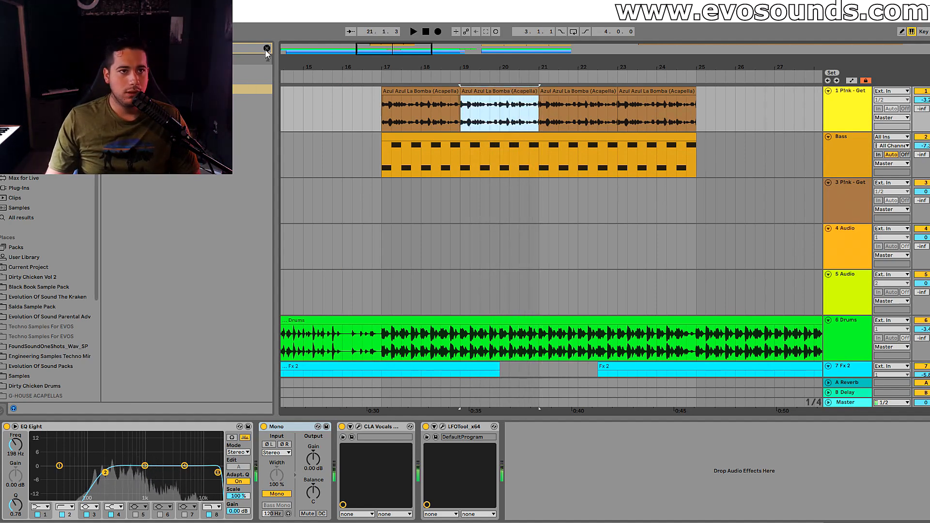
# Find LittleAlterBoy among the plug-ins and add it at the end of the vocal track's device chain.
pyautogui.click(267, 49)
pyautogui.write('re')
pyautogui.click(29, 198)
pyautogui.click(28, 188)
pyautogui.moveTo(146, 89); pyautogui.dragTo(347, 294)
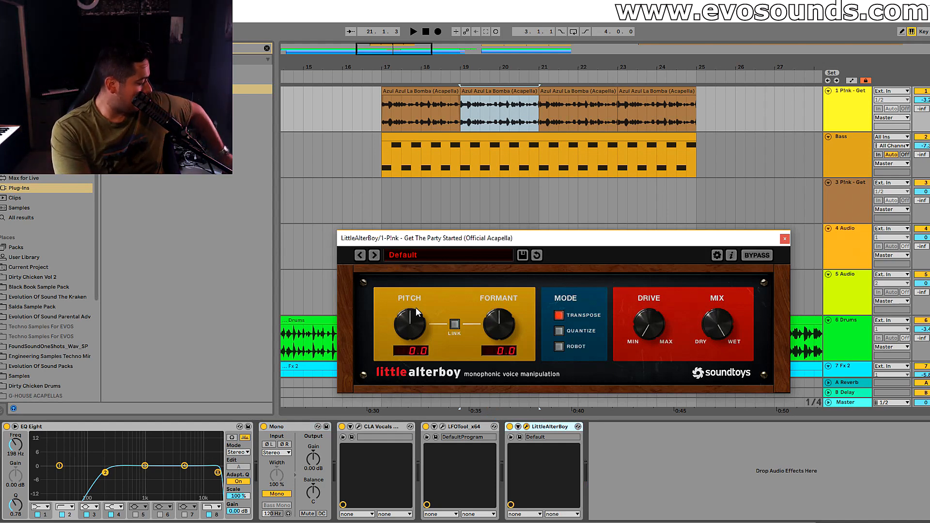
# Set LittleAlterBoy's Pitch to -6.0 and Formant to 0.1 during playback, with the vocal track at about -2.2 dB.
pyautogui.moveTo(415, 307); pyautogui.dragTo(393, 330)
pyautogui.press('space')
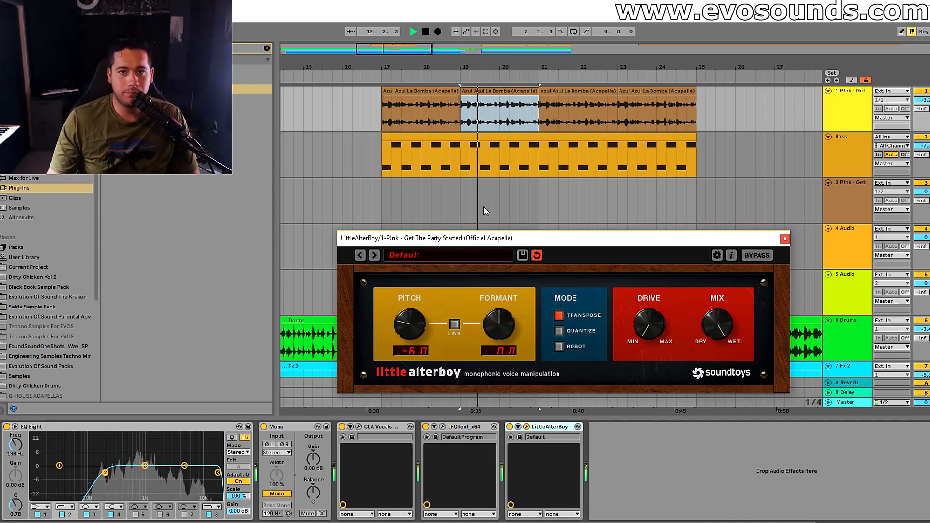
pyautogui.moveTo(923, 100); pyautogui.dragTo(923, 96)
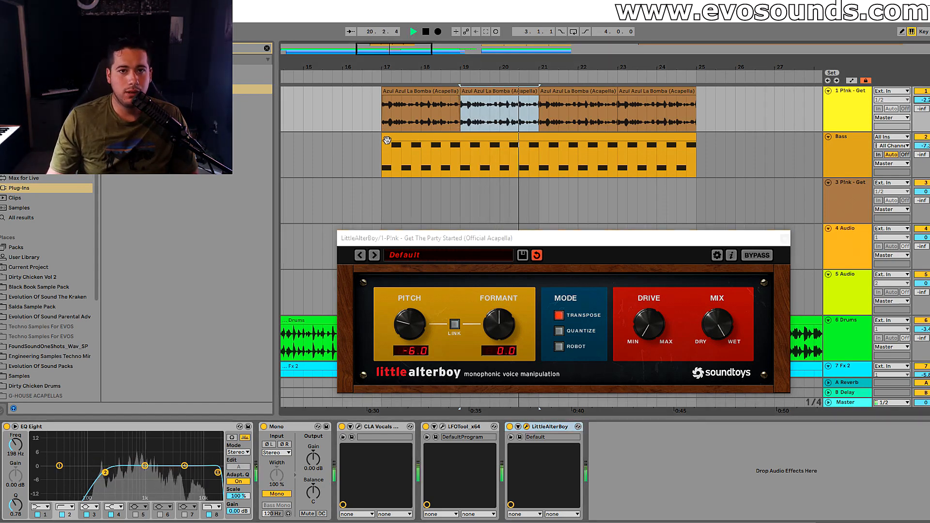
pyautogui.click(339, 140)
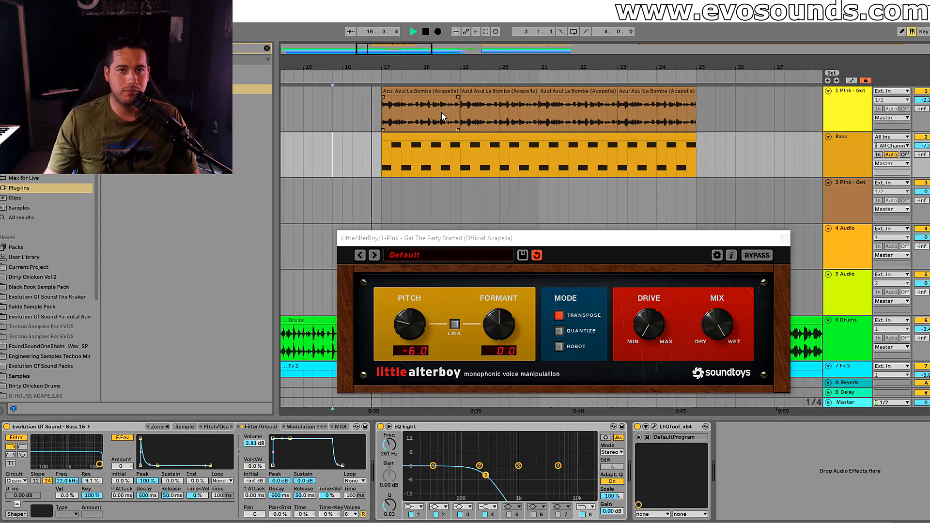
pyautogui.moveTo(486, 321); pyautogui.dragTo(485, 317)
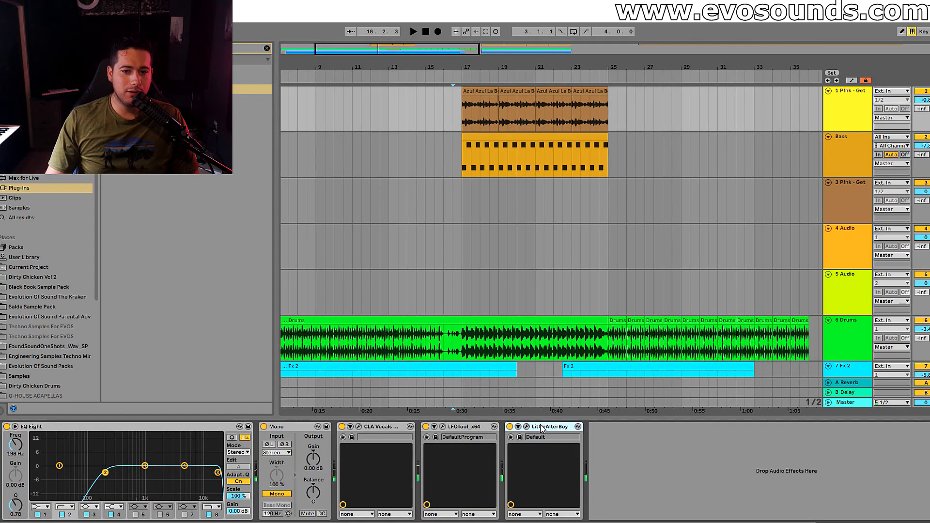
# Move LittleAlterBoy to the front of the vocal chain, raise EQ Eight's low cut to about 426 Hz, and check CLA Vocals.
pyautogui.moveTo(541, 428); pyautogui.dragTo(15, 438)
pyautogui.moveTo(188, 473); pyautogui.dragTo(208, 473)
pyautogui.click(442, 425)
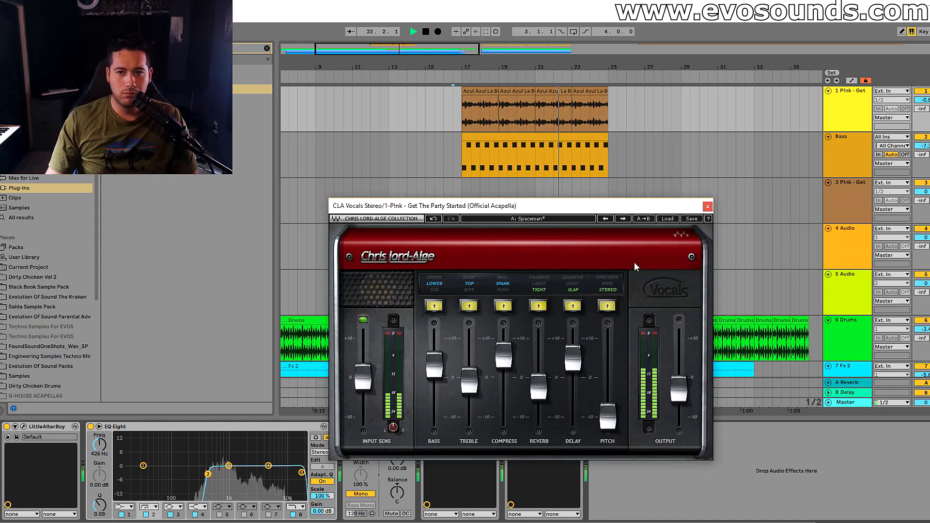
pyautogui.click(707, 208)
# Reopen LittleAlterBoy and set its Formant to 0.7 while playing from the first vocal clip at bar 17.
pyautogui.click(23, 426)
pyautogui.press('space')
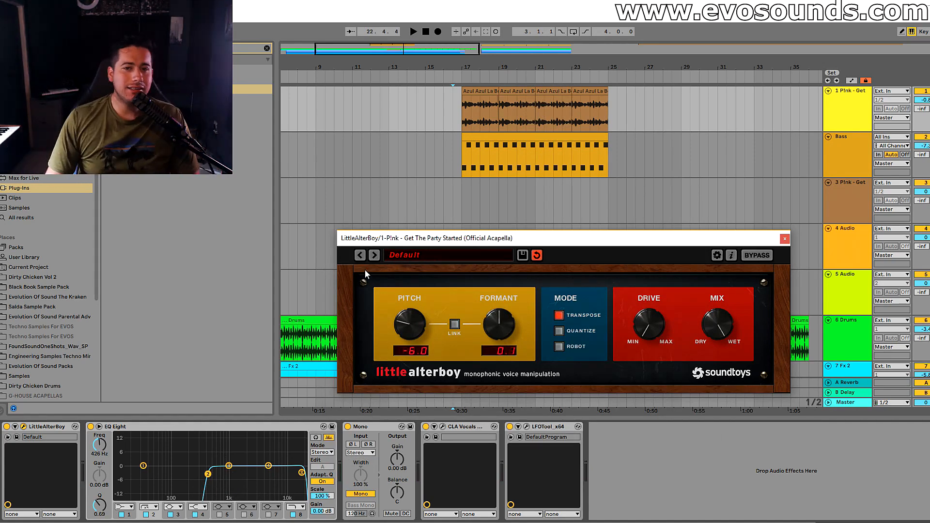
pyautogui.moveTo(397, 68); pyautogui.dragTo(406, 87)
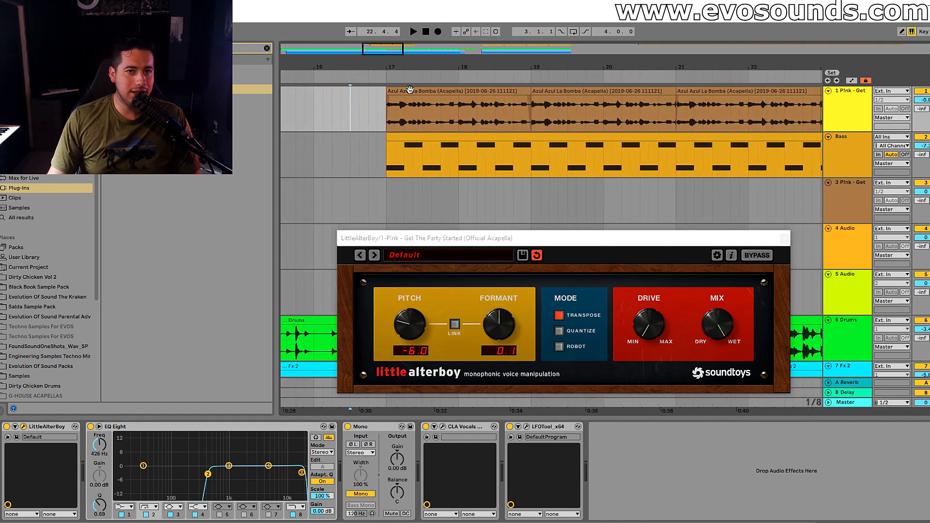
pyautogui.click(410, 89)
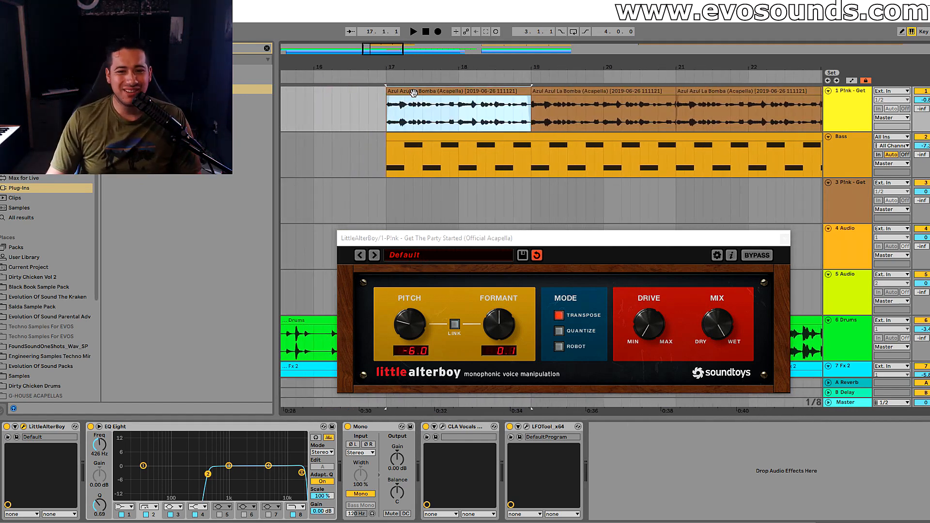
pyautogui.moveTo(506, 318); pyautogui.dragTo(497, 327)
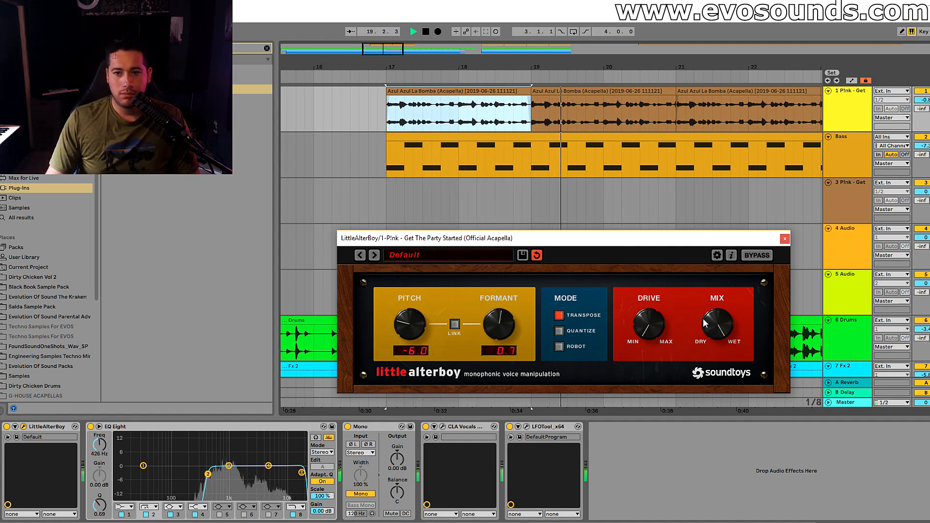
# Lower the low cut in the vocal's EQ Eight to about 178 Hz and close LittleAlterBoy.
pyautogui.moveTo(208, 473); pyautogui.dragTo(157, 484)
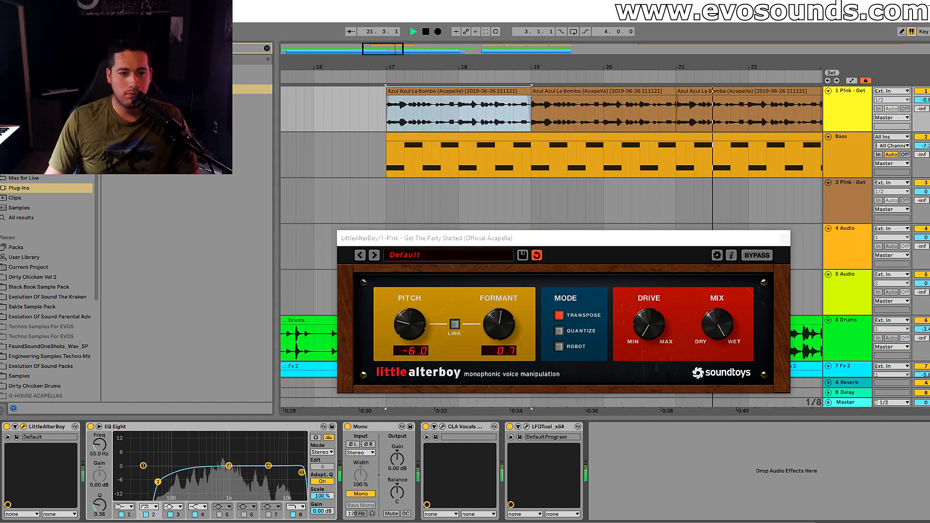
pyautogui.click(784, 239)
# Delete the Drums clips from just after bar 25 to about bar 33.
pyautogui.moveTo(394, 48); pyautogui.dragTo(412, 32)
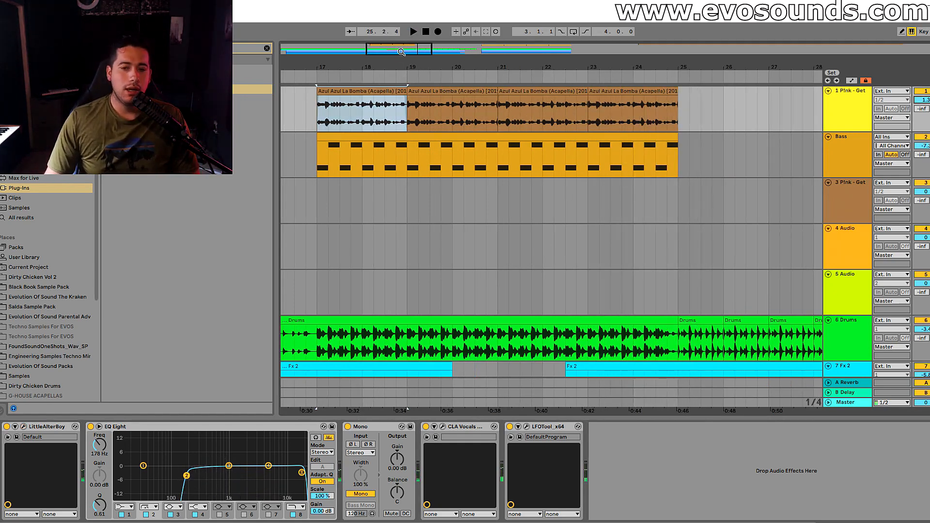
pyautogui.moveTo(401, 52); pyautogui.dragTo(398, 60)
pyautogui.moveTo(571, 309); pyautogui.dragTo(818, 321)
pyautogui.press('Delete')
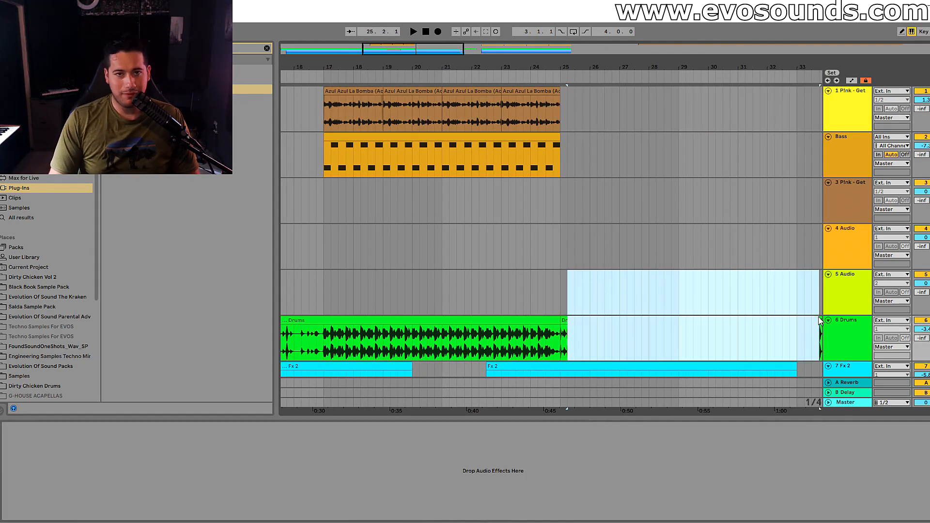
pyautogui.click(350, 93)
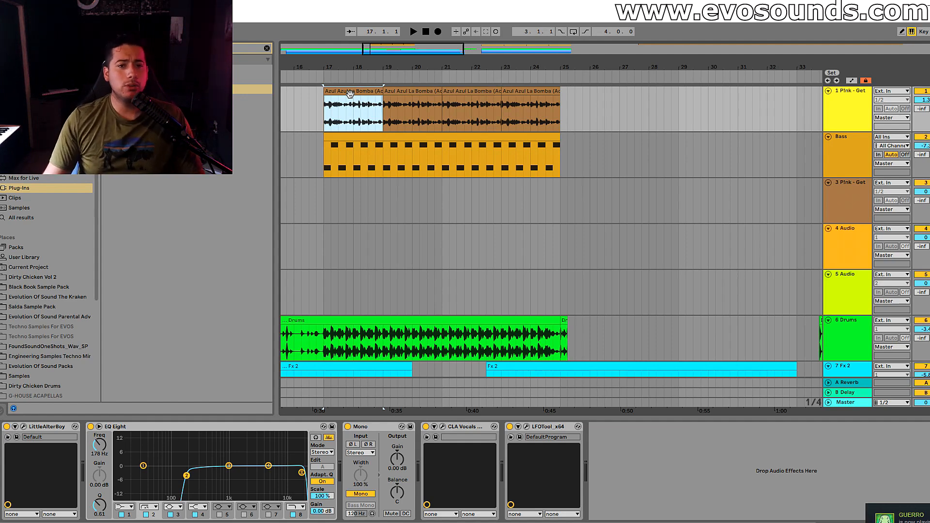
pyautogui.hscroll(-5, 376, 106)
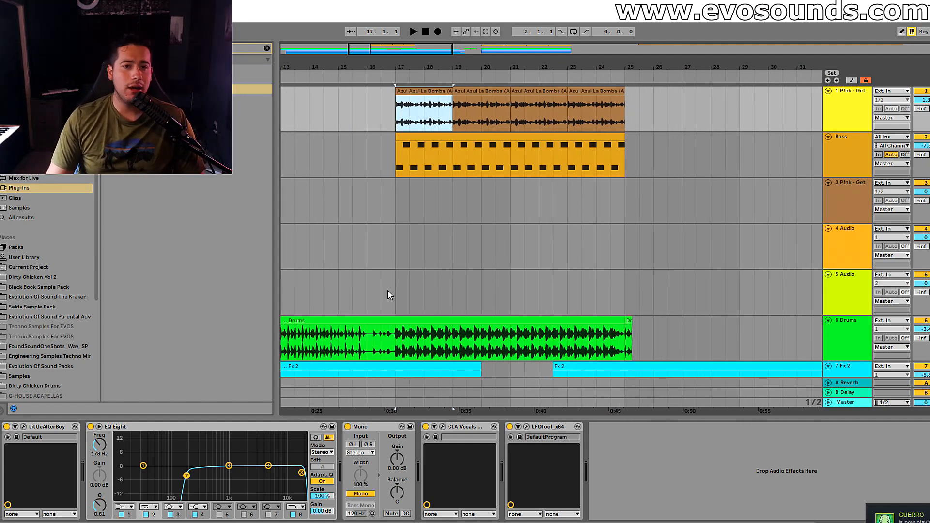
pyautogui.scroll(-1, 393, 278)
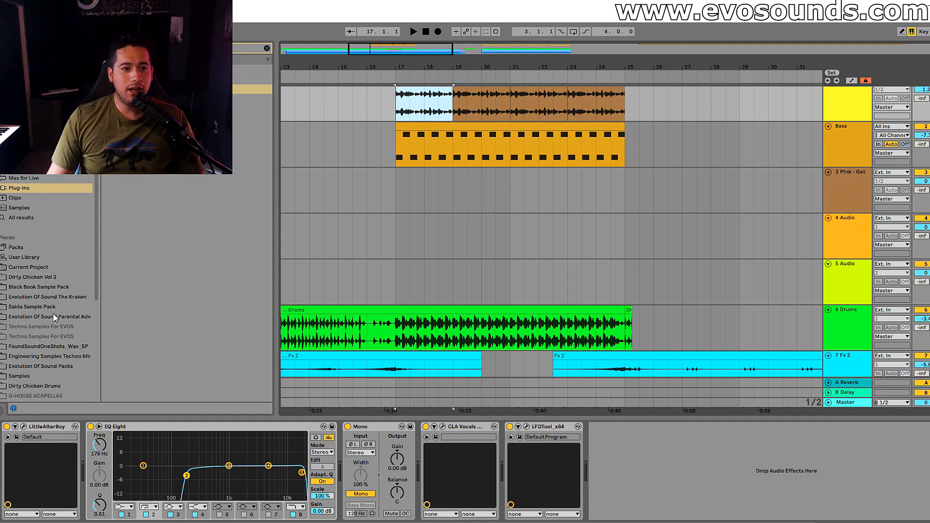
# Browse the Dirty Chicken Vol 2 pack's construction kits and audition Mastered.wav.
pyautogui.click(48, 277)
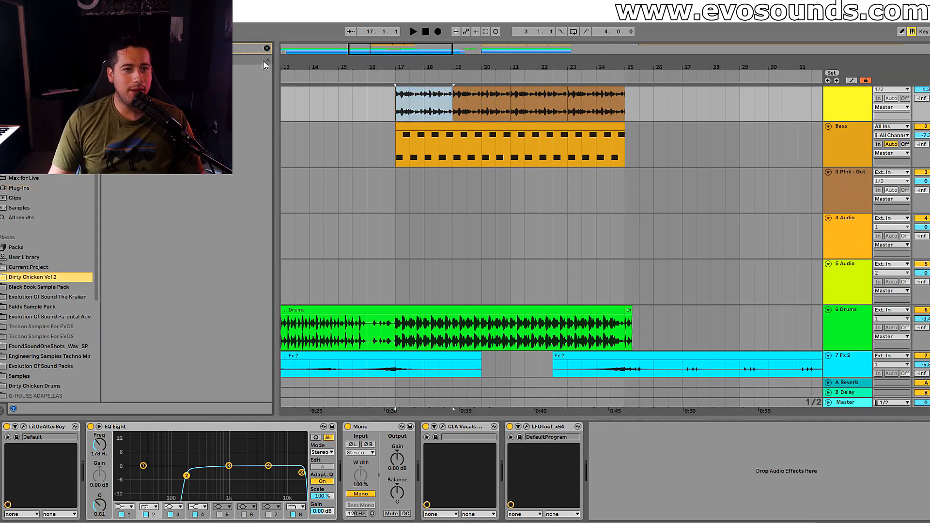
pyautogui.click(267, 49)
pyautogui.click(112, 99)
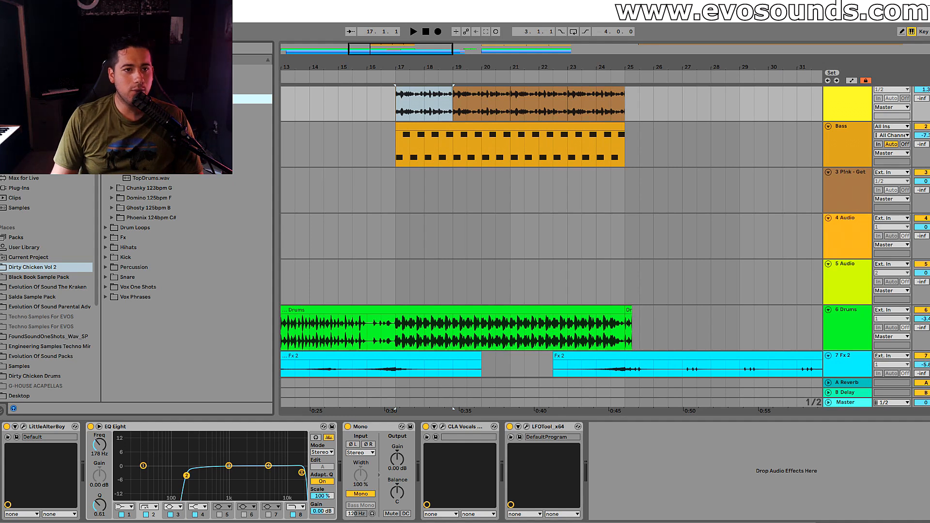
pyautogui.click(151, 168)
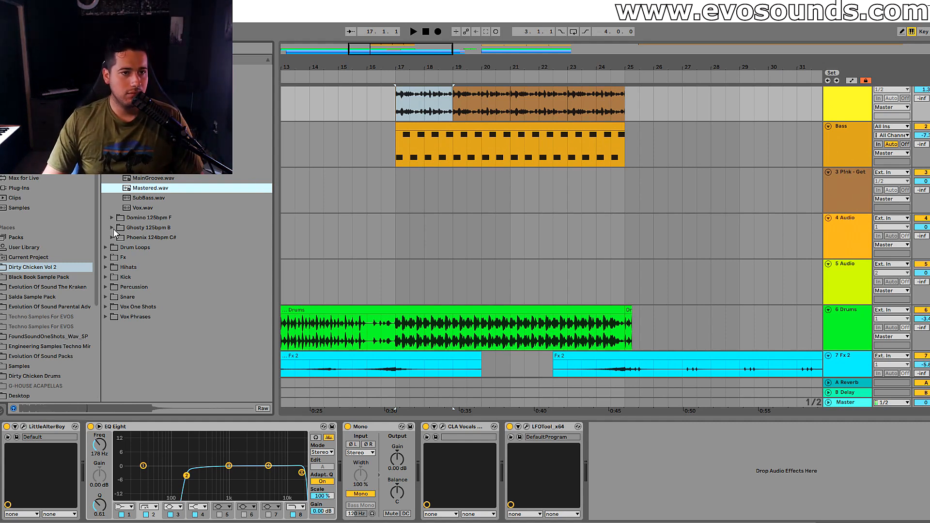
# Expand the pack's Fx folder and audition the samples from Fx7.wav to Fx10.wav.
pyautogui.click(106, 257)
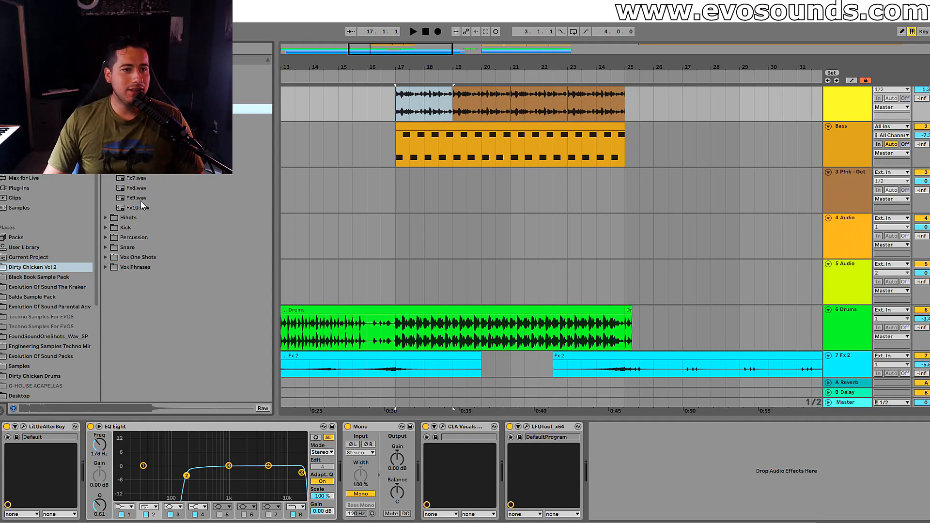
pyautogui.click(147, 178)
pyautogui.press('Down')
pyautogui.press('Down')
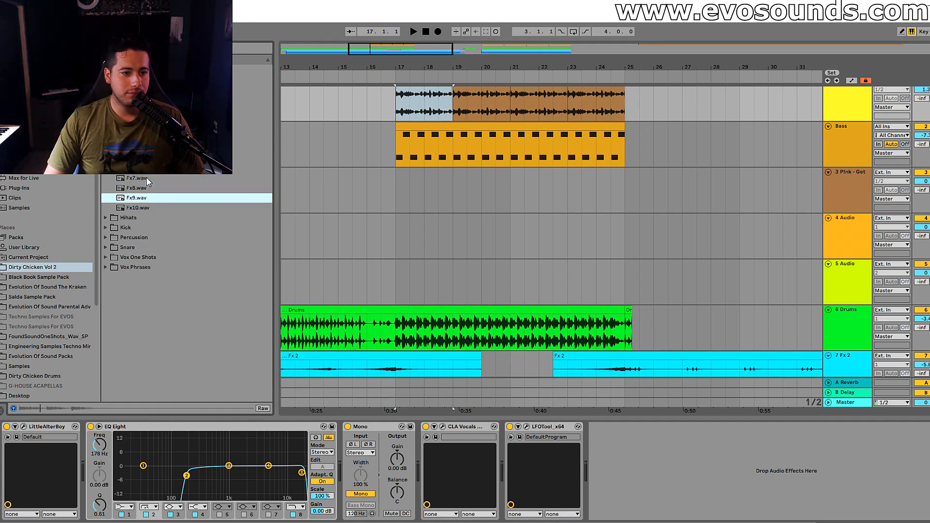
pyautogui.press('Down')
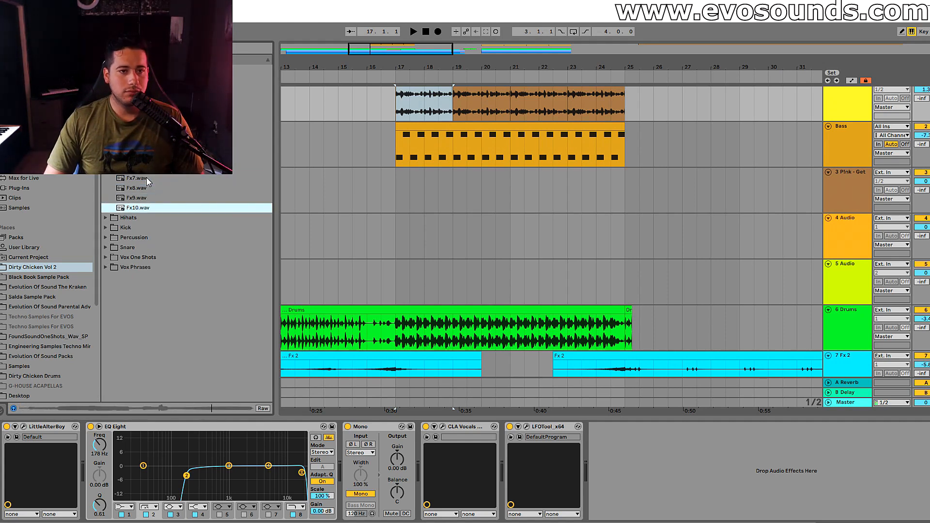